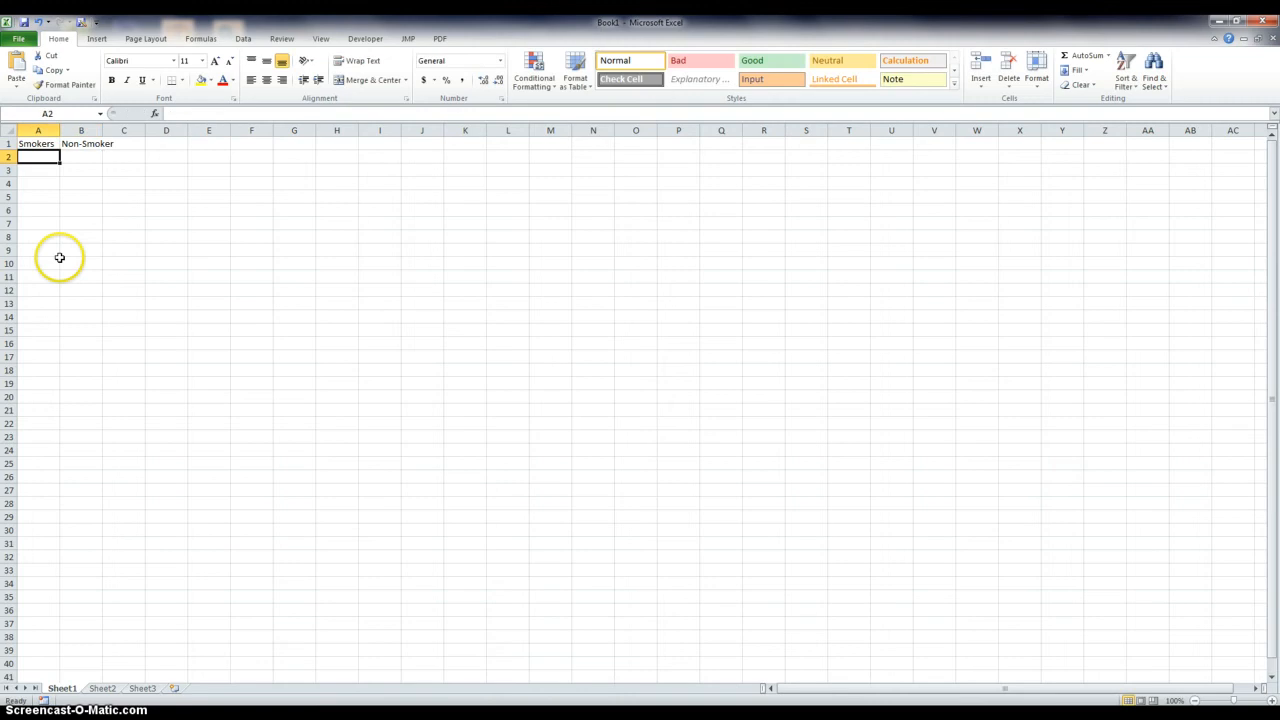
Step: Widen column B and correct the header in cell B1 to "Non-Smokers"
drag(102, 130, 119, 130)
double_click(115, 143)
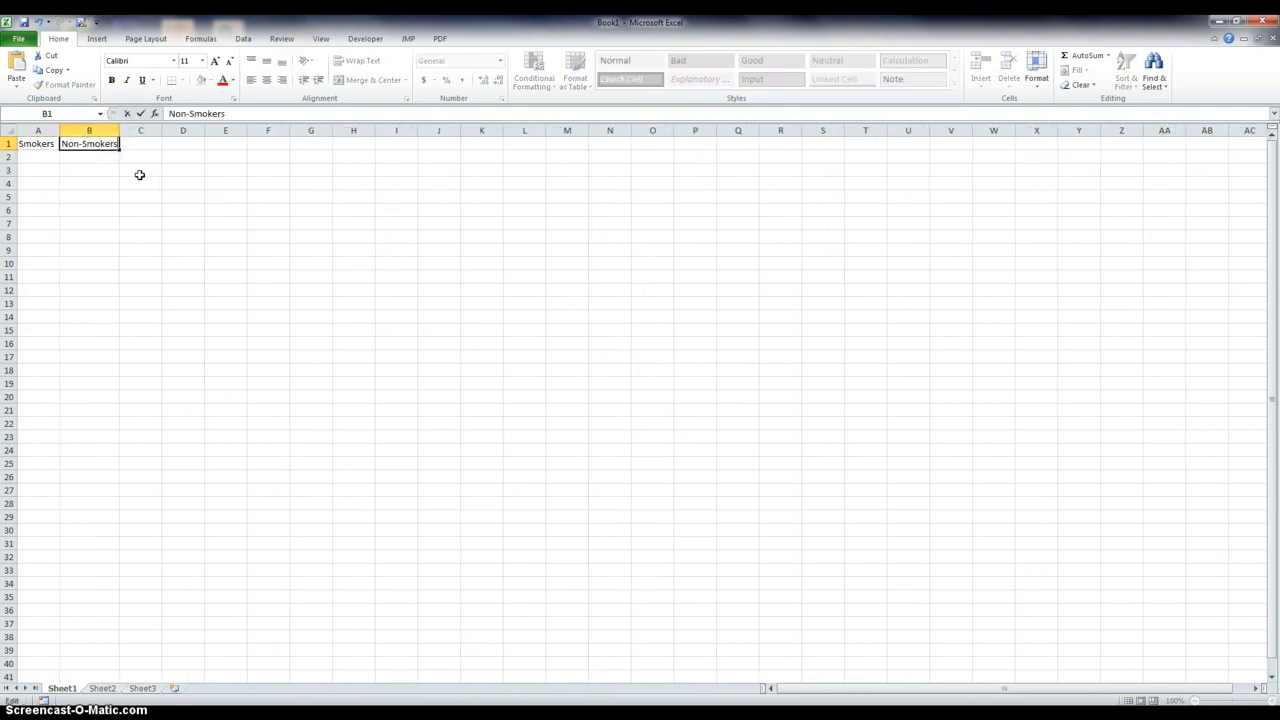
click(40, 157)
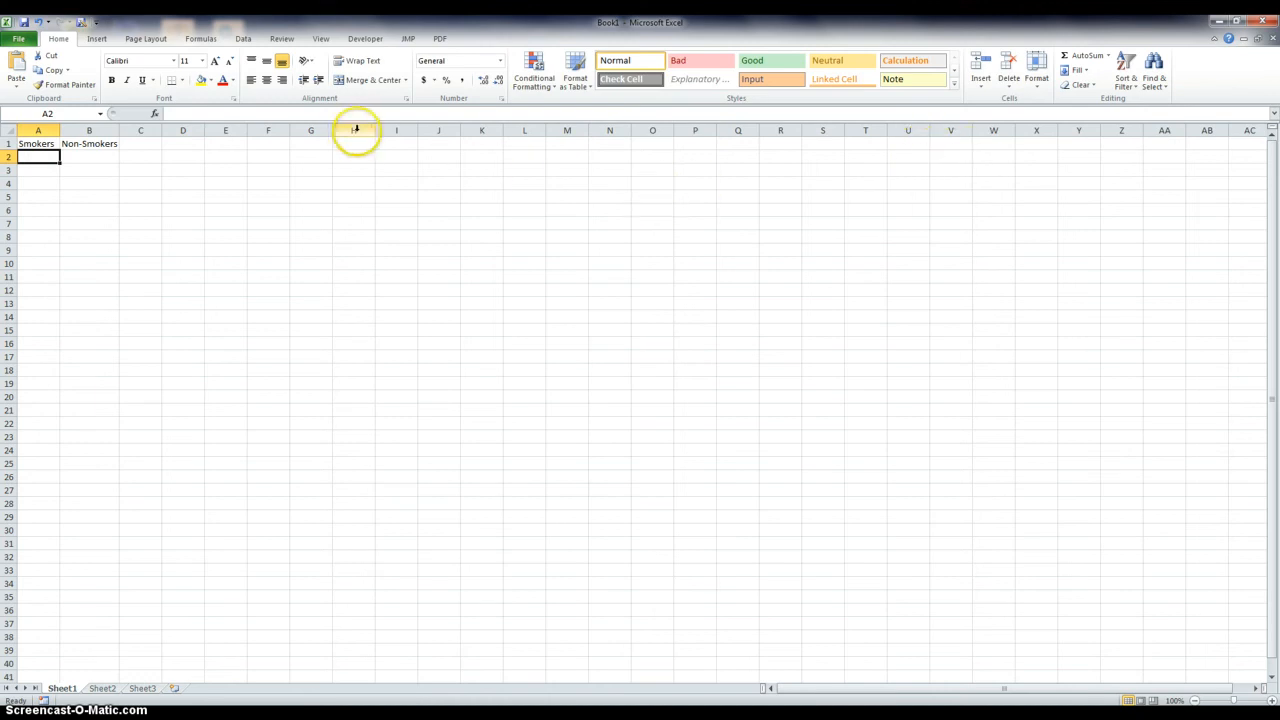
Step: Set up Random Number Generation with 1 variable, 25 random numbers, Normal distribution, mean 36.654 and standard deviation 3.6654
click(243, 38)
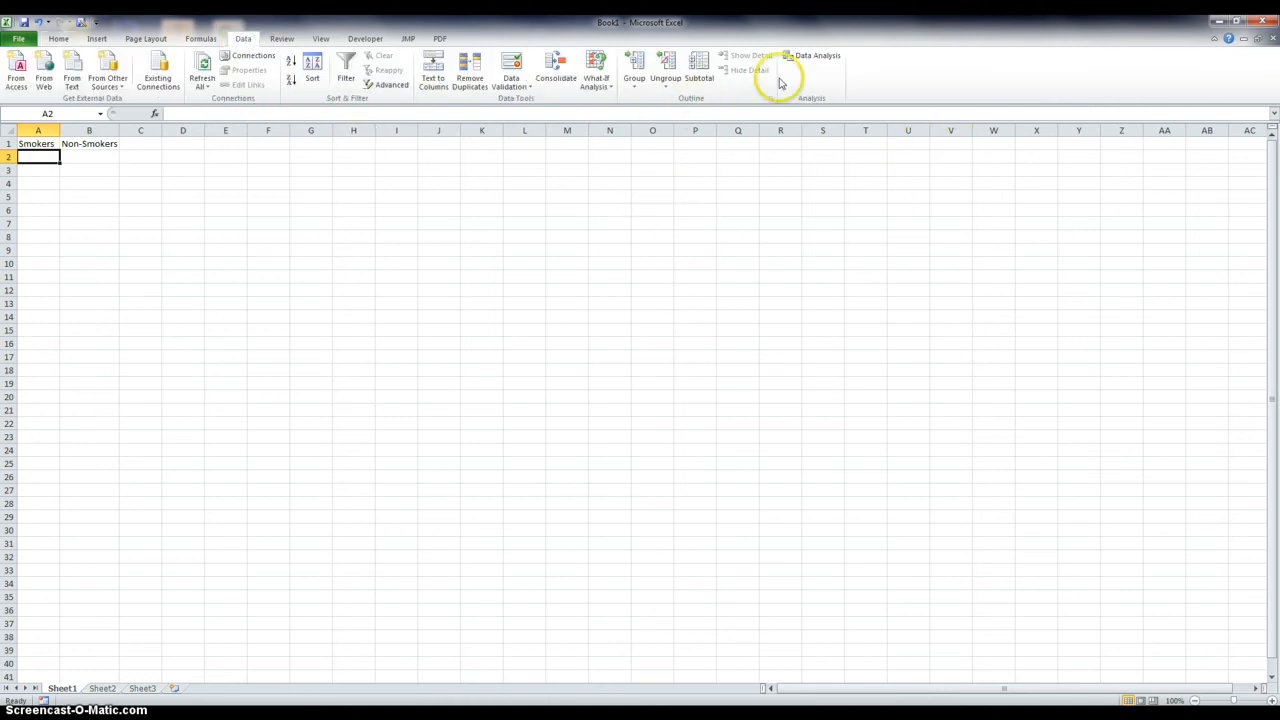
click(817, 58)
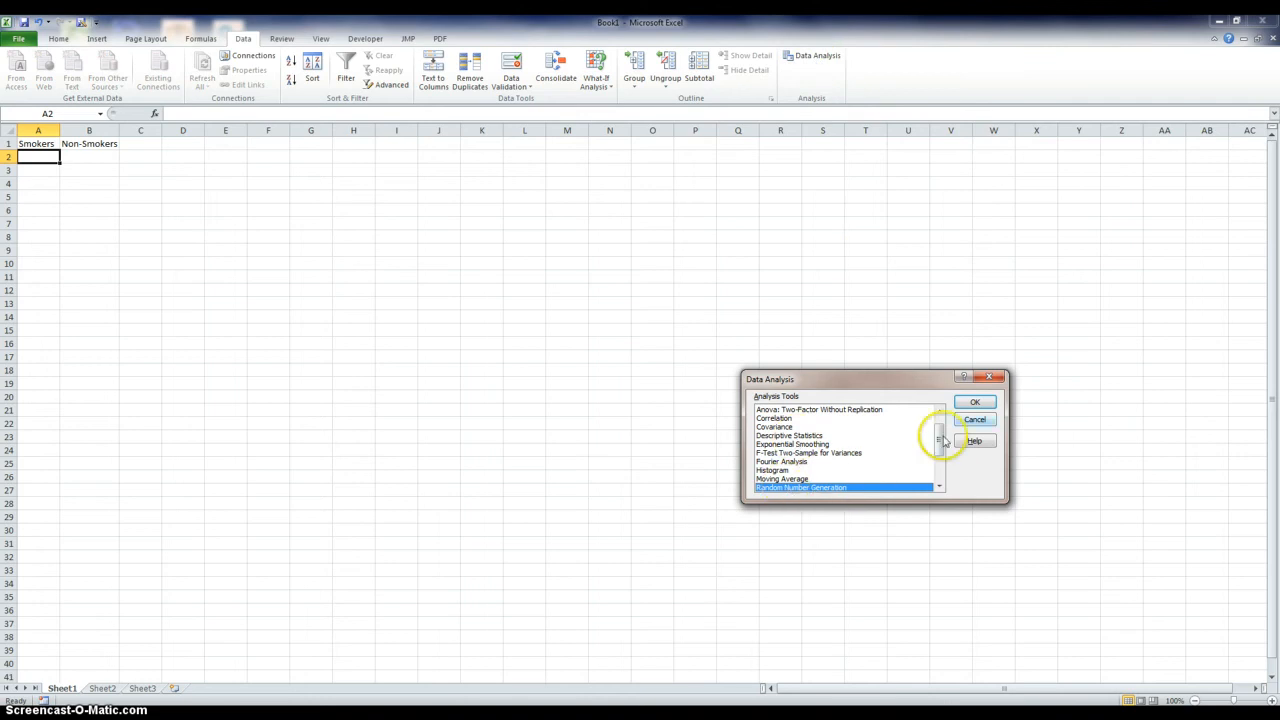
click(975, 403)
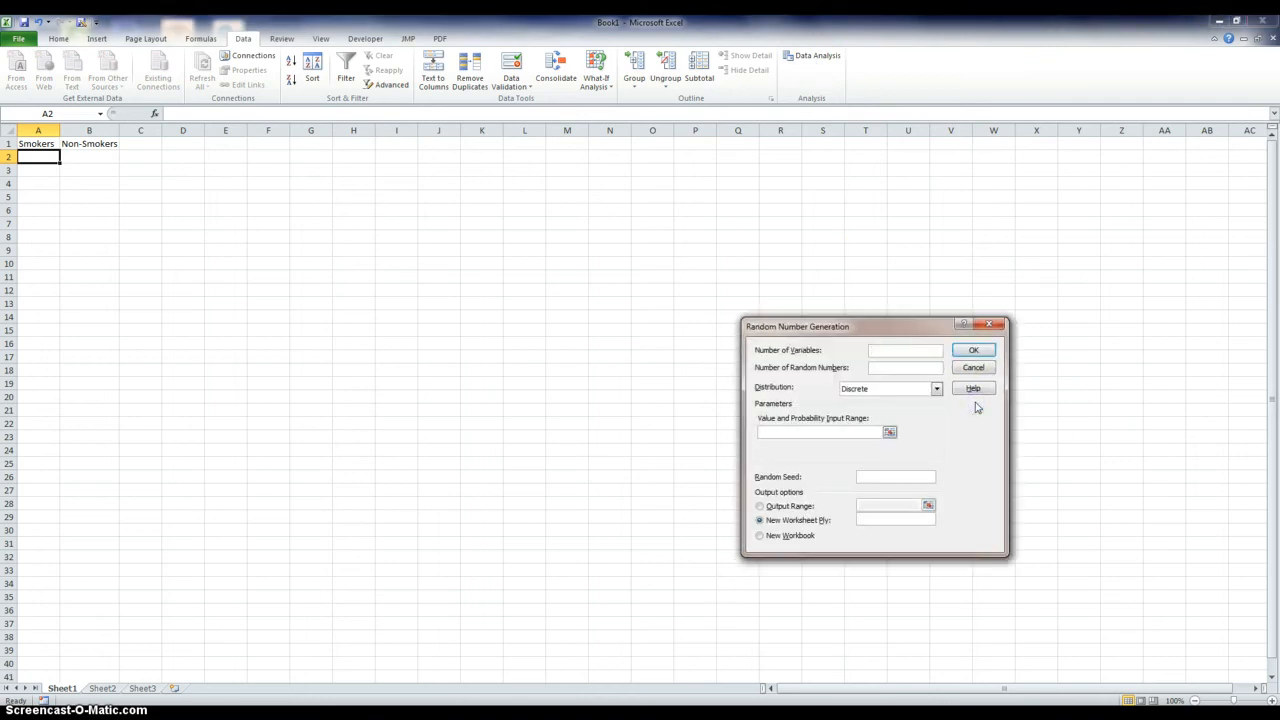
click(965, 457)
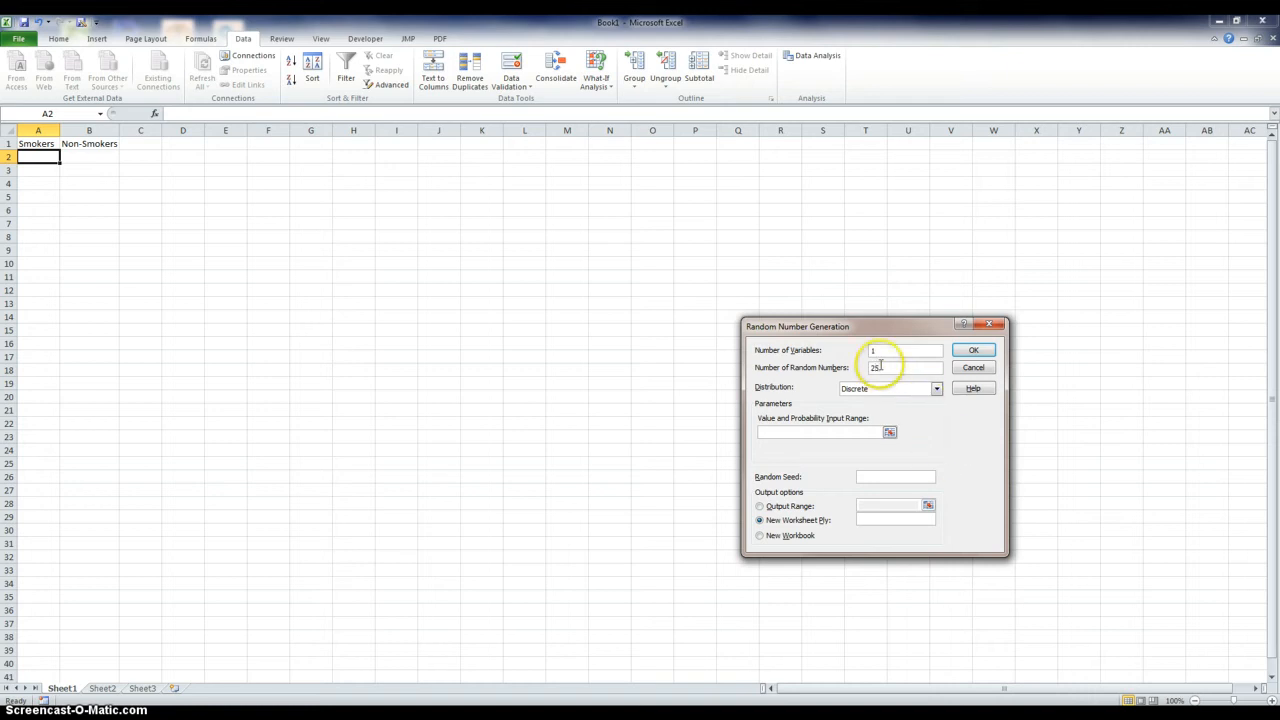
click(936, 389)
click(930, 409)
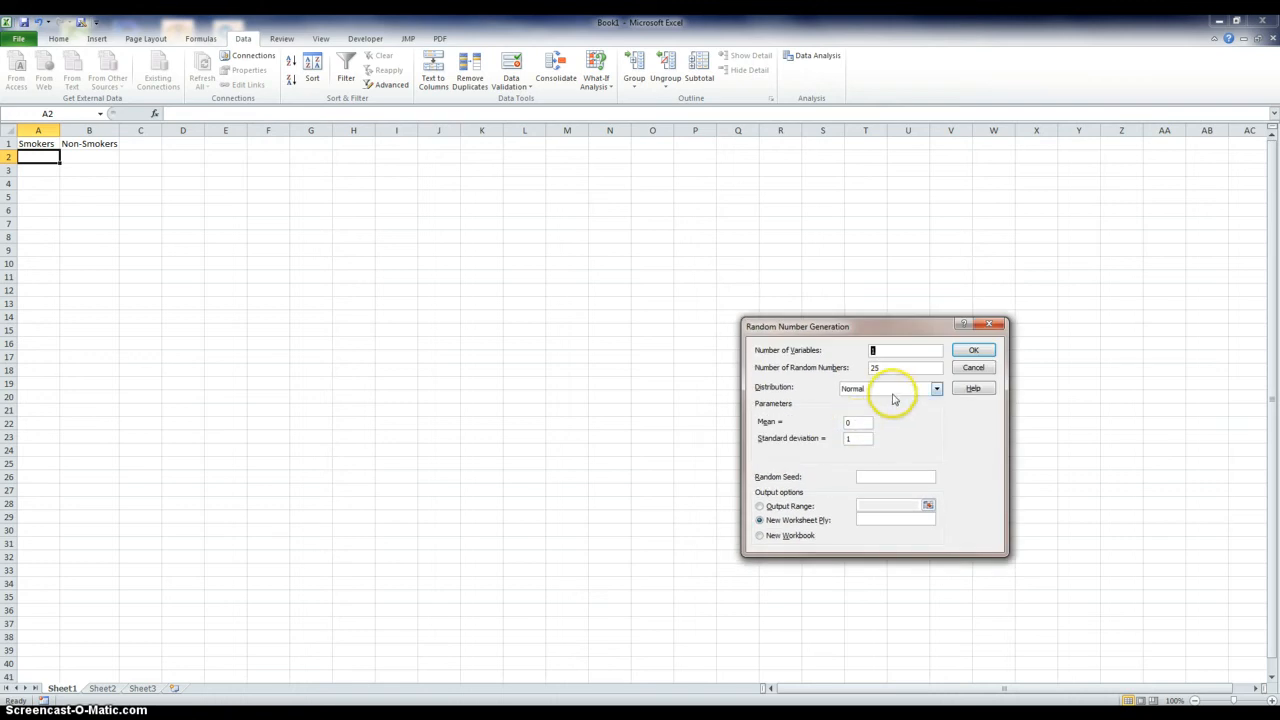
drag(853, 422, 818, 423)
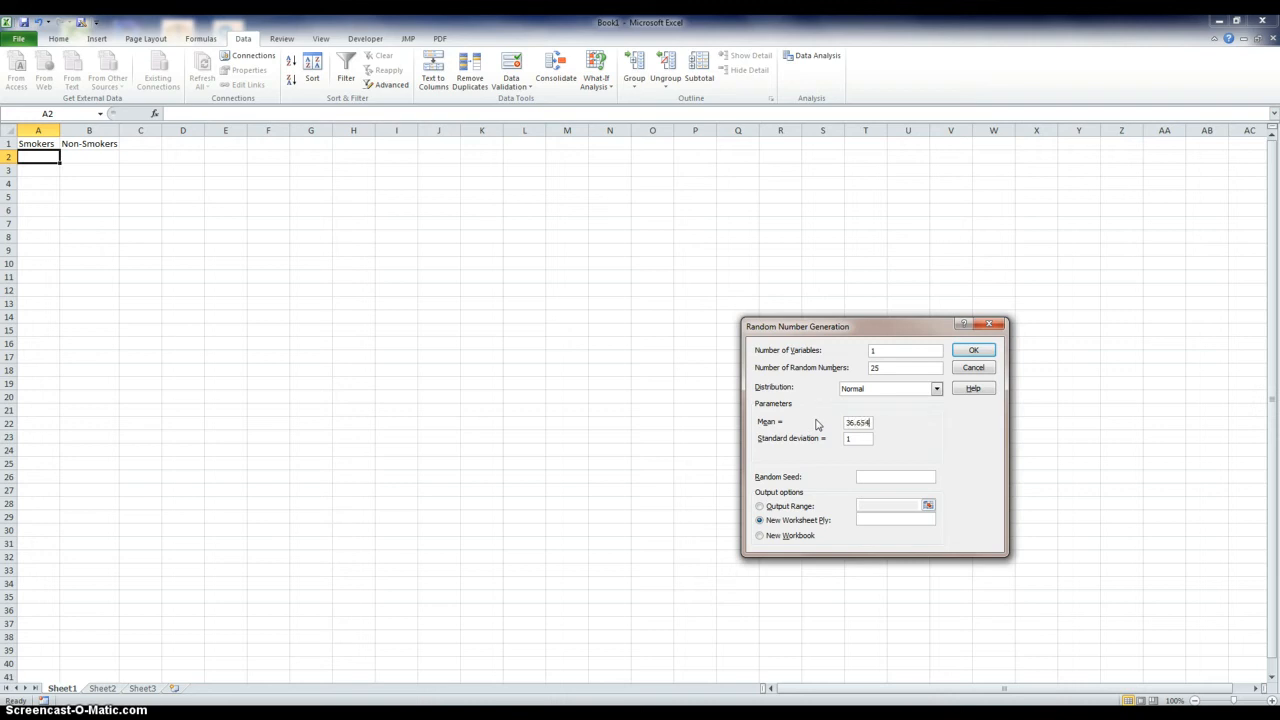
drag(856, 439, 839, 445)
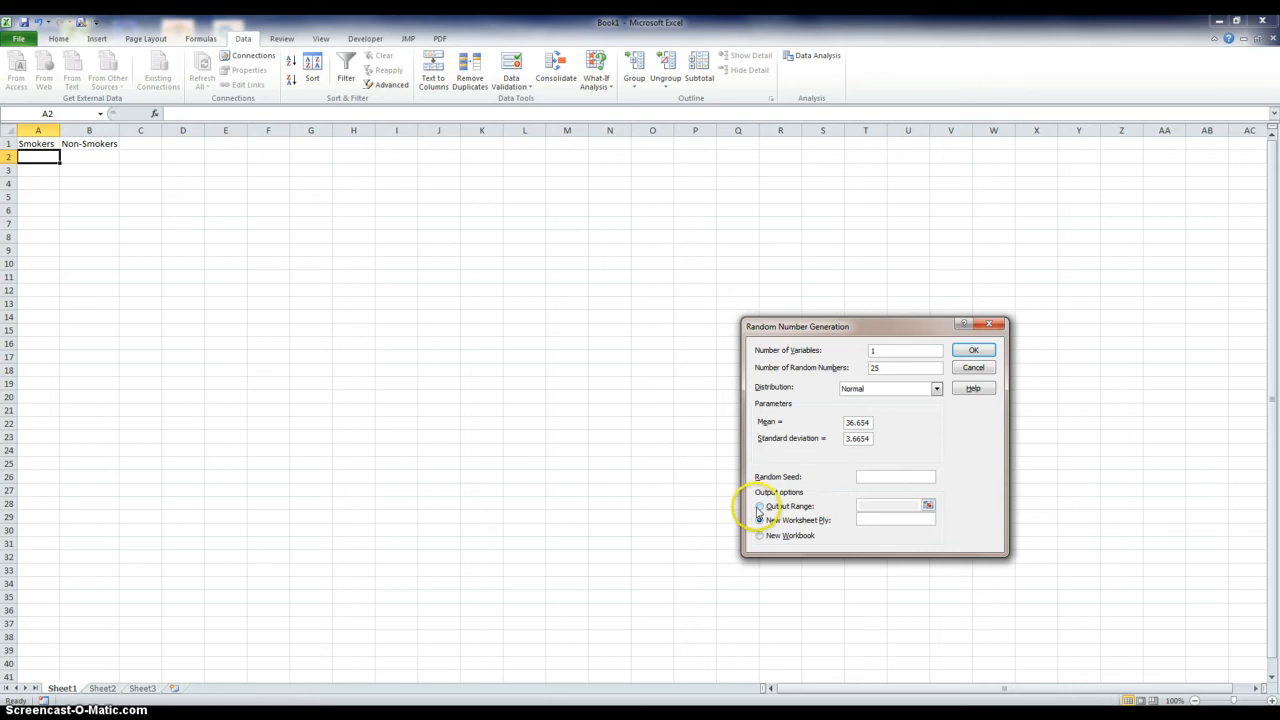
Step: Direct the output to a range starting at cell A2 and generate the Smokers values
click(759, 506)
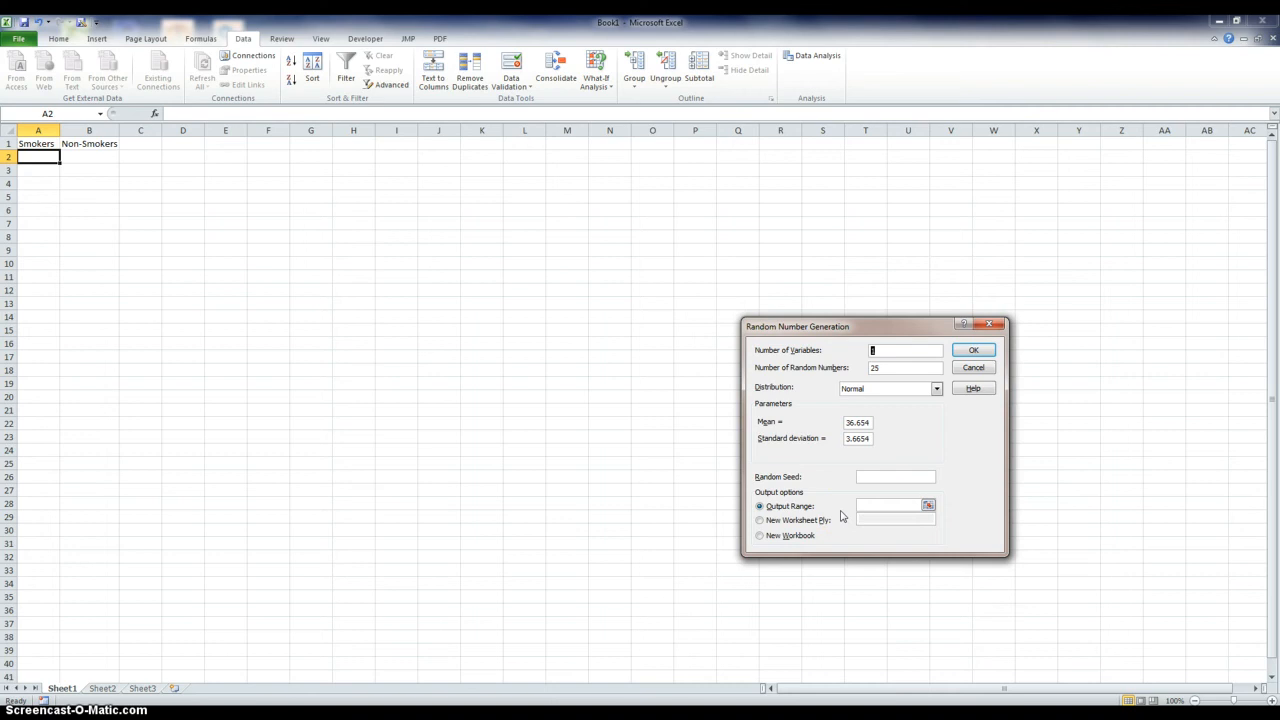
click(928, 506)
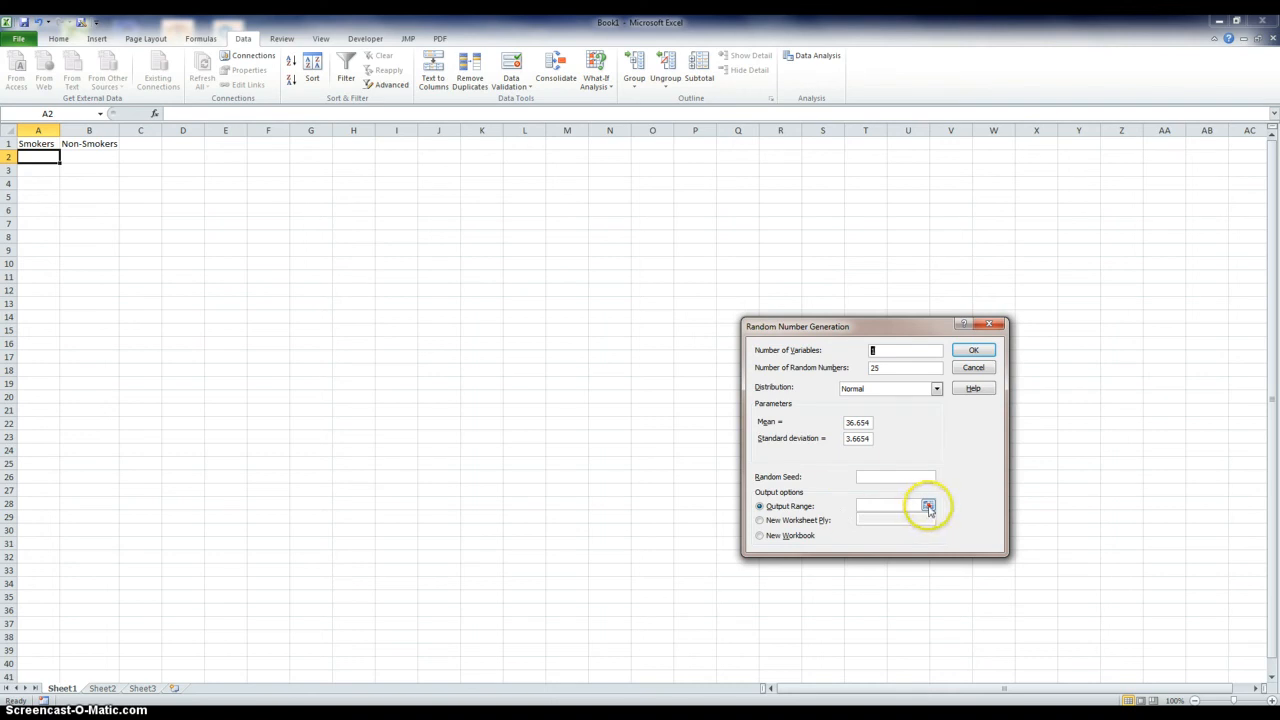
click(928, 506)
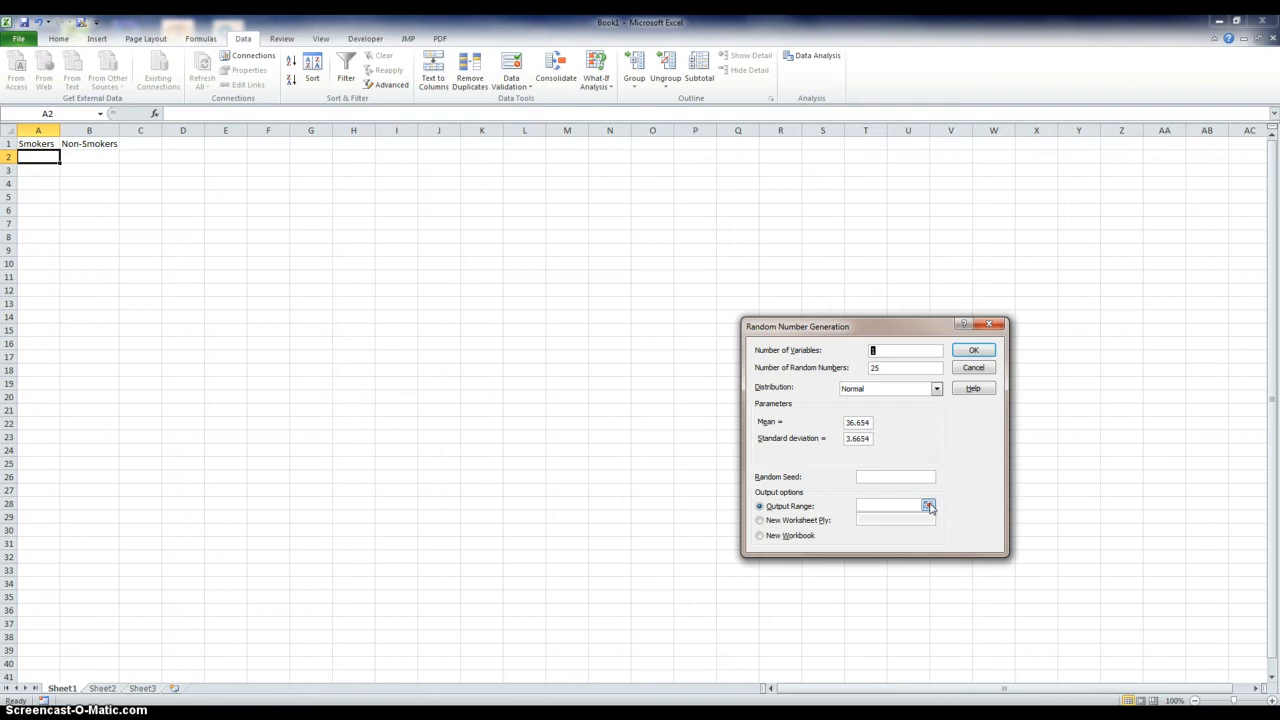
click(928, 507)
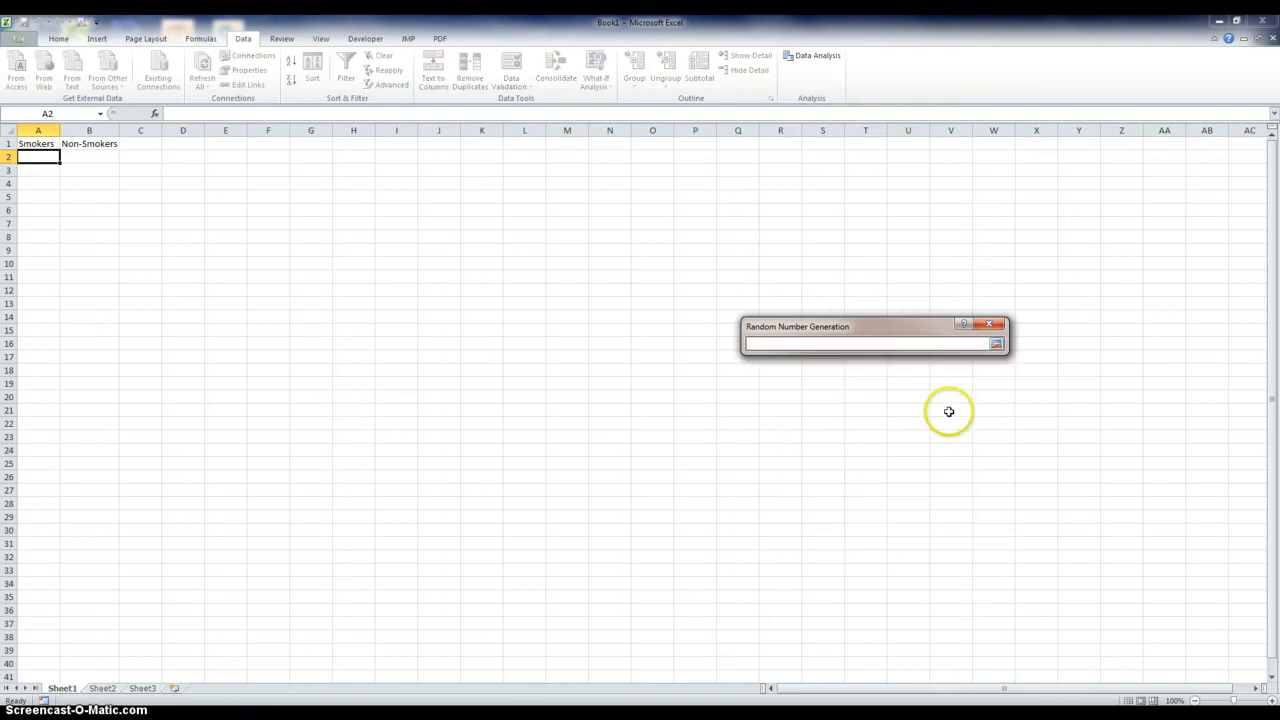
click(43, 156)
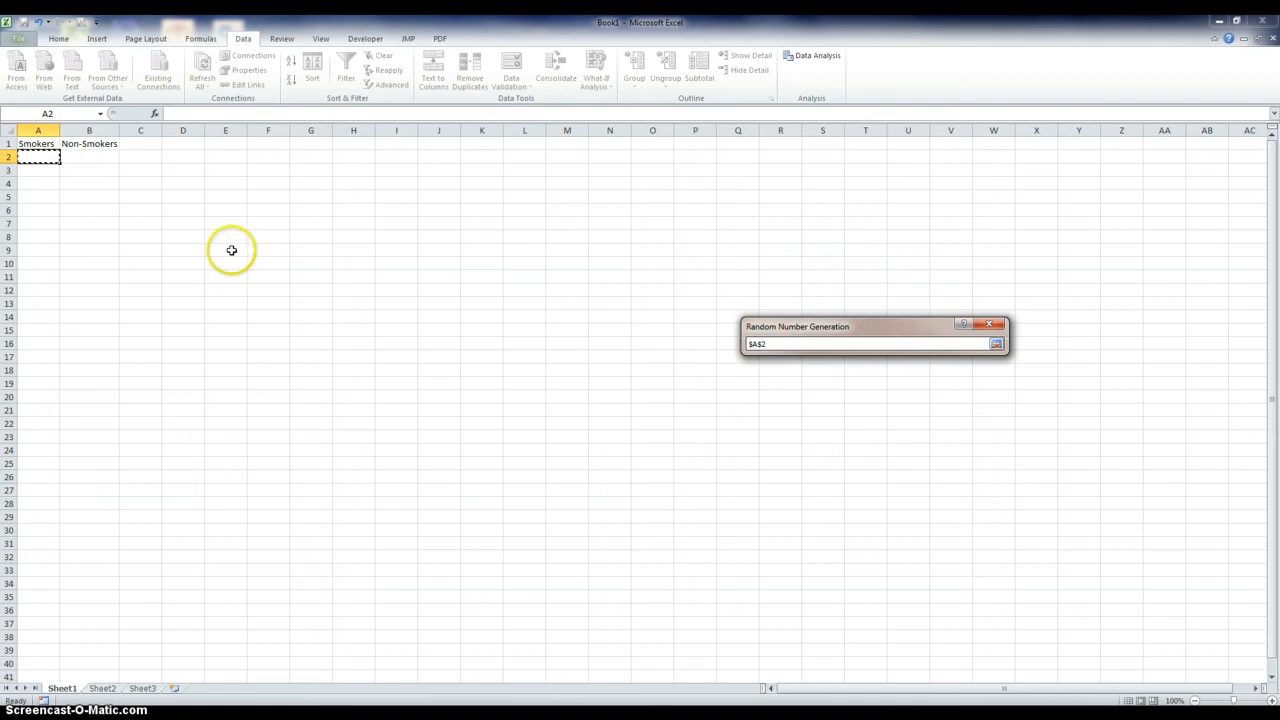
click(996, 345)
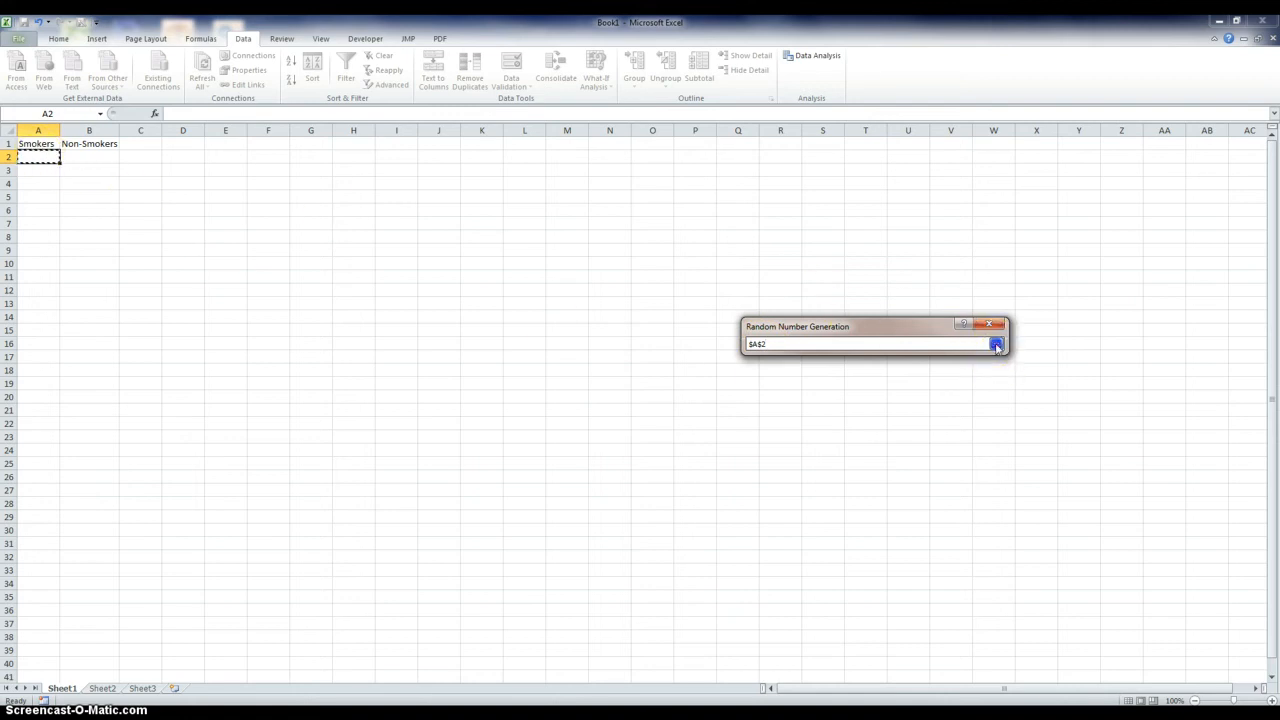
click(975, 352)
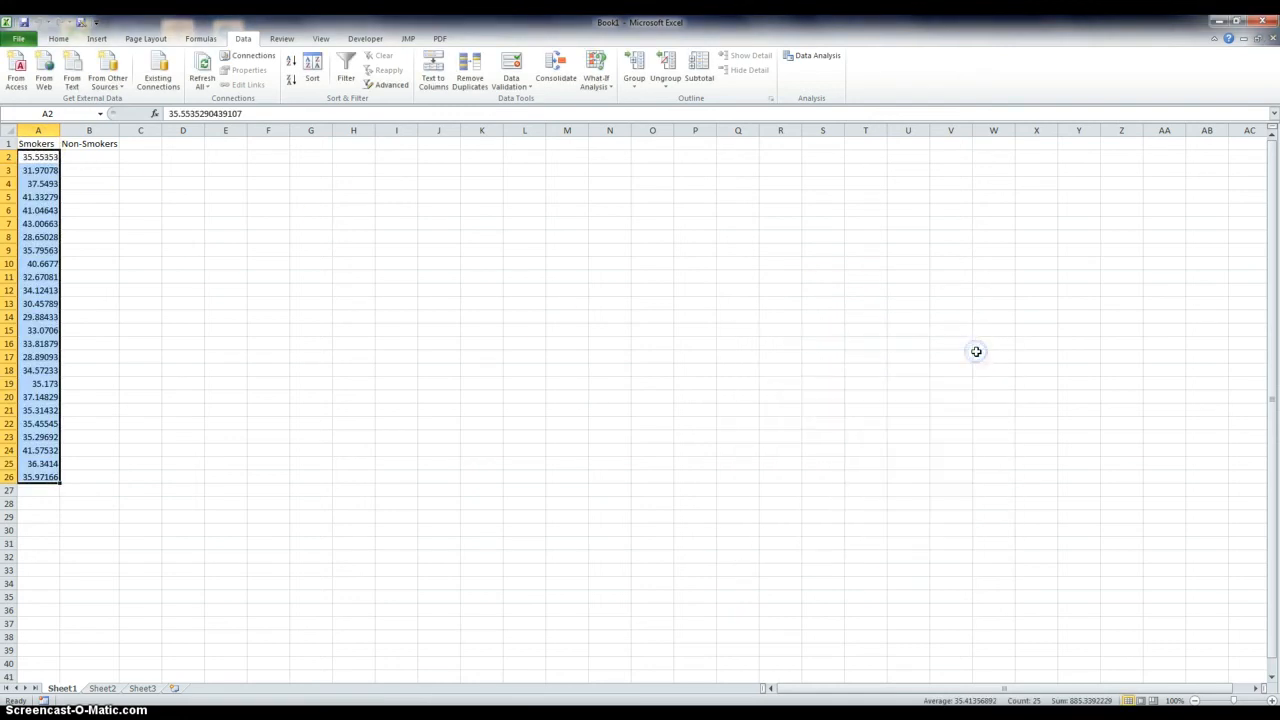
Step: Set up another Random Number Generation for Non-Smokers with mean 3.6654 and standard deviation 0.36654
click(97, 157)
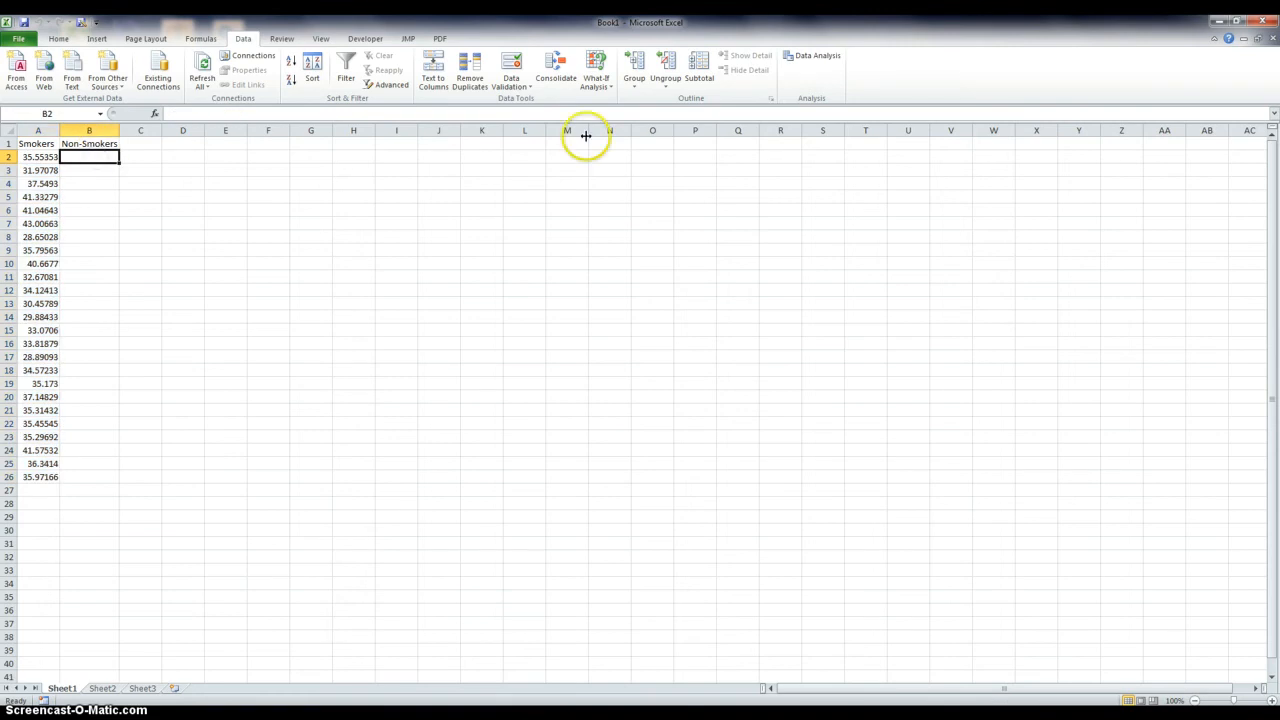
click(815, 57)
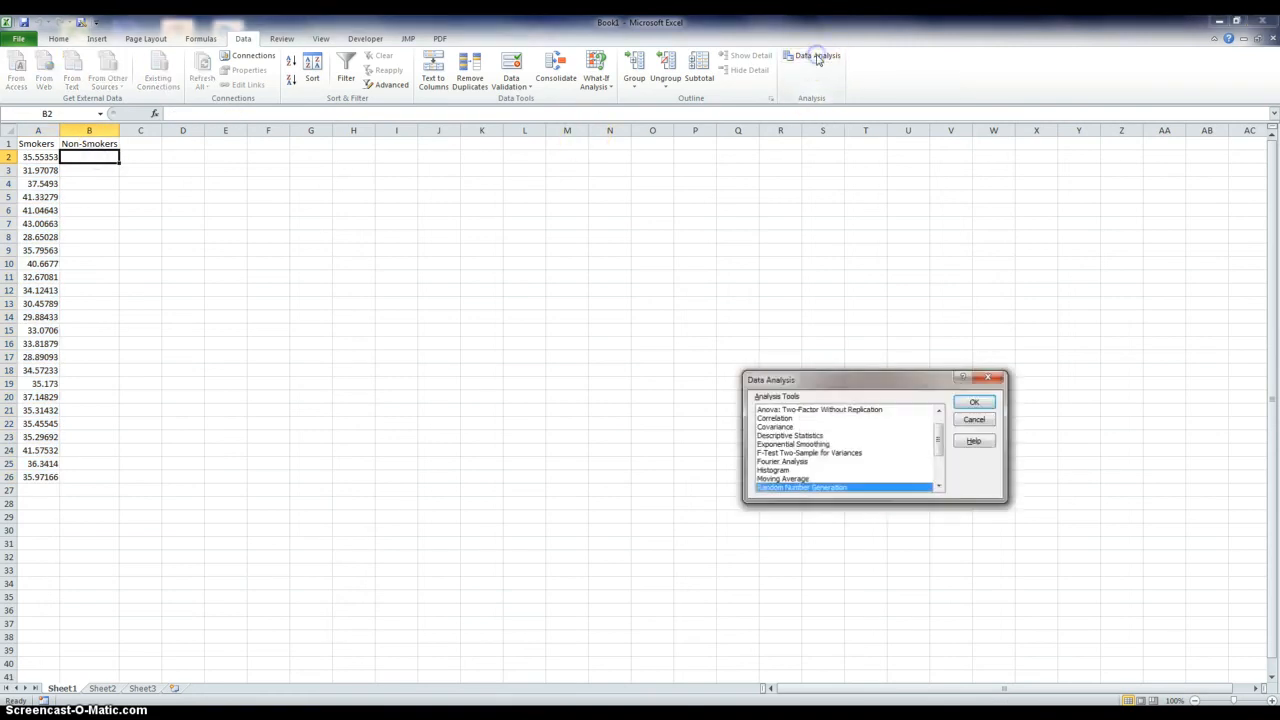
click(969, 403)
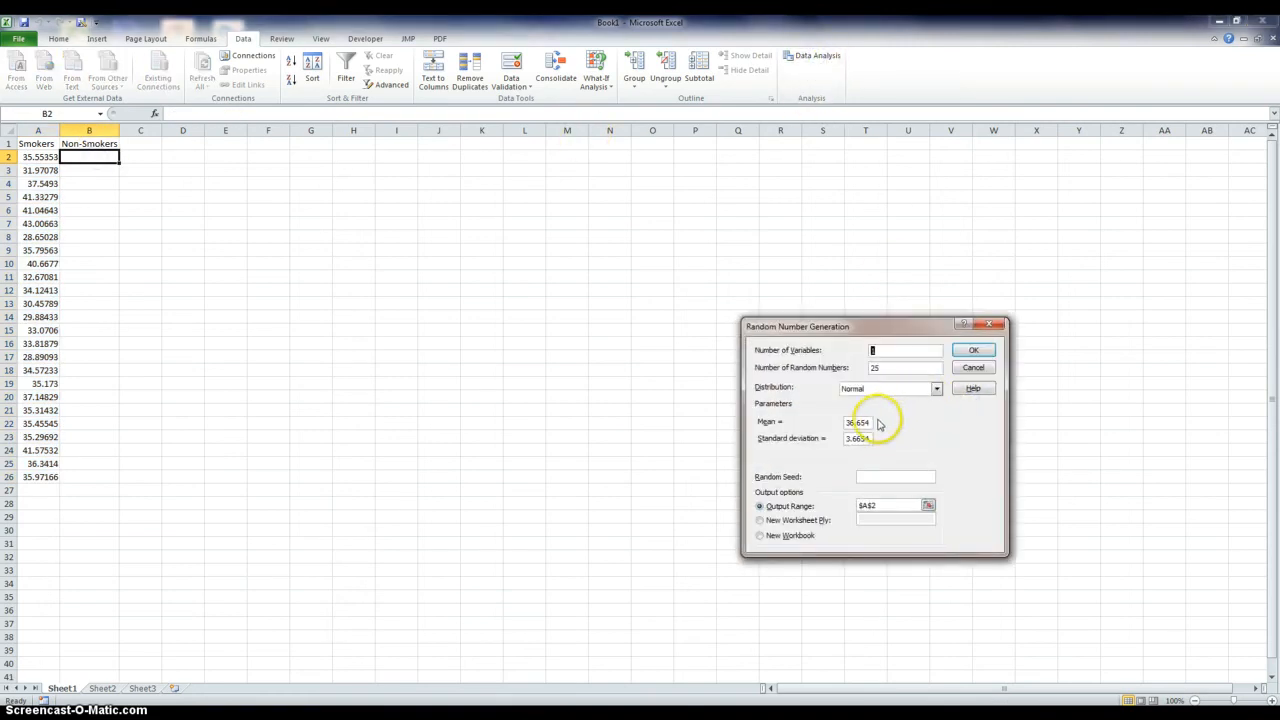
click(850, 423)
click(856, 433)
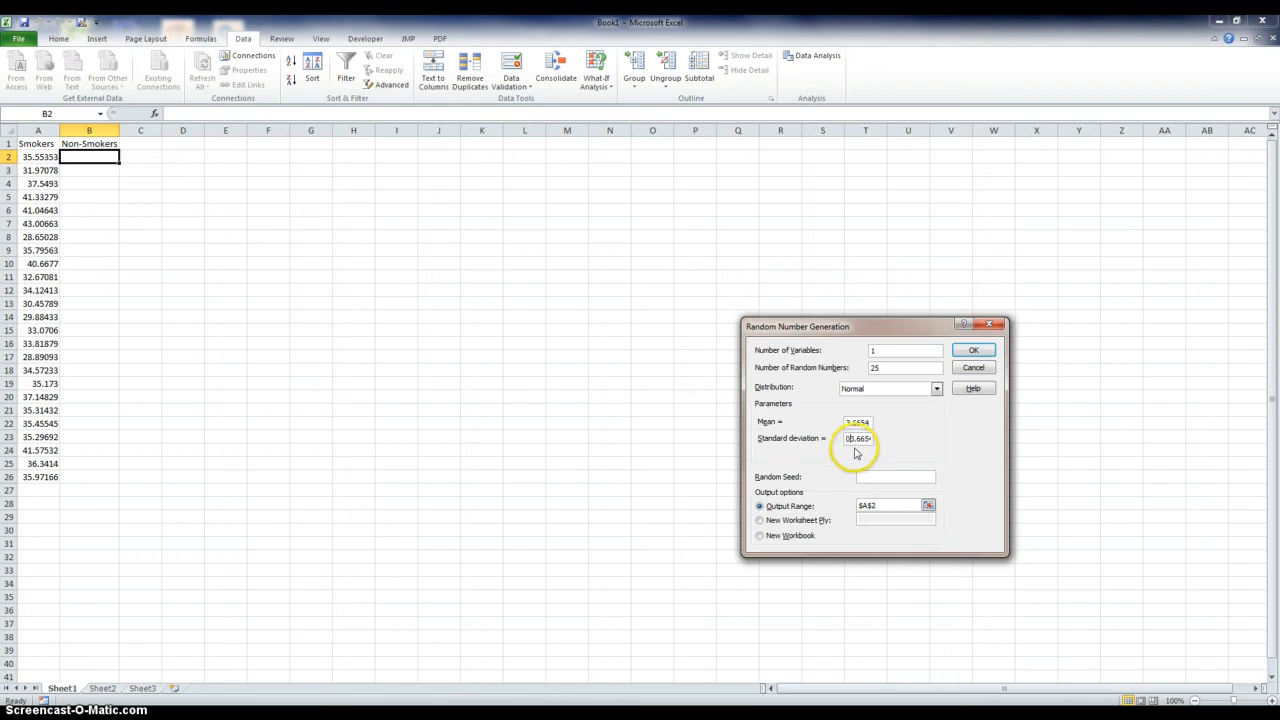
Step: Change the output range to $B$2 and generate the Non-Smokers values
click(862, 506)
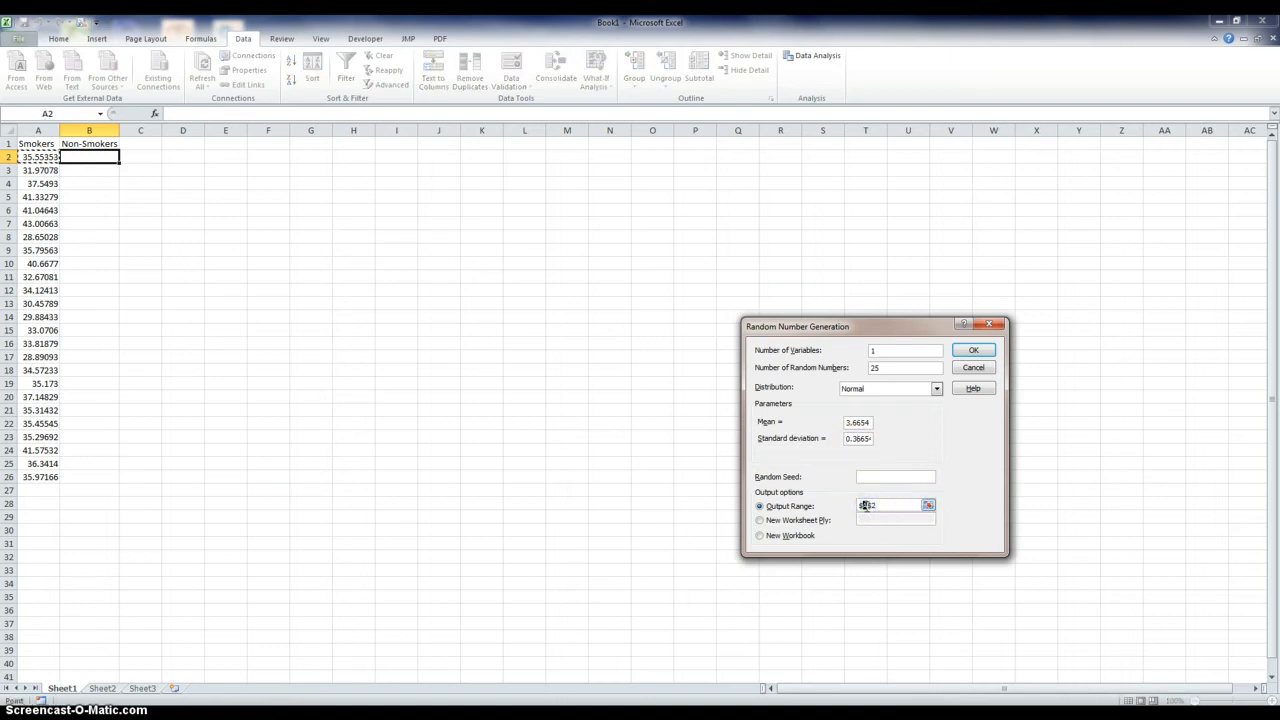
text(b)
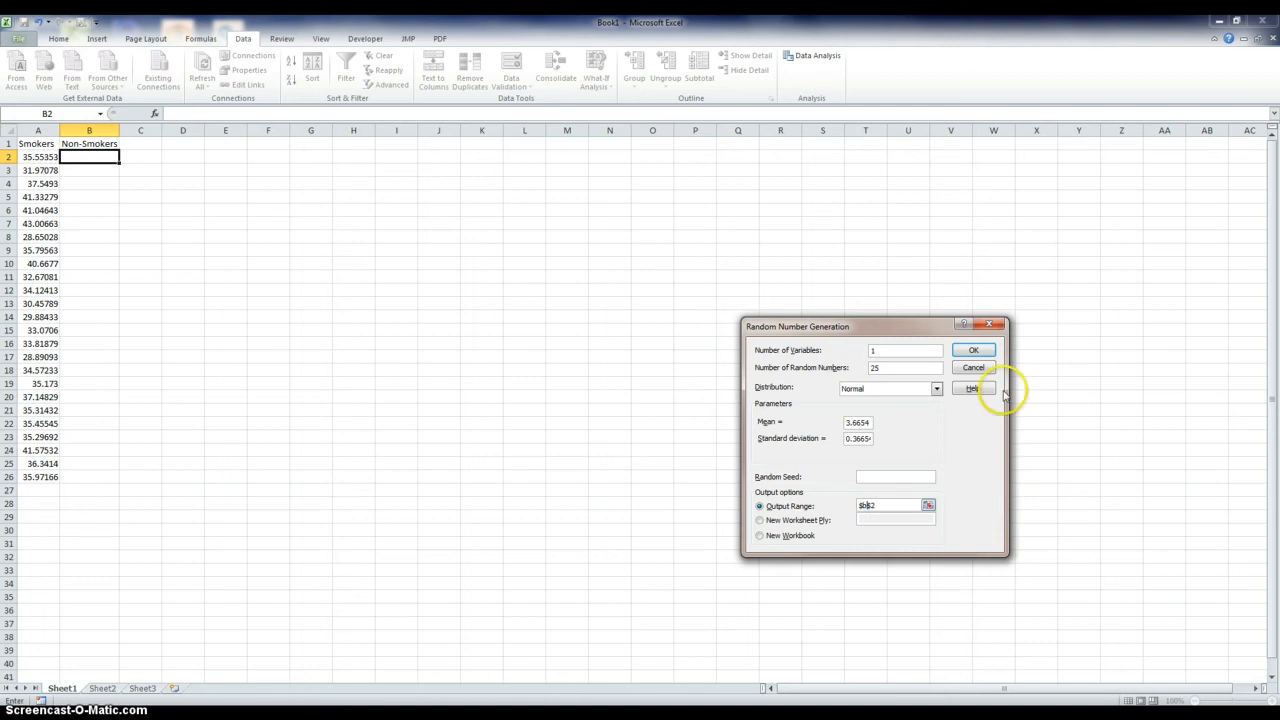
click(974, 354)
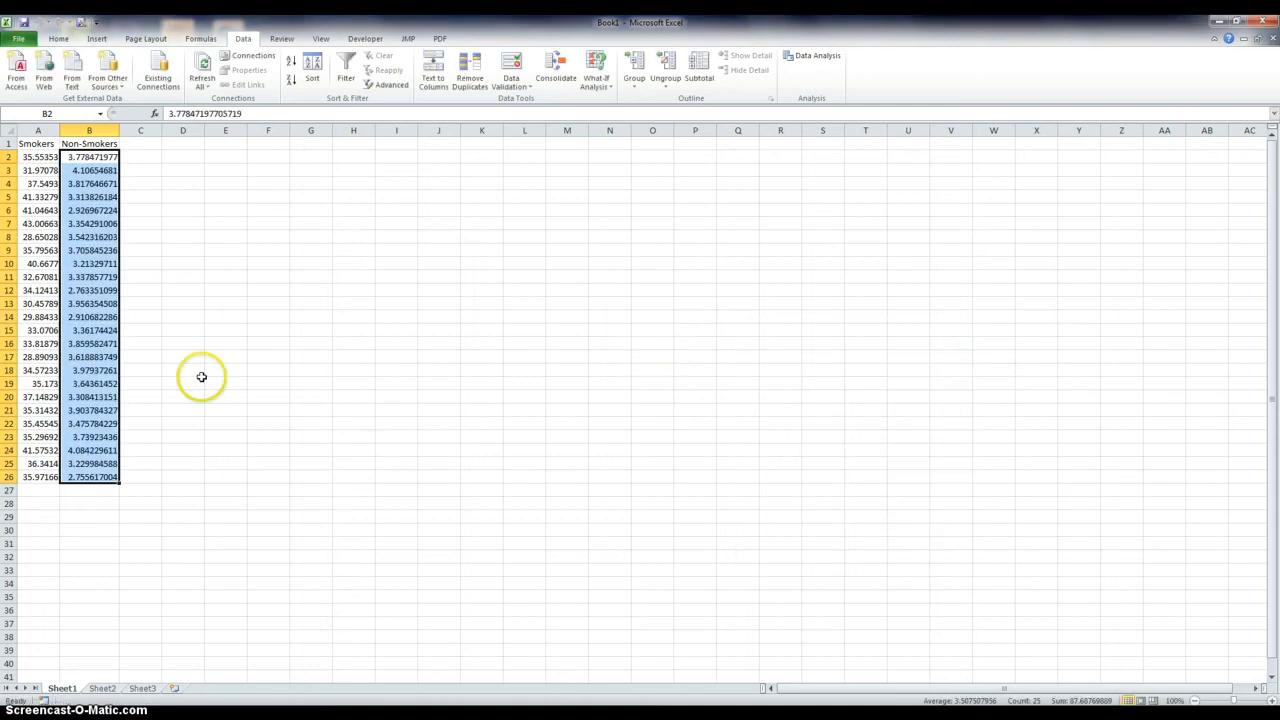
click(38, 489)
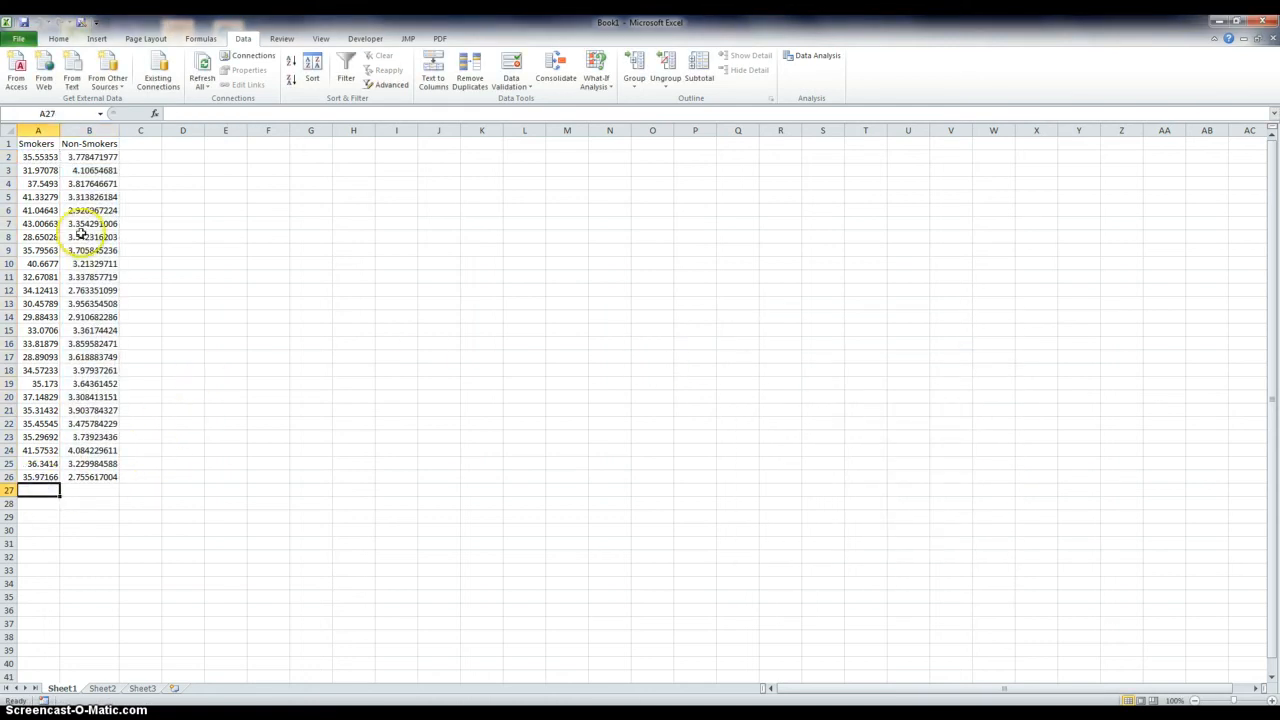
Step: Fill the header cells A1:B1 with yellow
drag(32, 143, 84, 145)
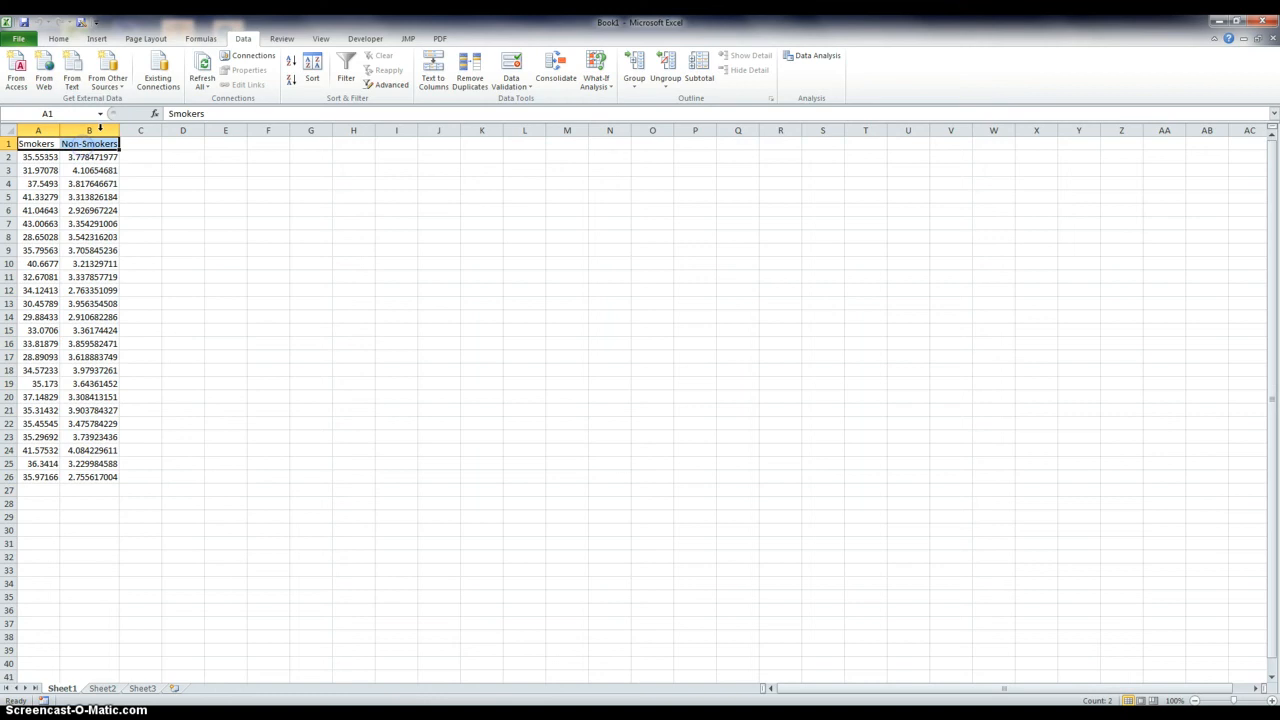
click(58, 38)
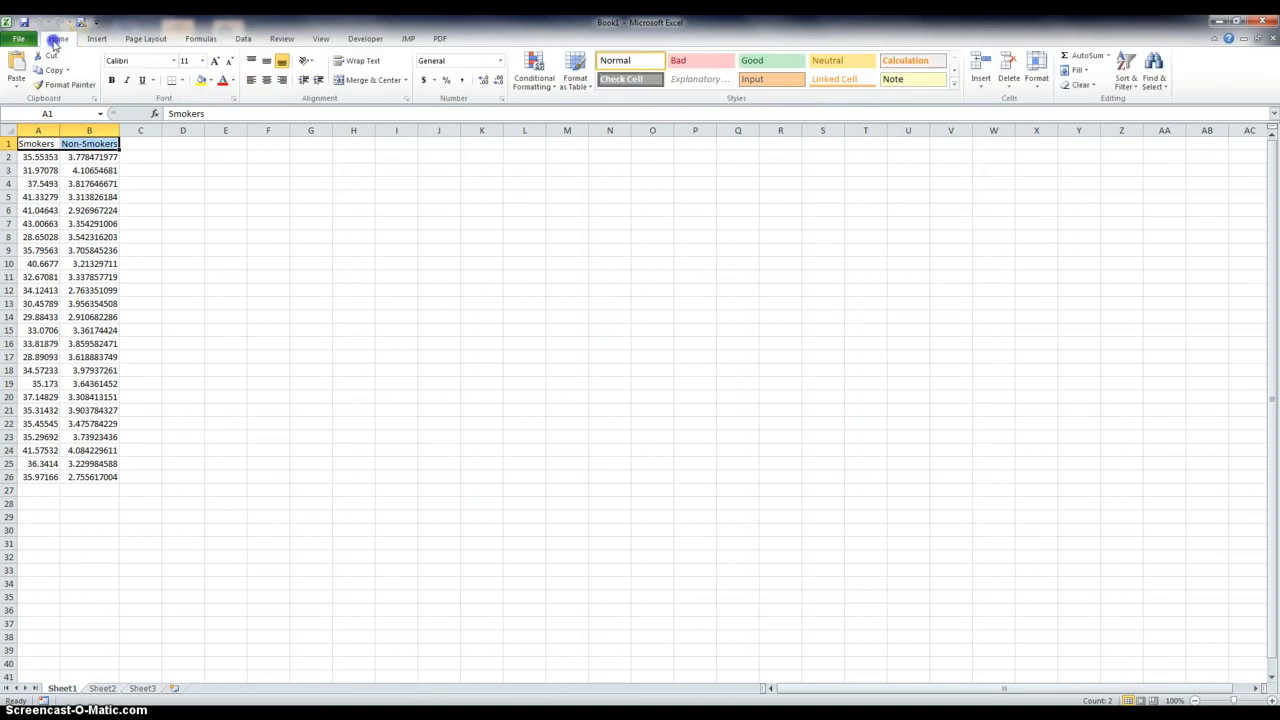
click(201, 82)
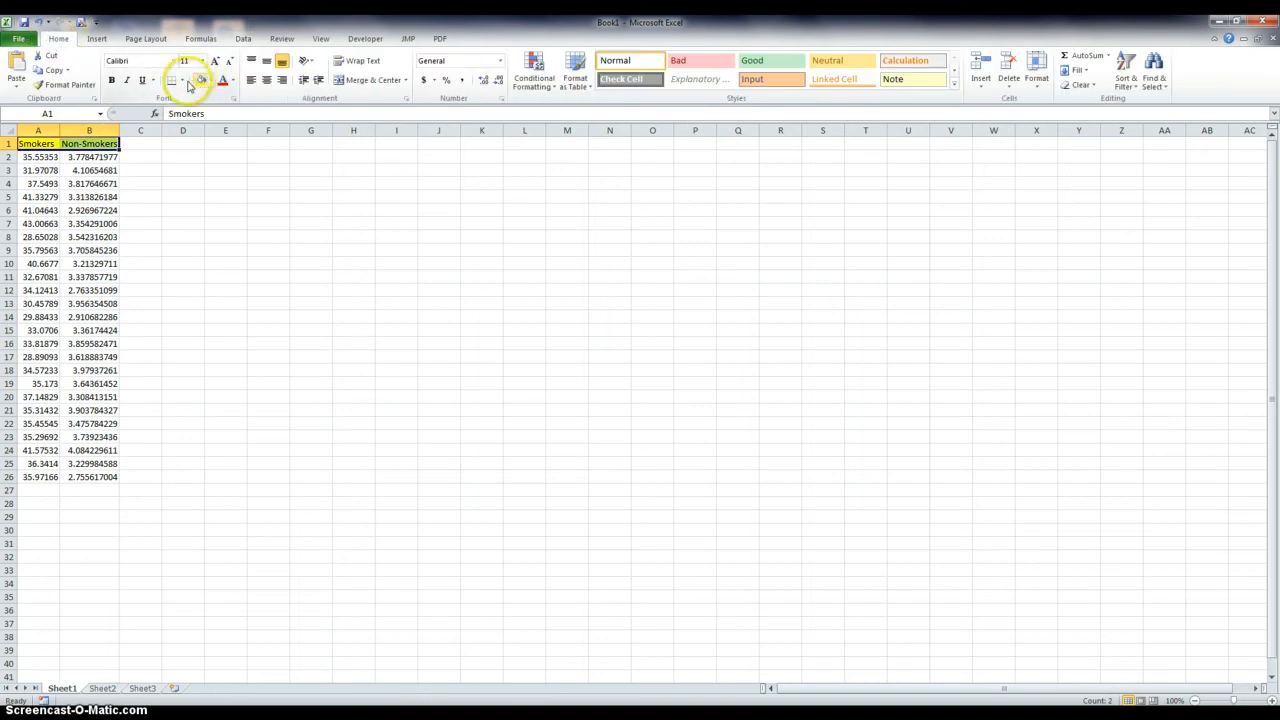
Step: Apply all borders to the data table in A1:B26
drag(38, 143, 88, 477)
click(183, 82)
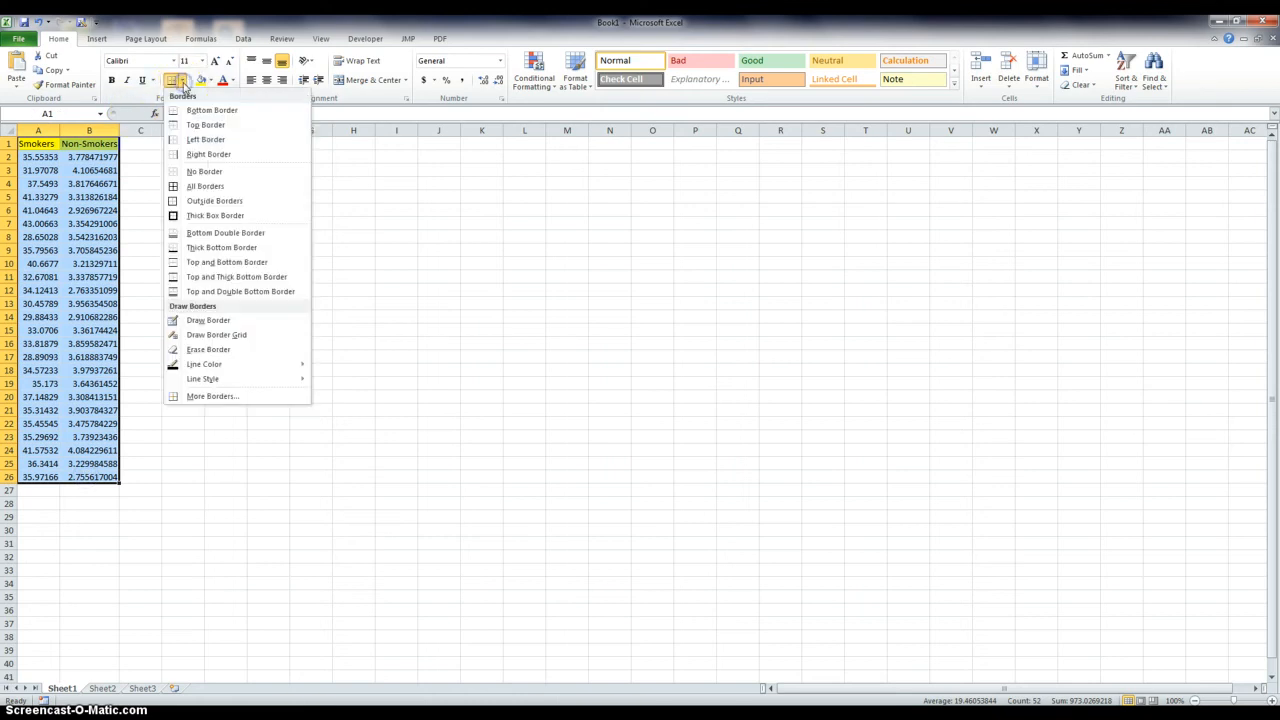
click(190, 187)
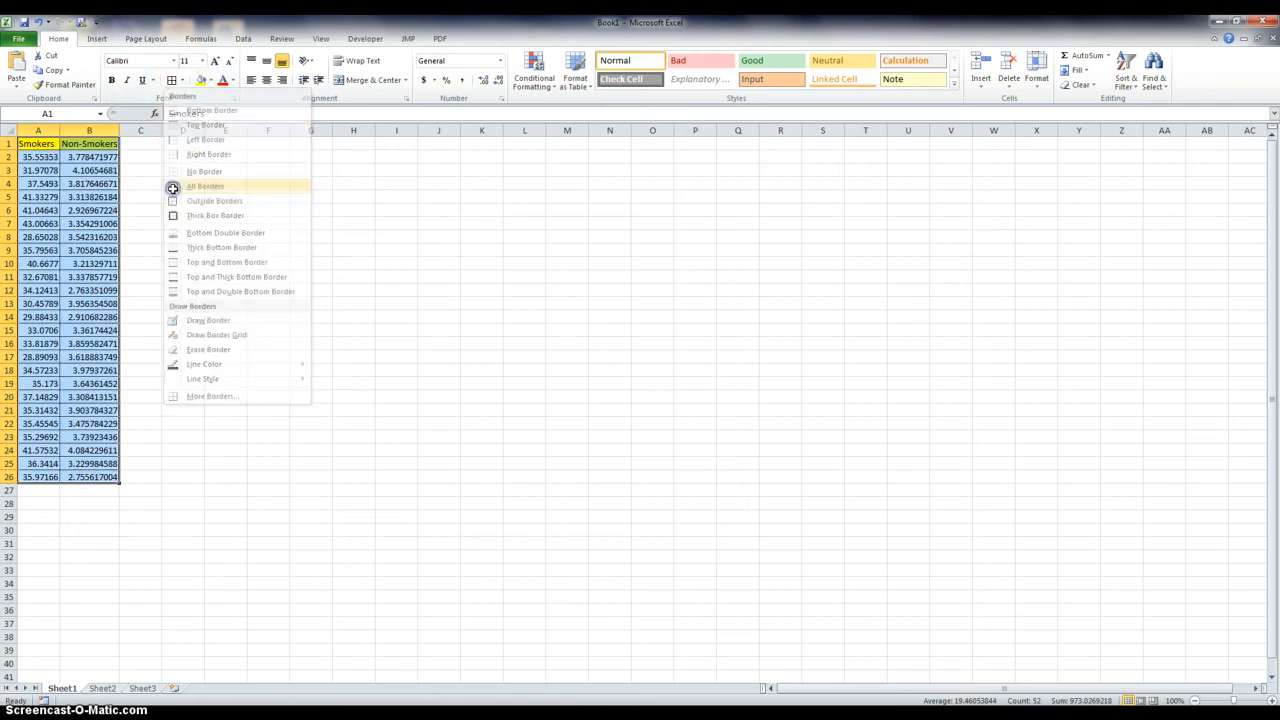
click(42, 490)
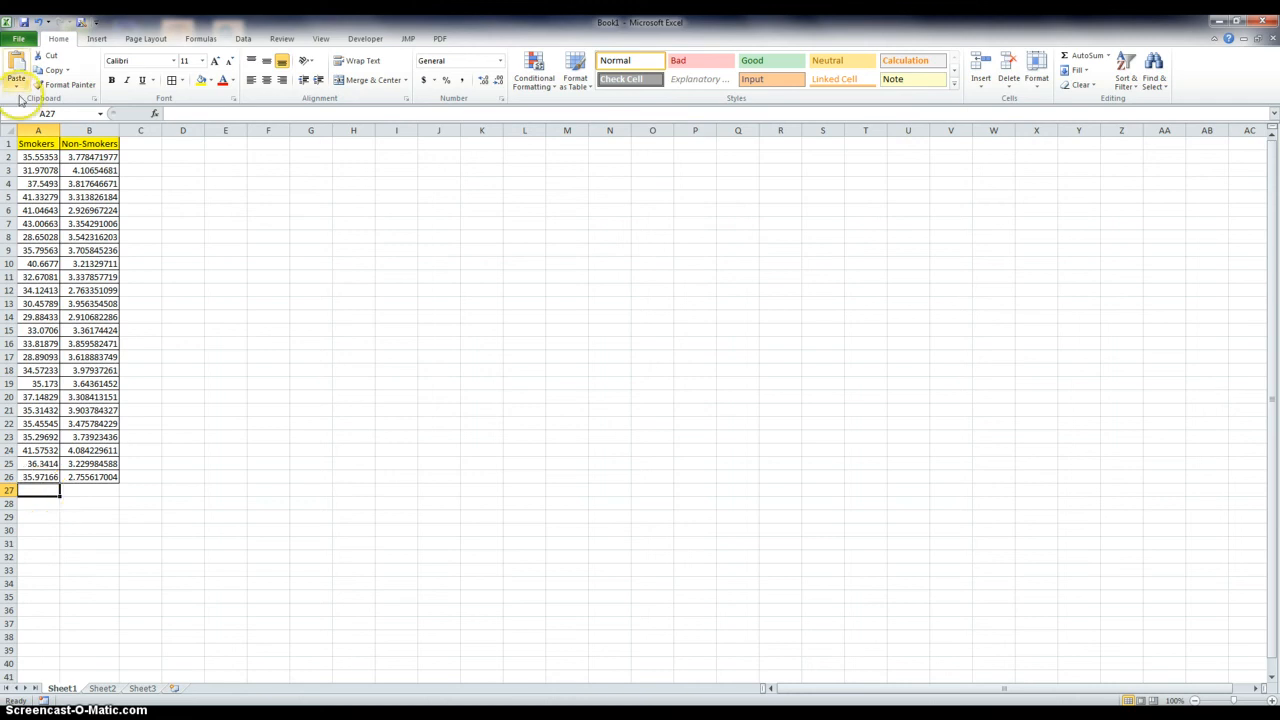
Step: Reduce the displayed numbers in A2:B26 to two decimal places
drag(40, 157, 103, 476)
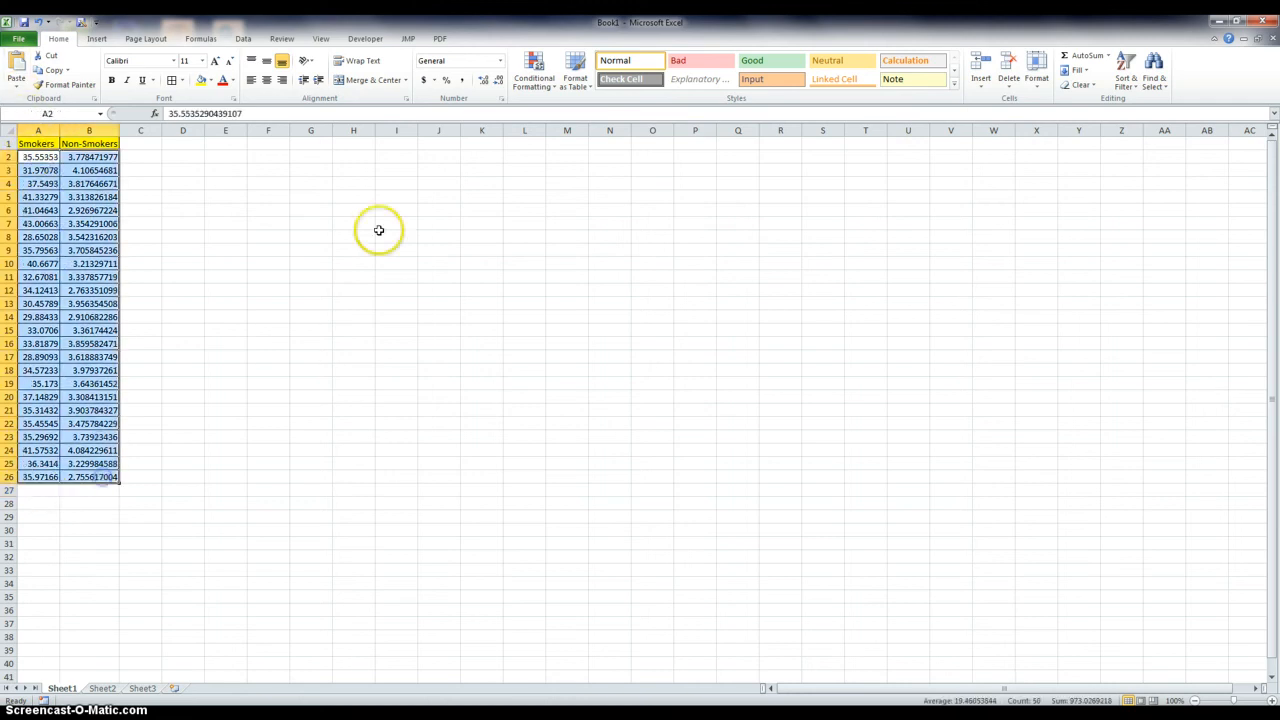
click(499, 81)
click(499, 81)
click(499, 81)
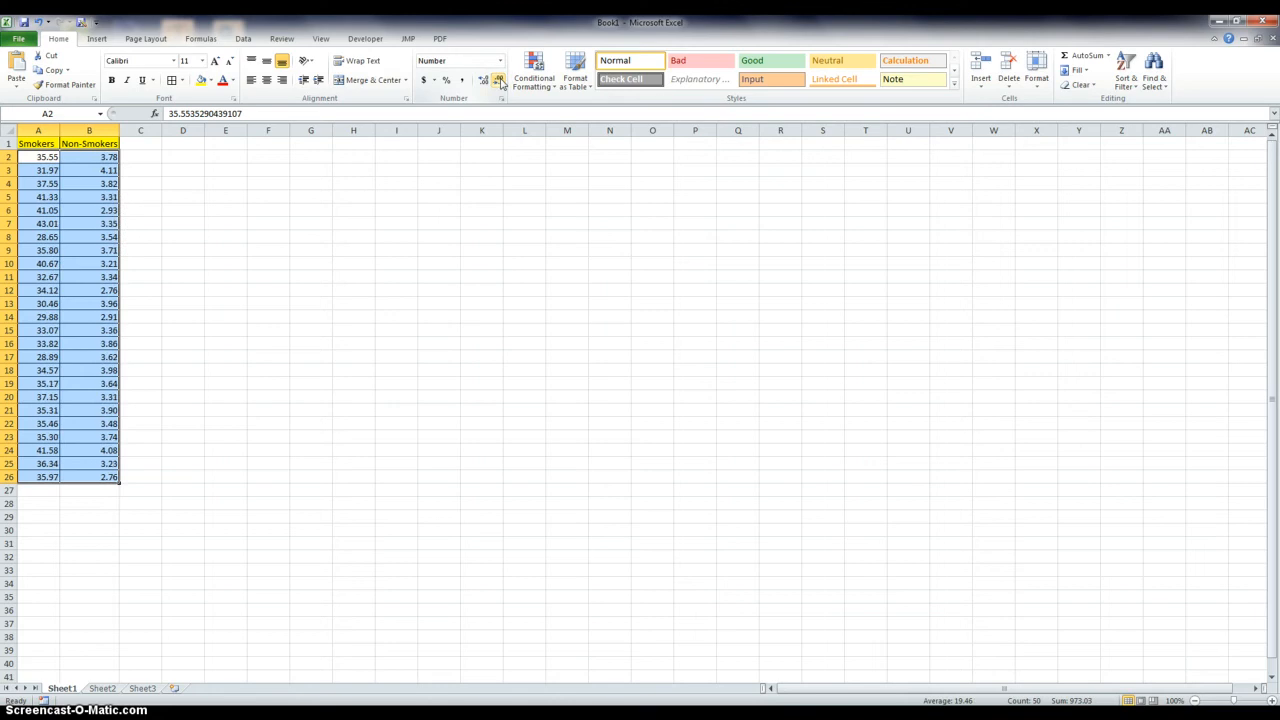
Step: Insert the AVERAGE function in A27 to average the Smokers values in A2:A26
click(48, 488)
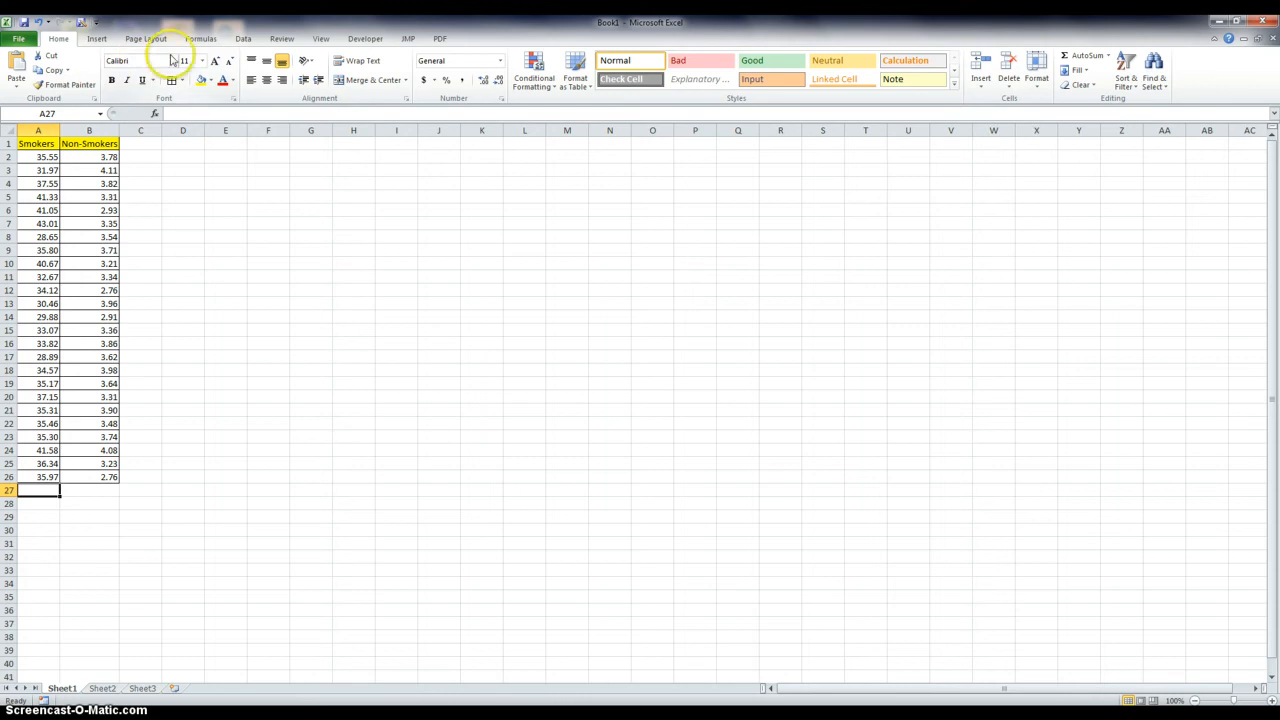
click(199, 40)
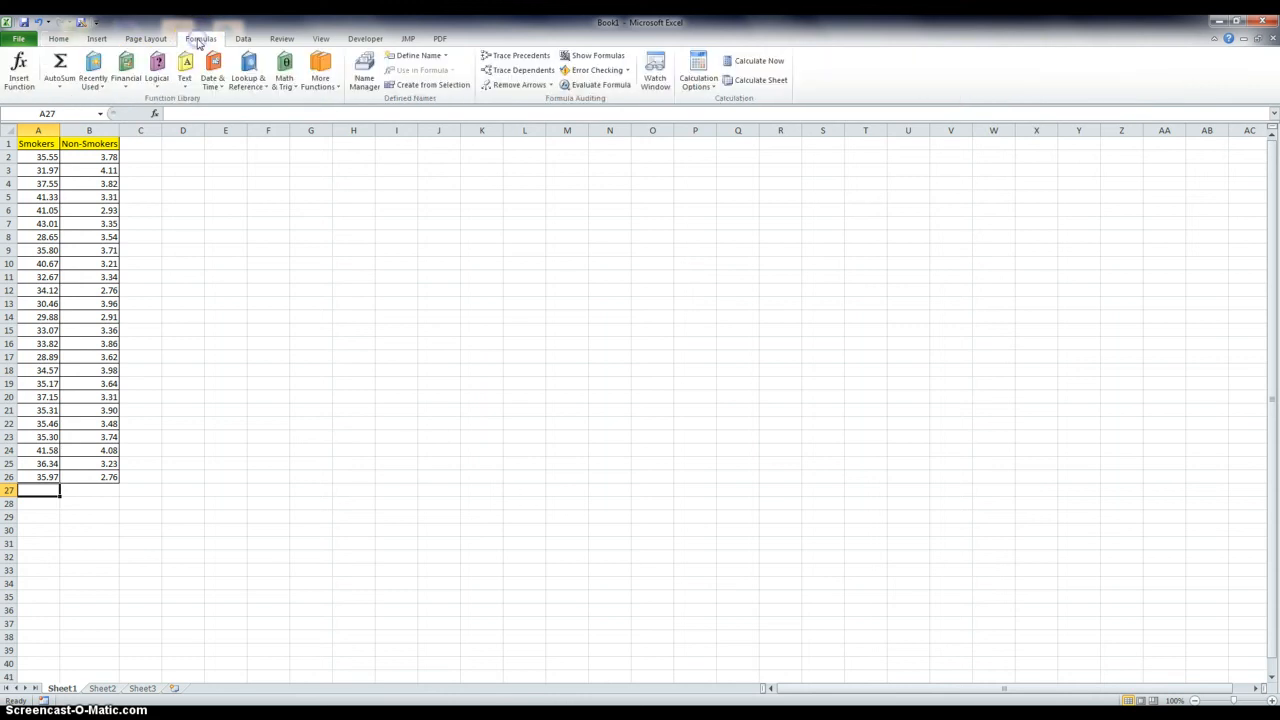
click(19, 70)
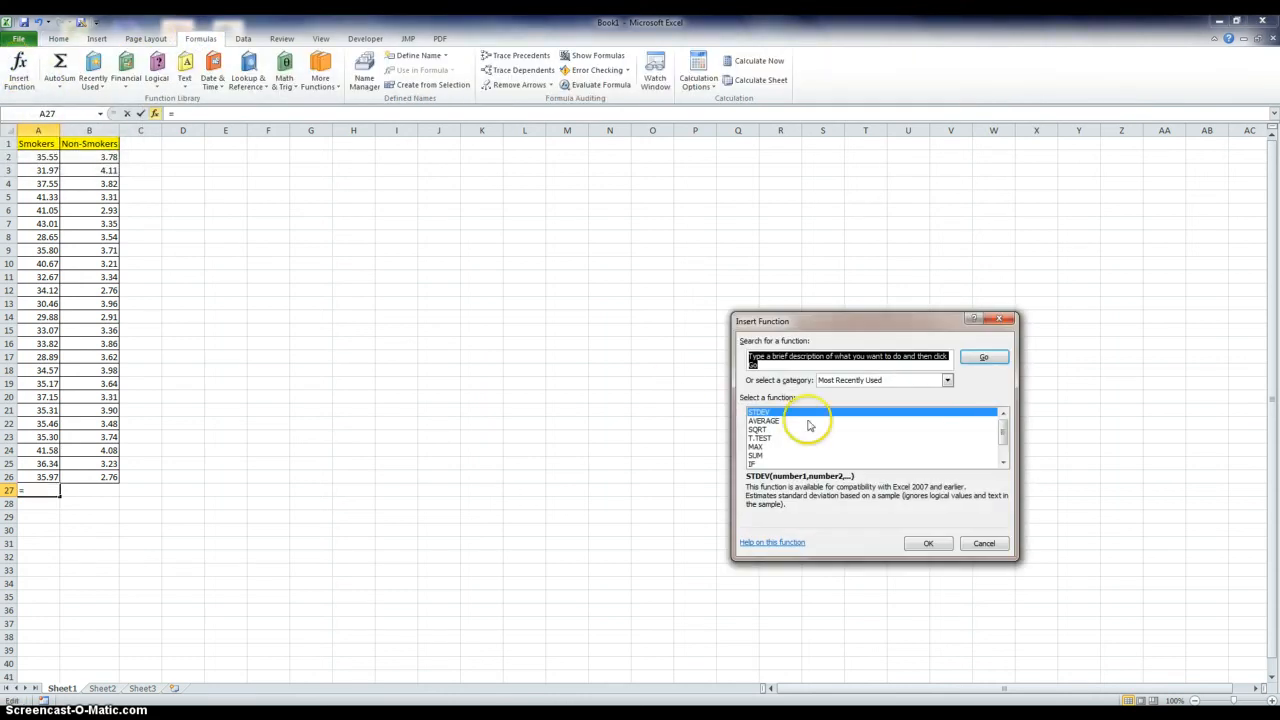
click(763, 421)
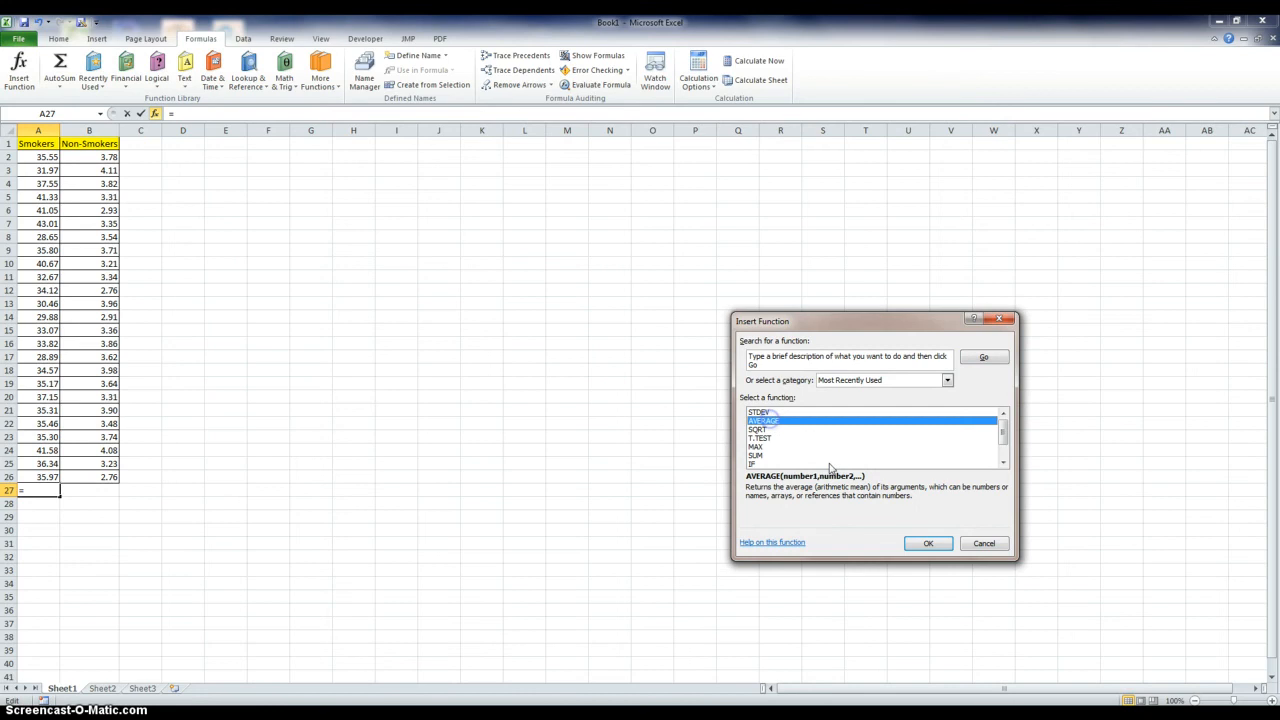
click(926, 543)
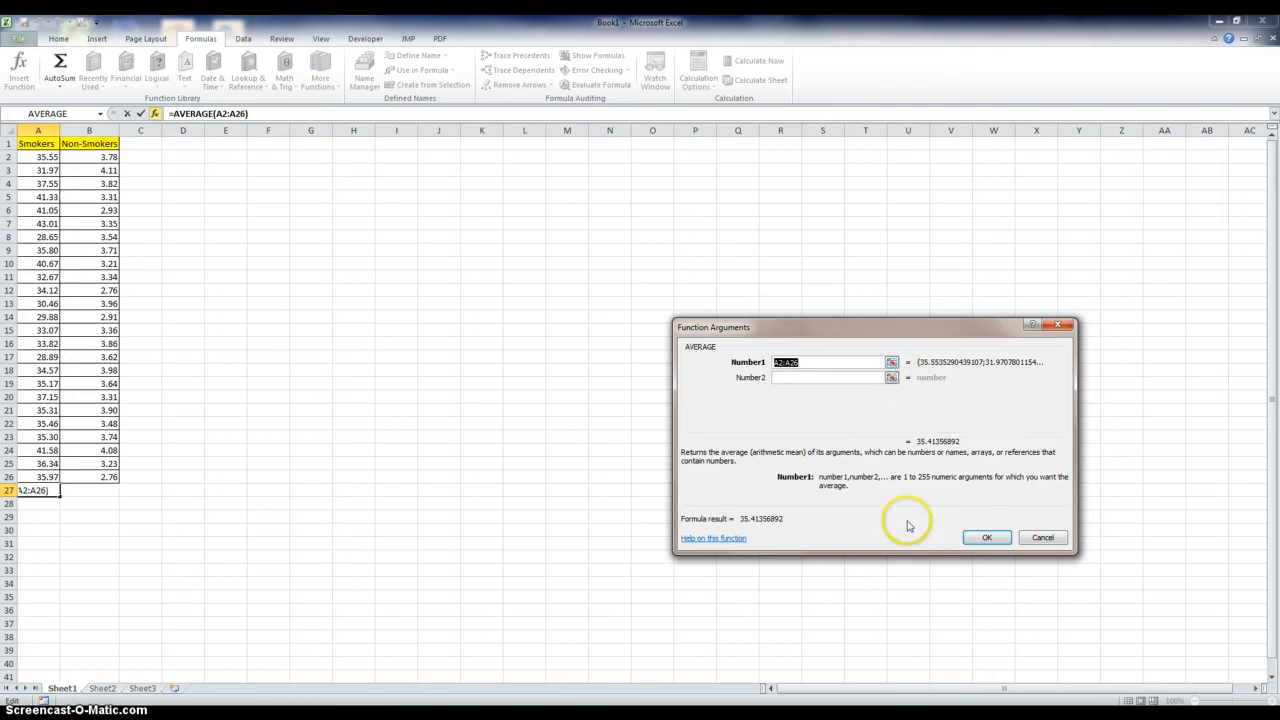
click(985, 539)
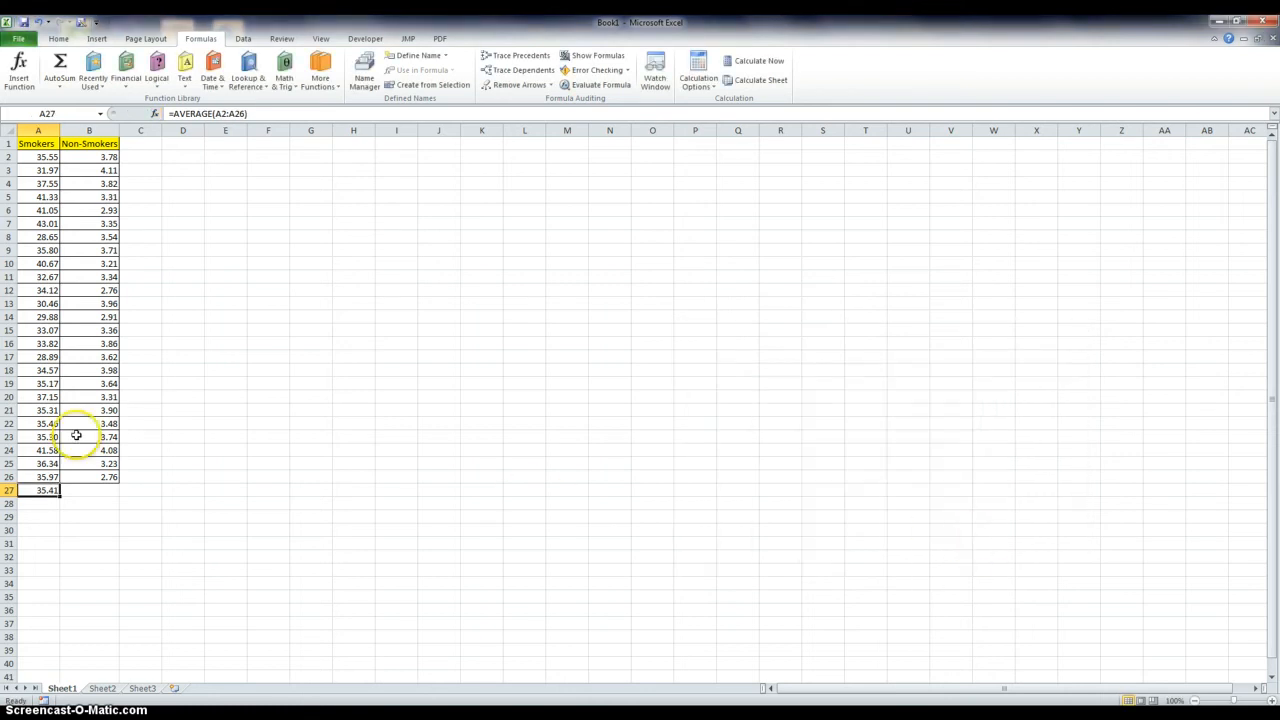
click(102, 492)
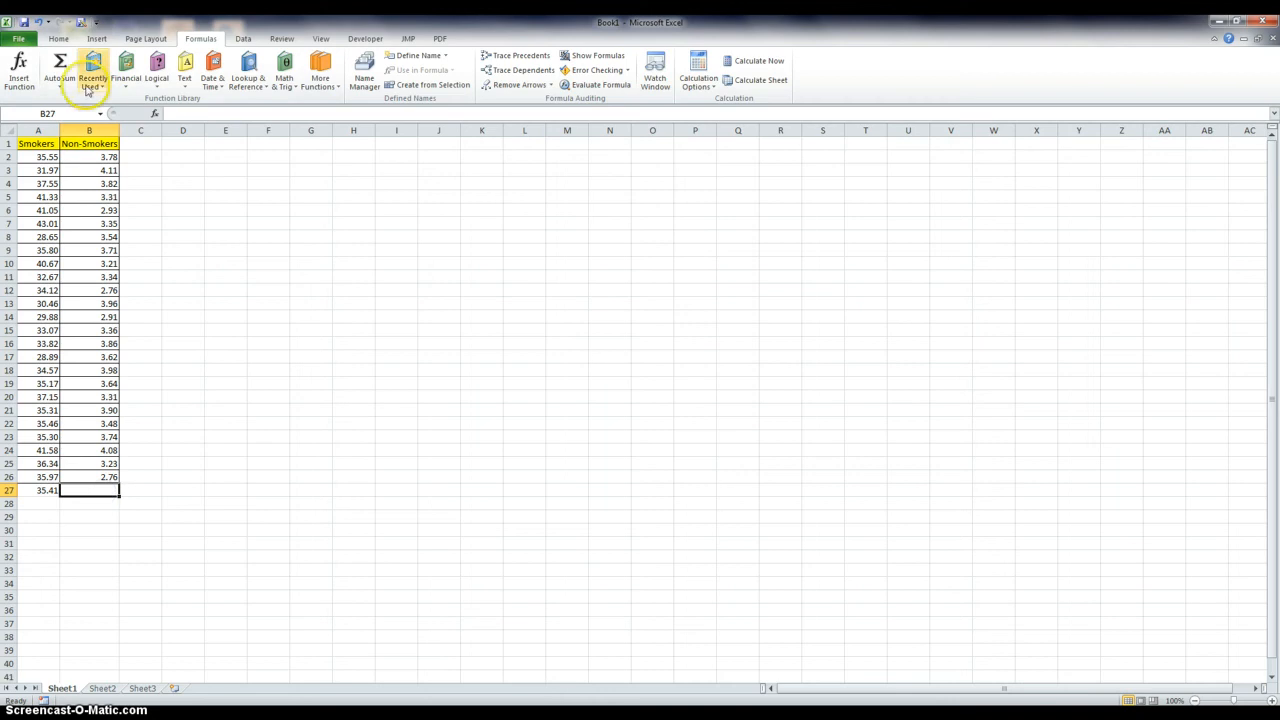
click(20, 65)
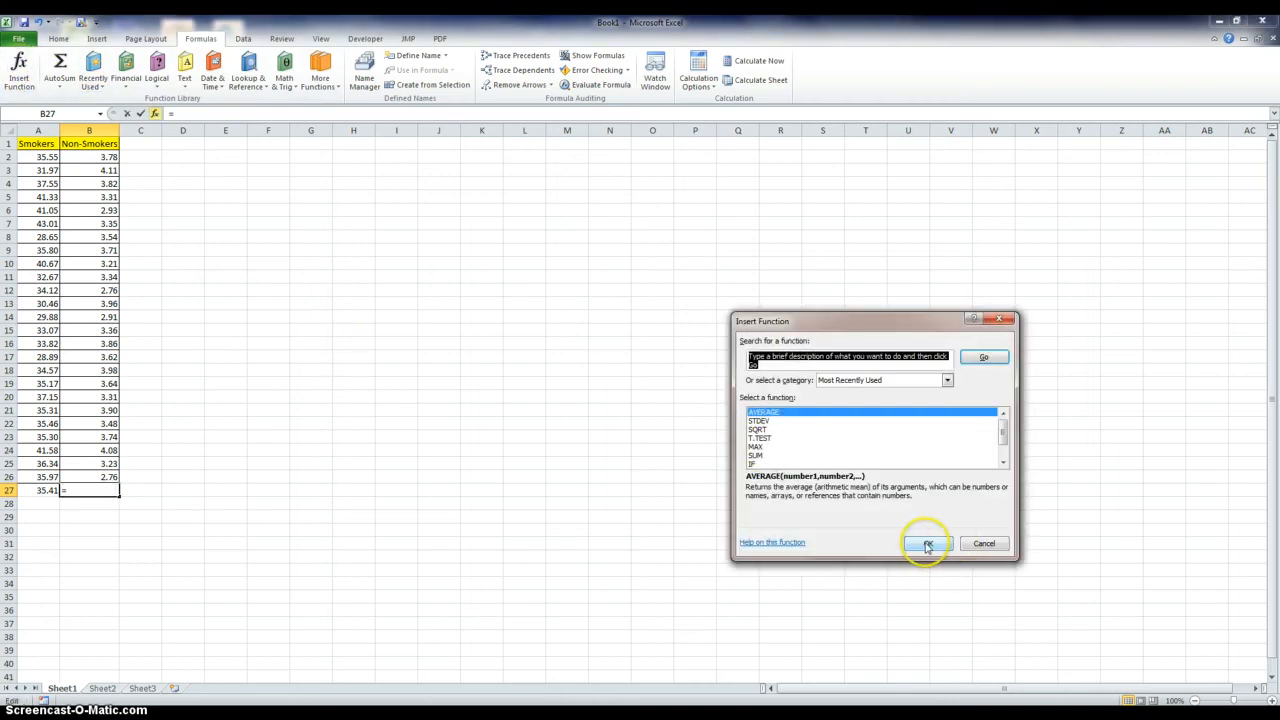
click(985, 545)
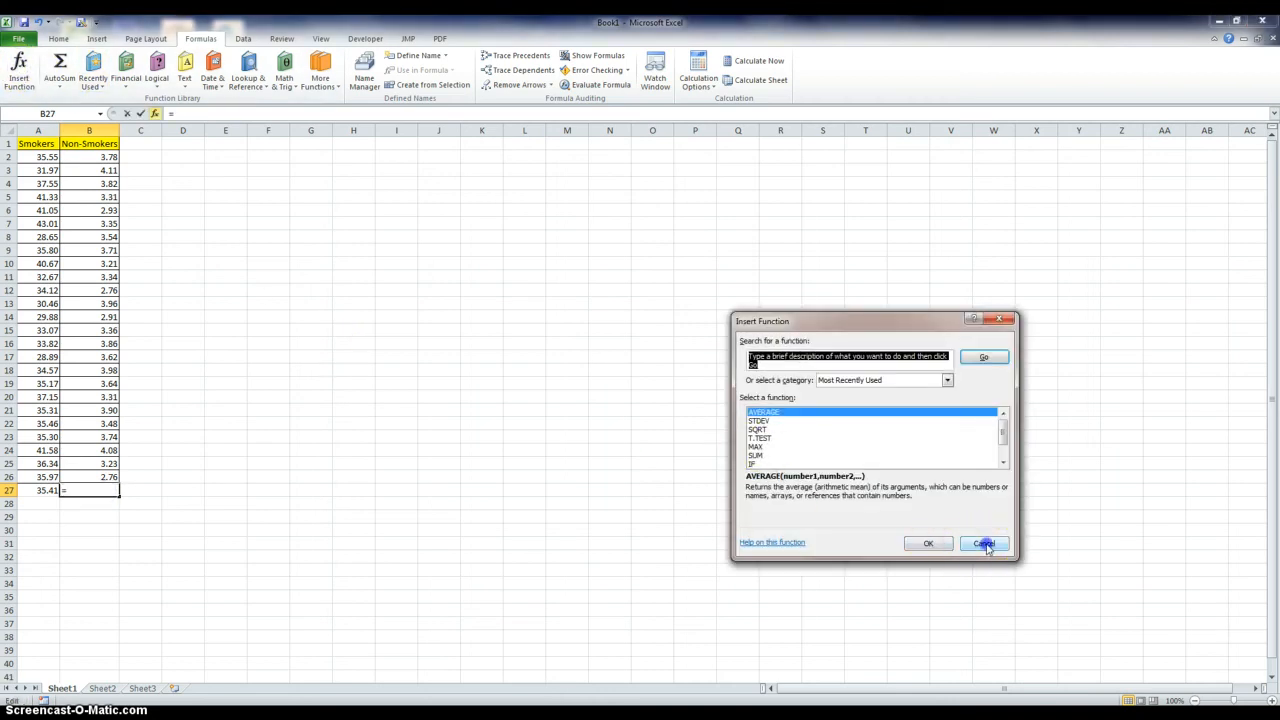
Step: Copy the average formula from A27 into B27 for the Non-Smokers column
click(37, 490)
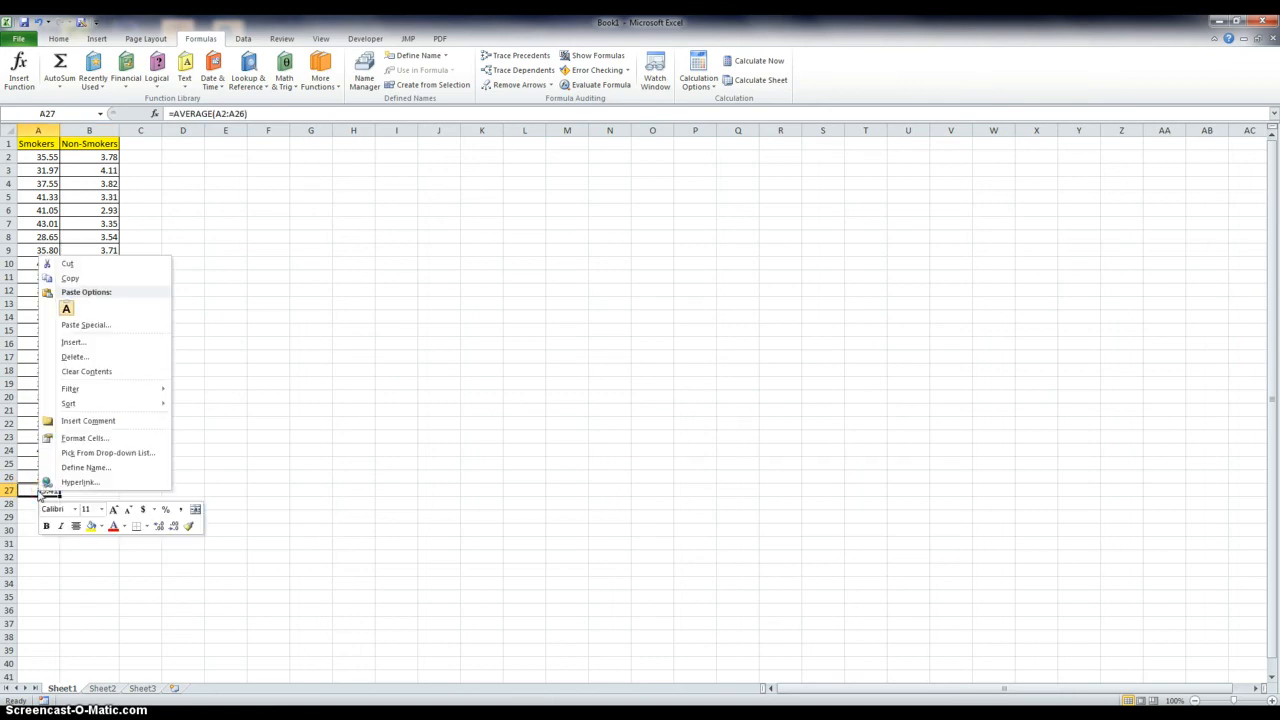
click(70, 278)
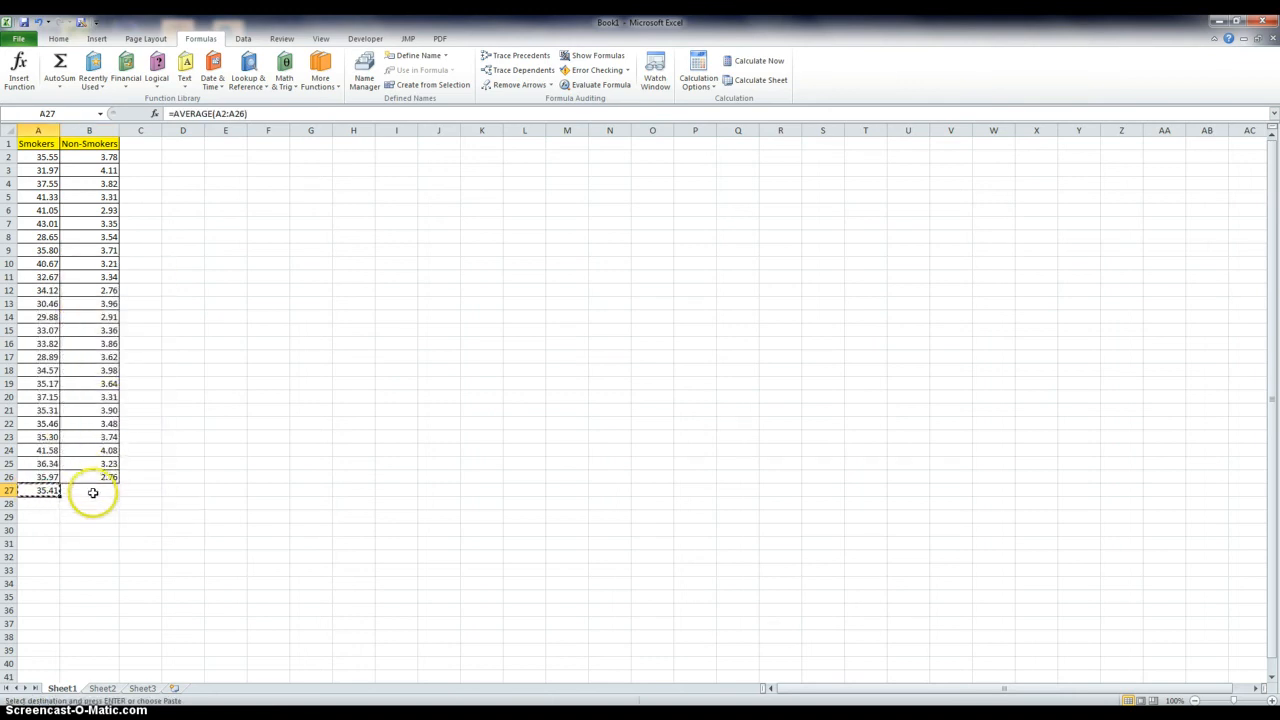
click(92, 492)
right_click(94, 491)
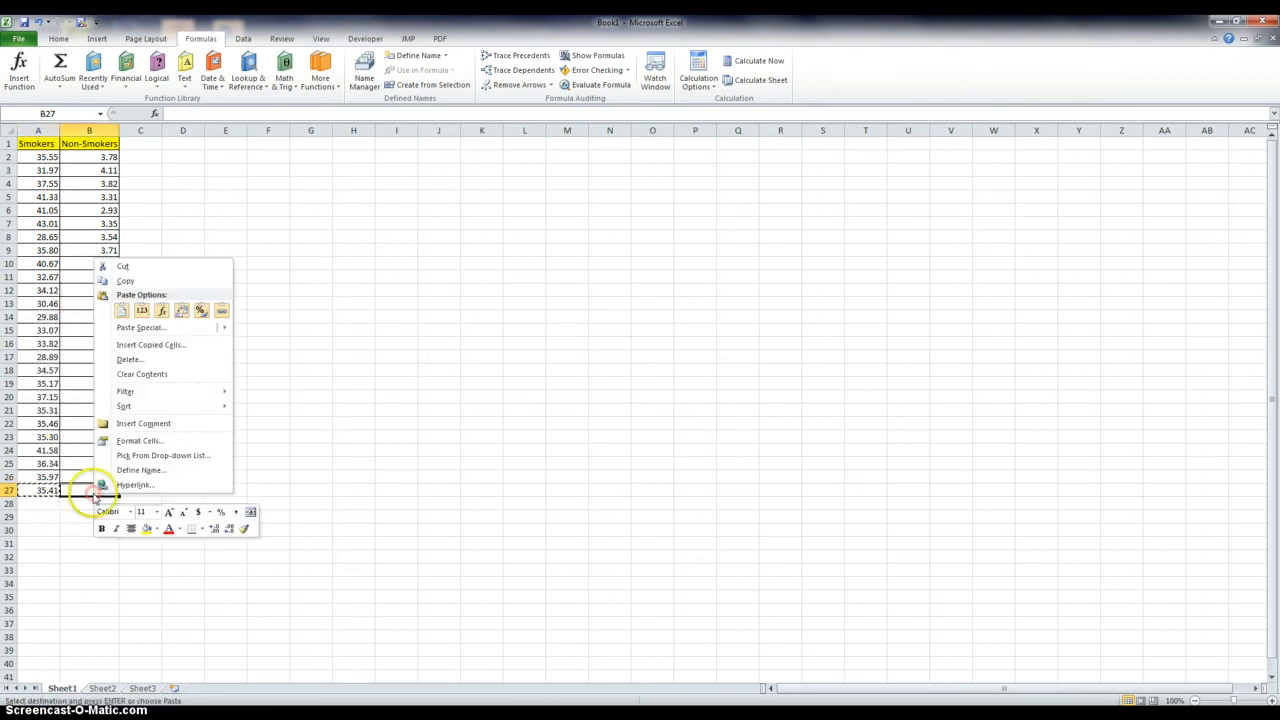
click(124, 310)
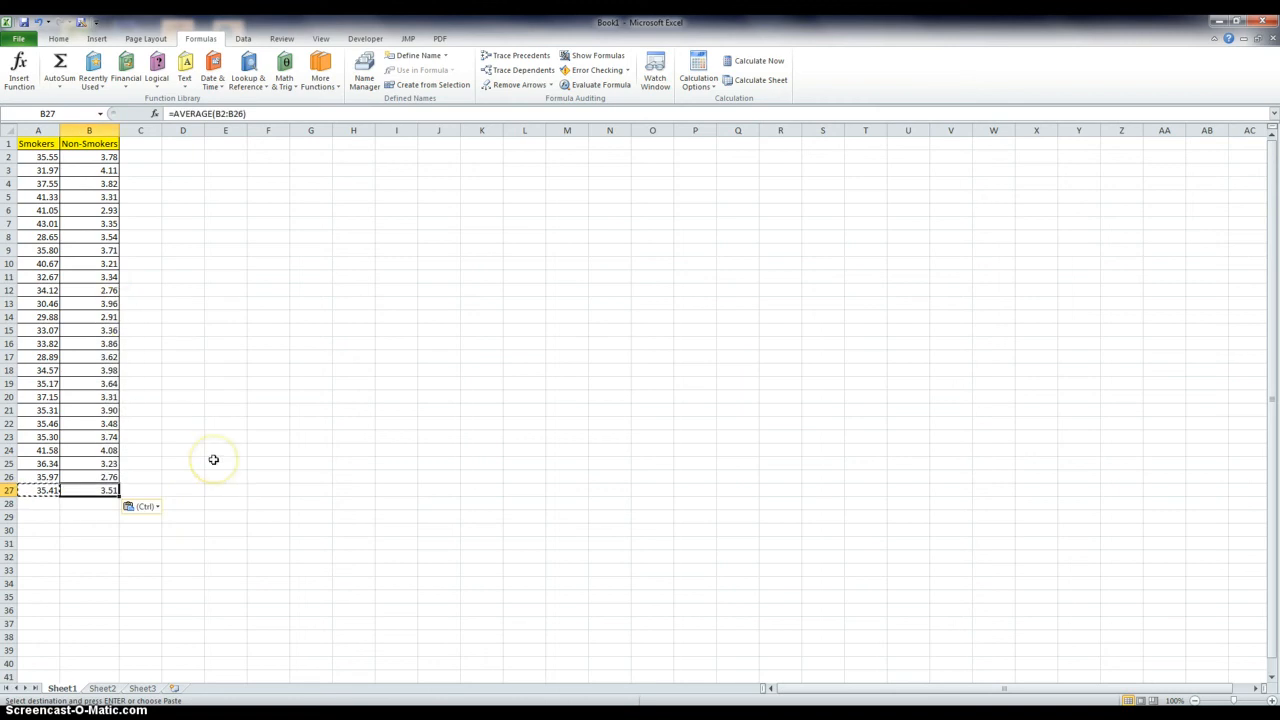
Step: Label the averages row by entering AVG in C27
click(145, 492)
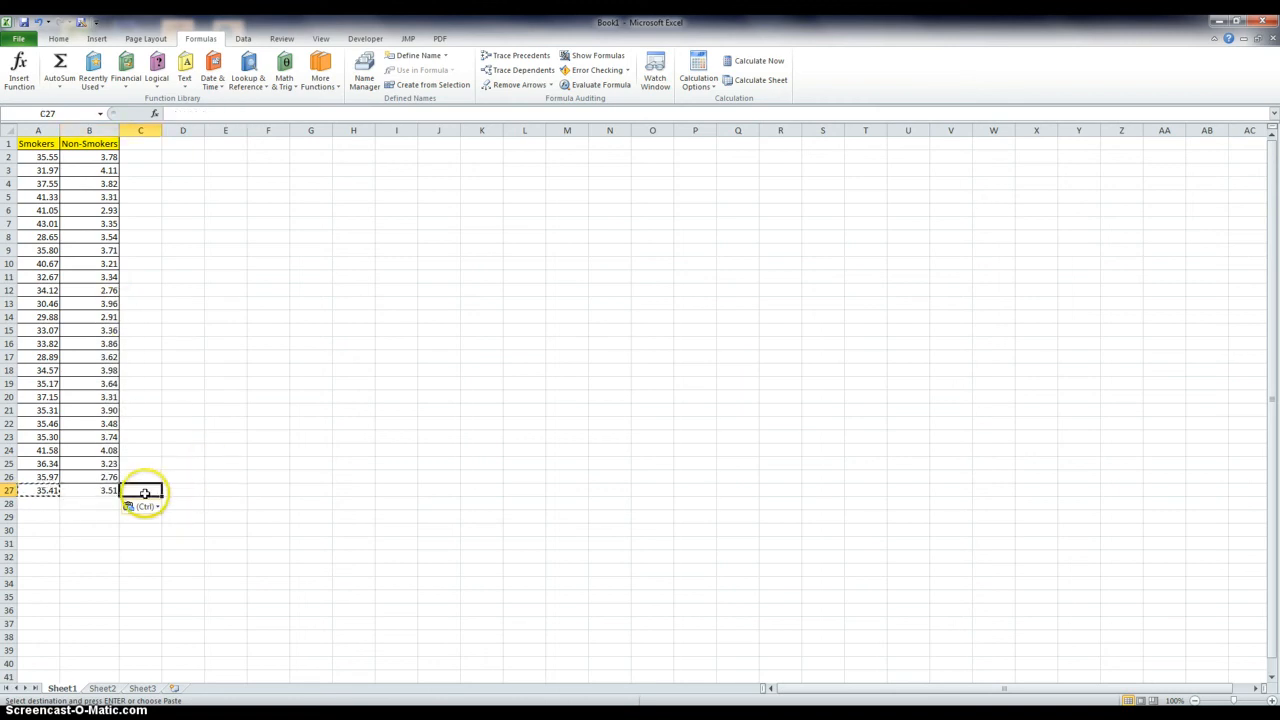
text(AVG)
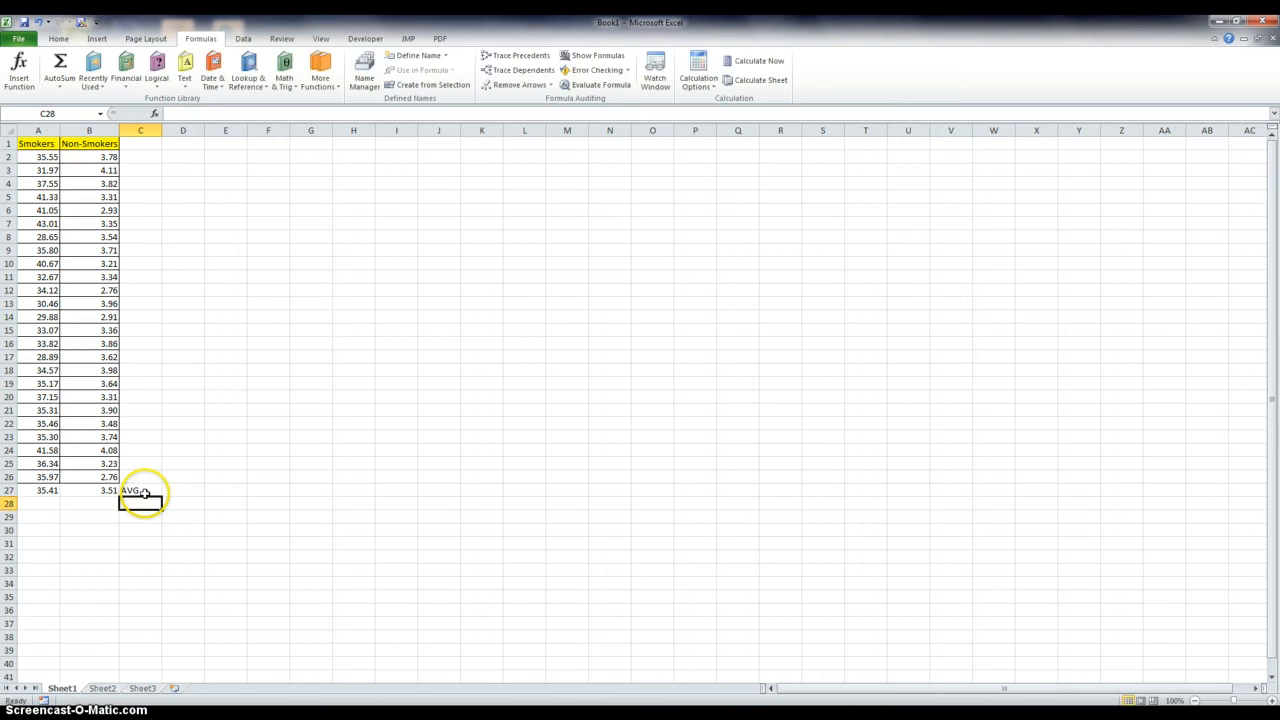
key(Return)
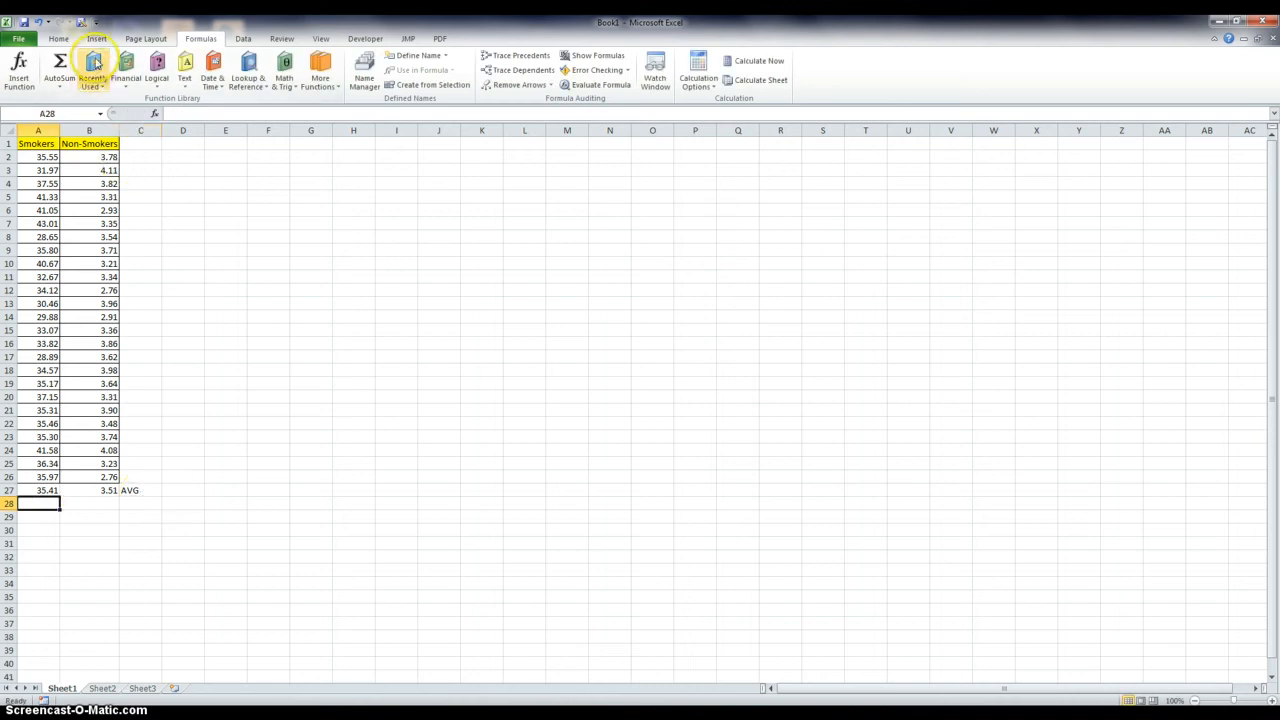
Step: Insert the STDEV function in A28 with its range set to A2:A26
click(30, 75)
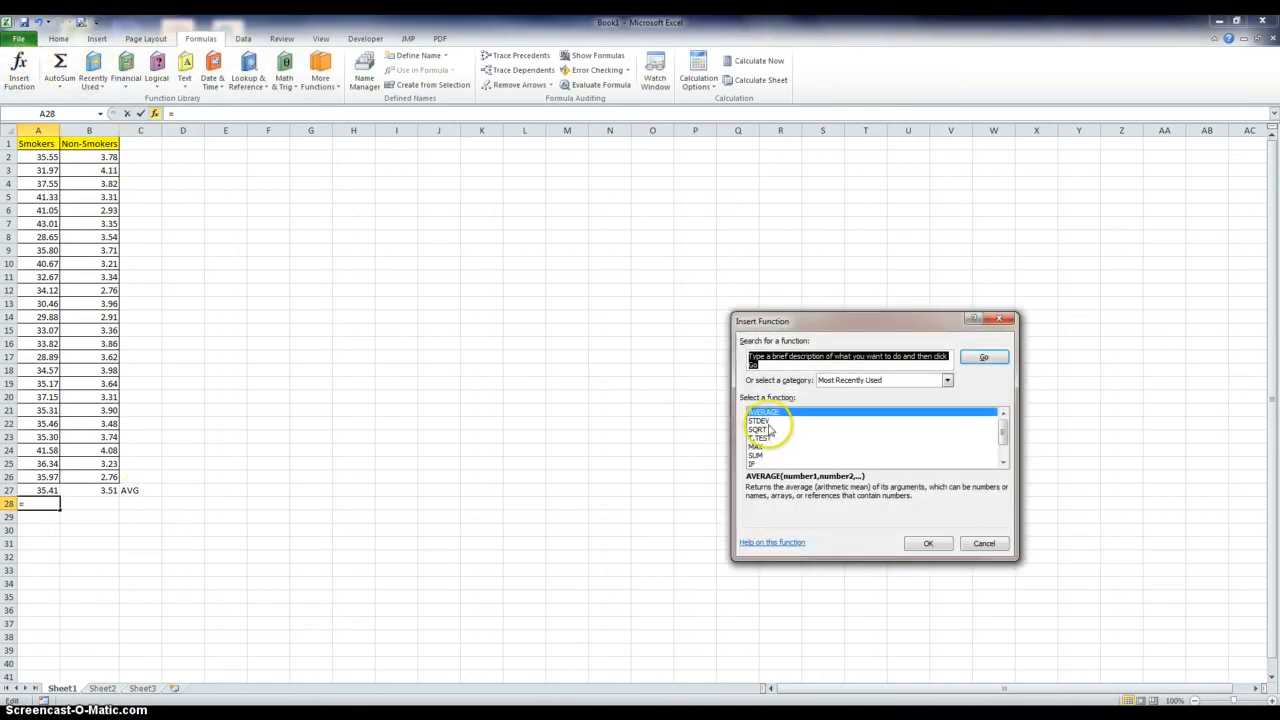
click(764, 422)
click(932, 546)
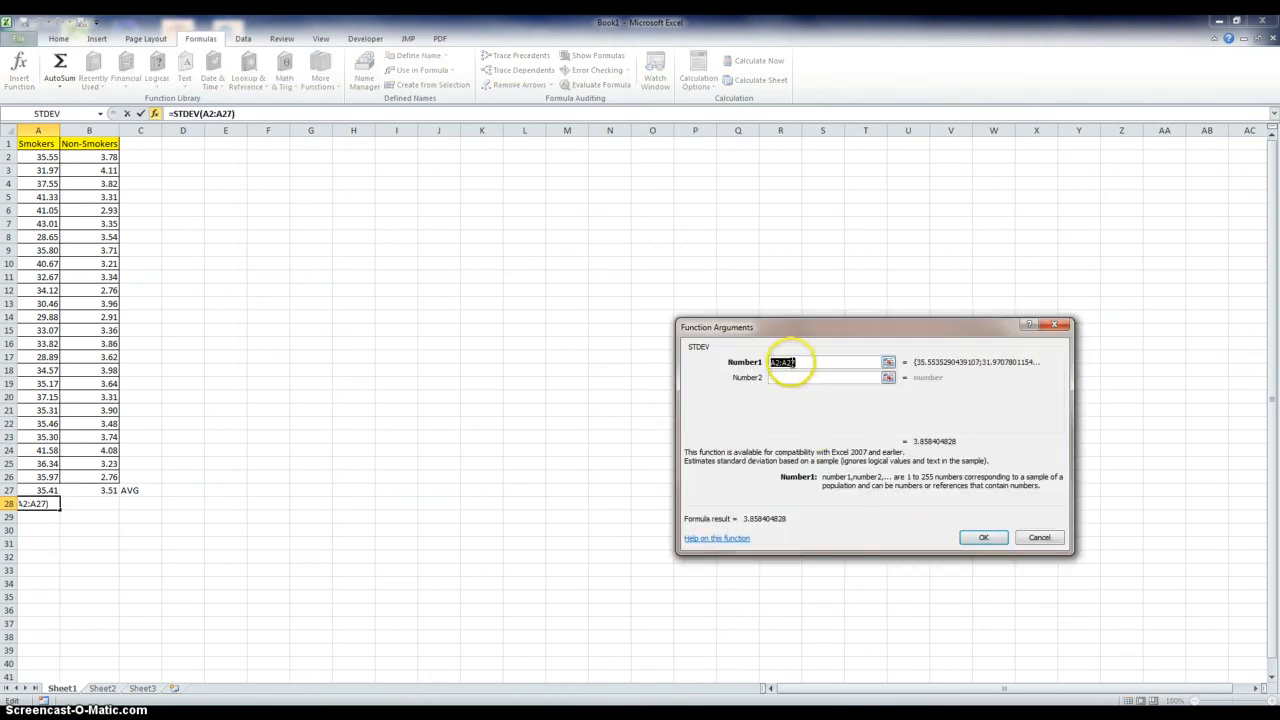
click(789, 362)
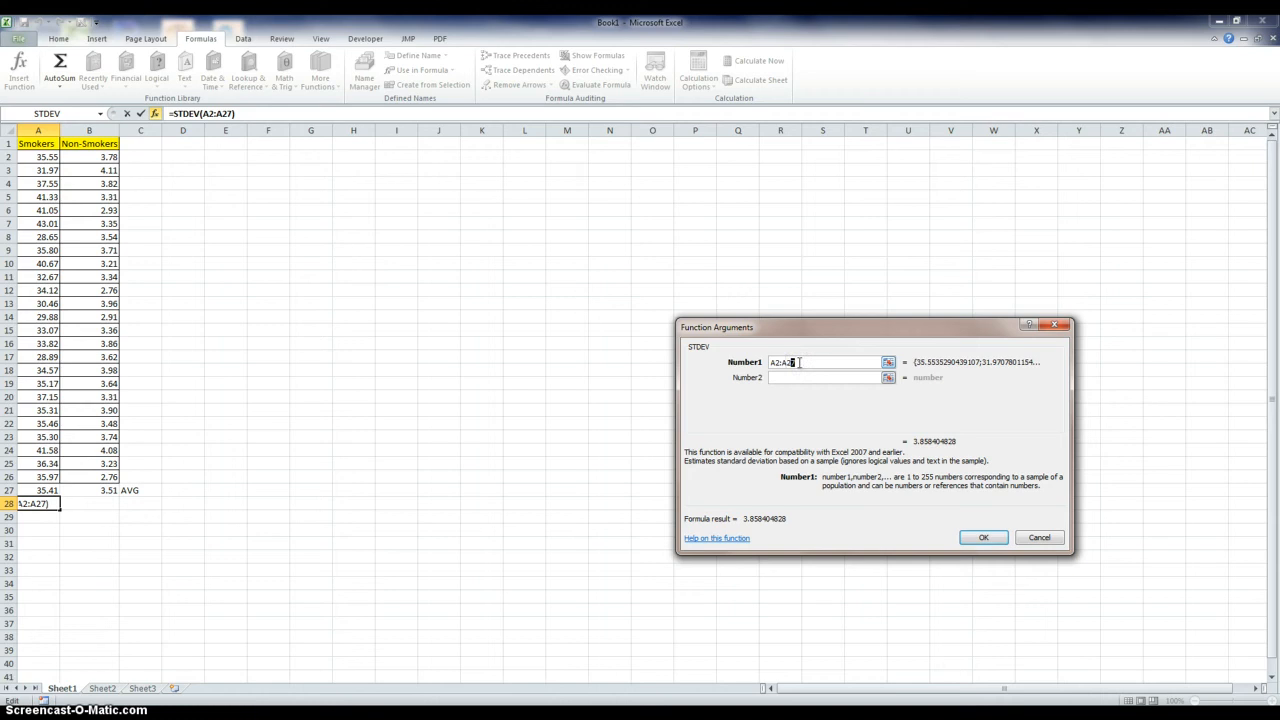
text(6)
click(983, 539)
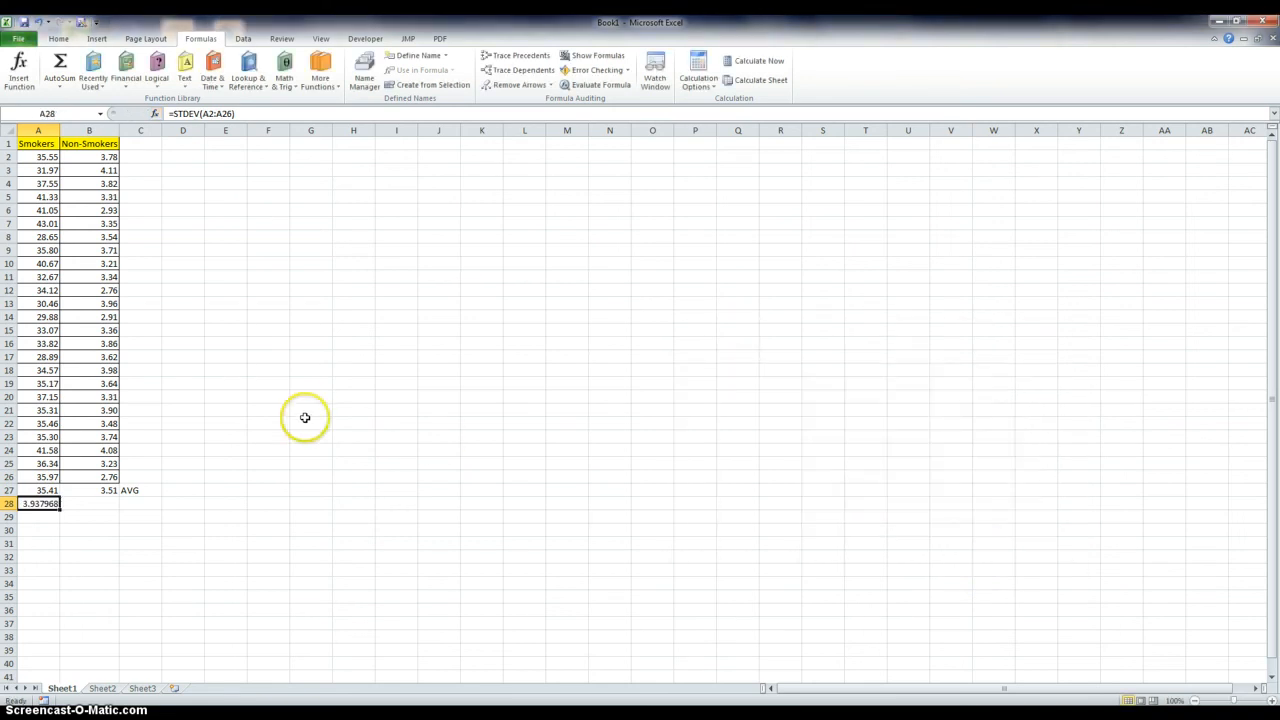
Step: Reduce the Smokers standard deviation in A28 to two decimal places
click(58, 38)
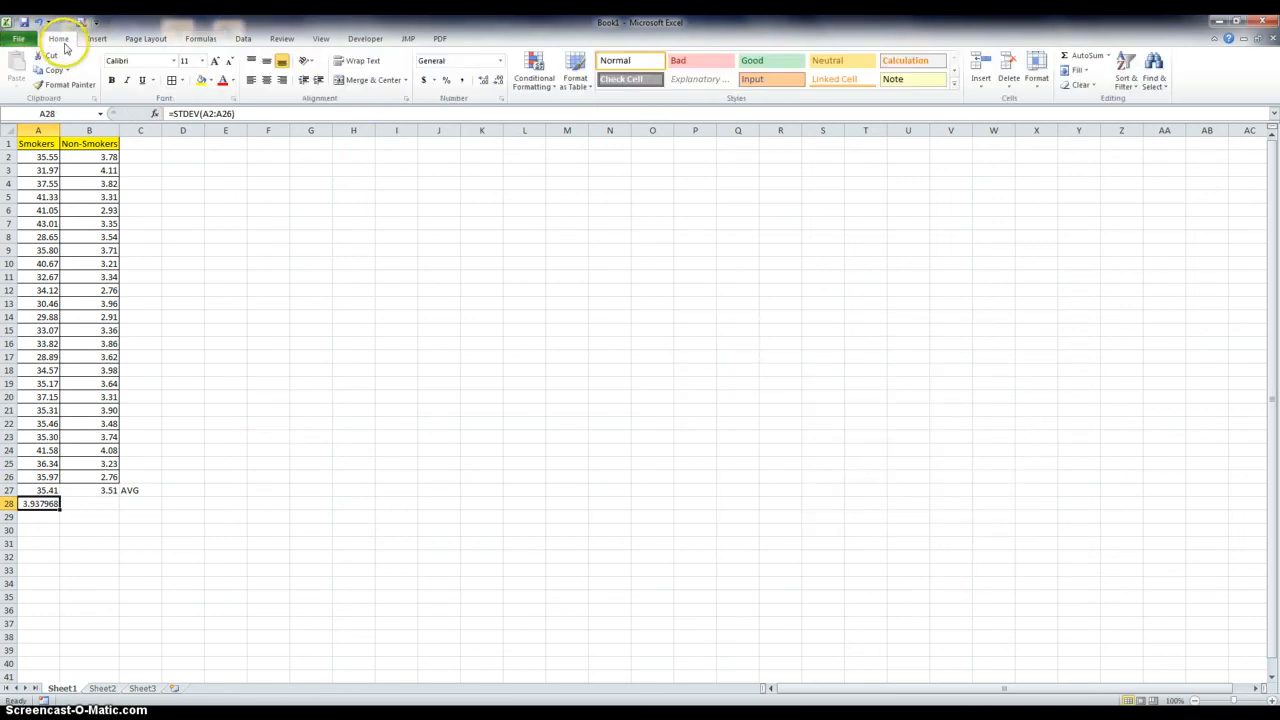
click(498, 80)
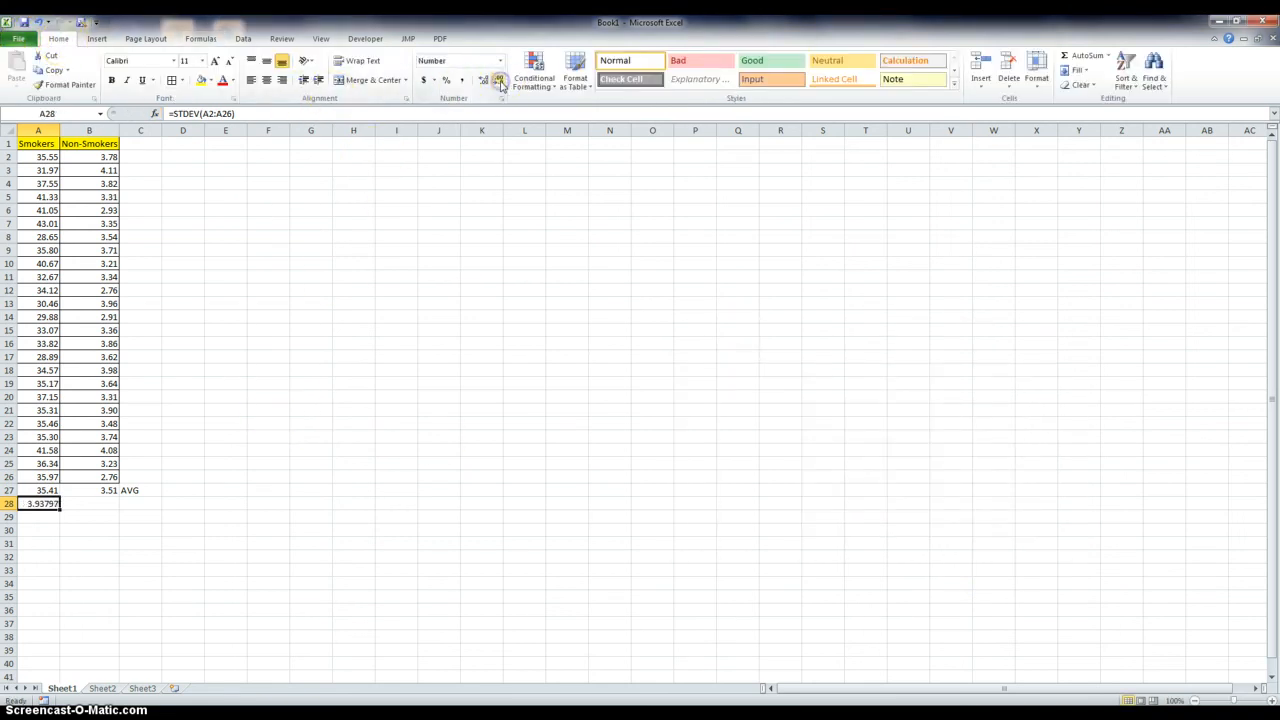
click(498, 80)
click(499, 81)
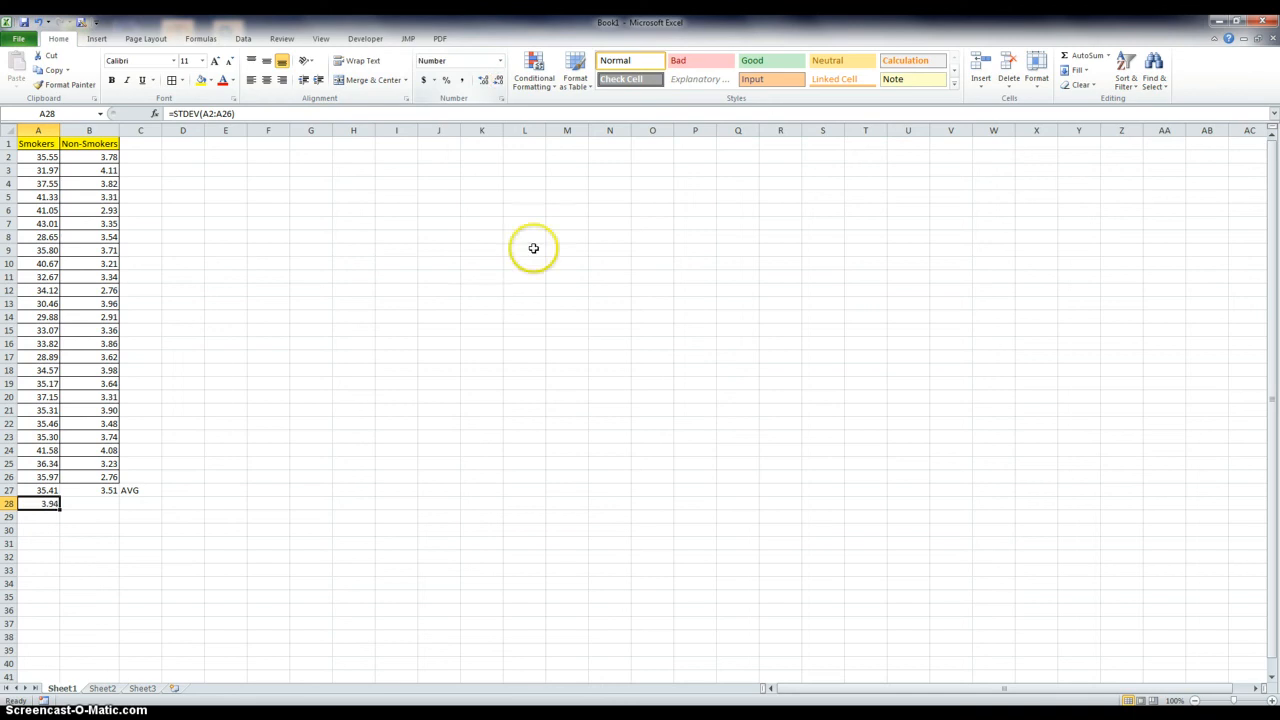
Step: Copy the standard deviation formula from A28 into B28 for the Non-Smokers column
click(49, 70)
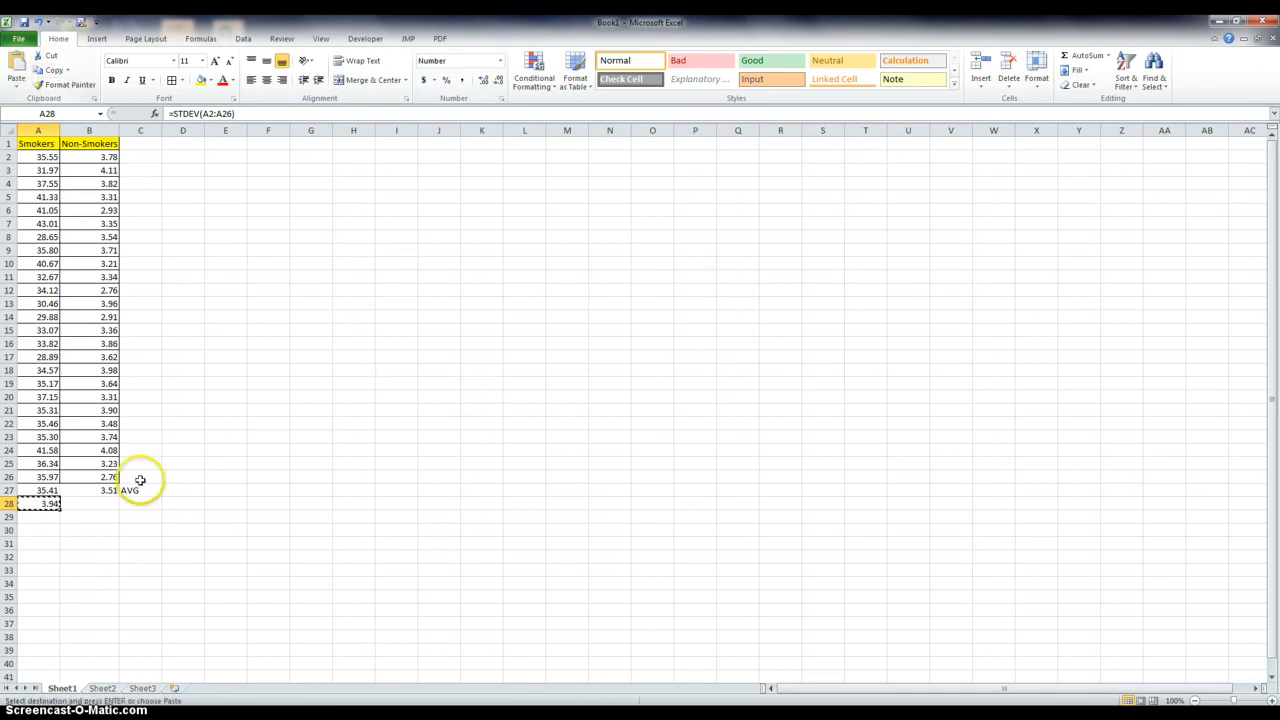
click(99, 505)
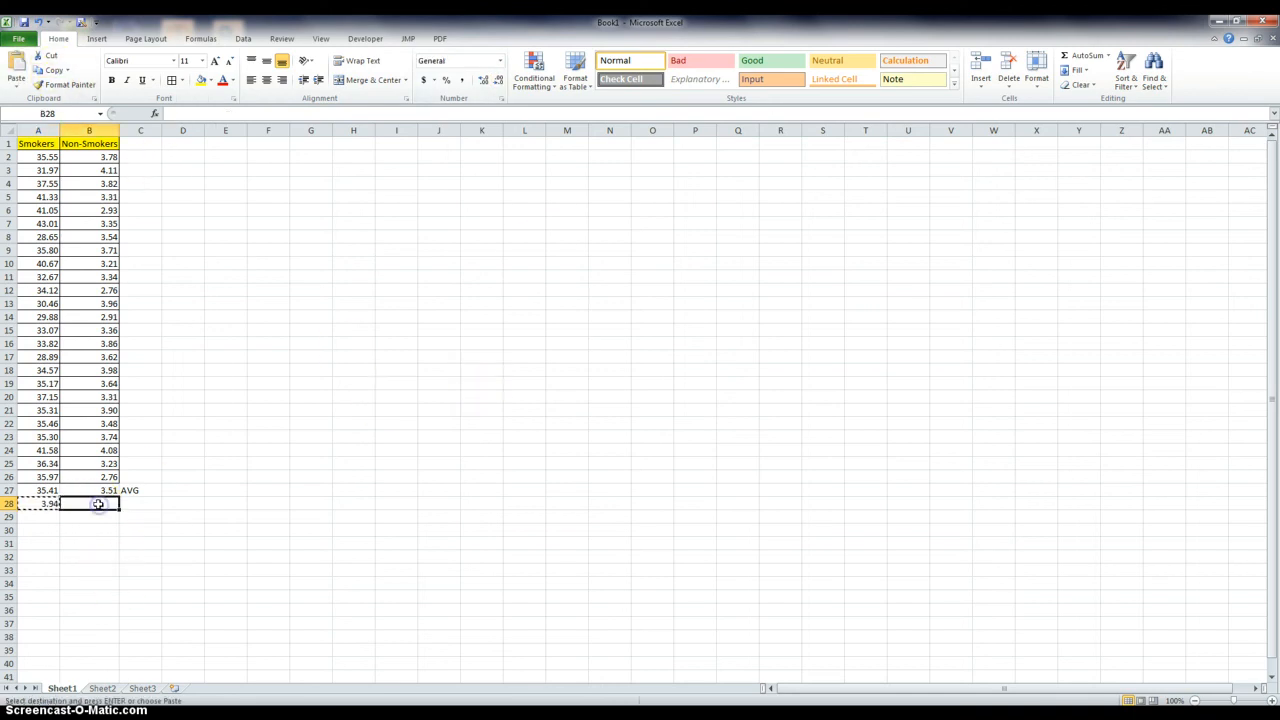
click(18, 66)
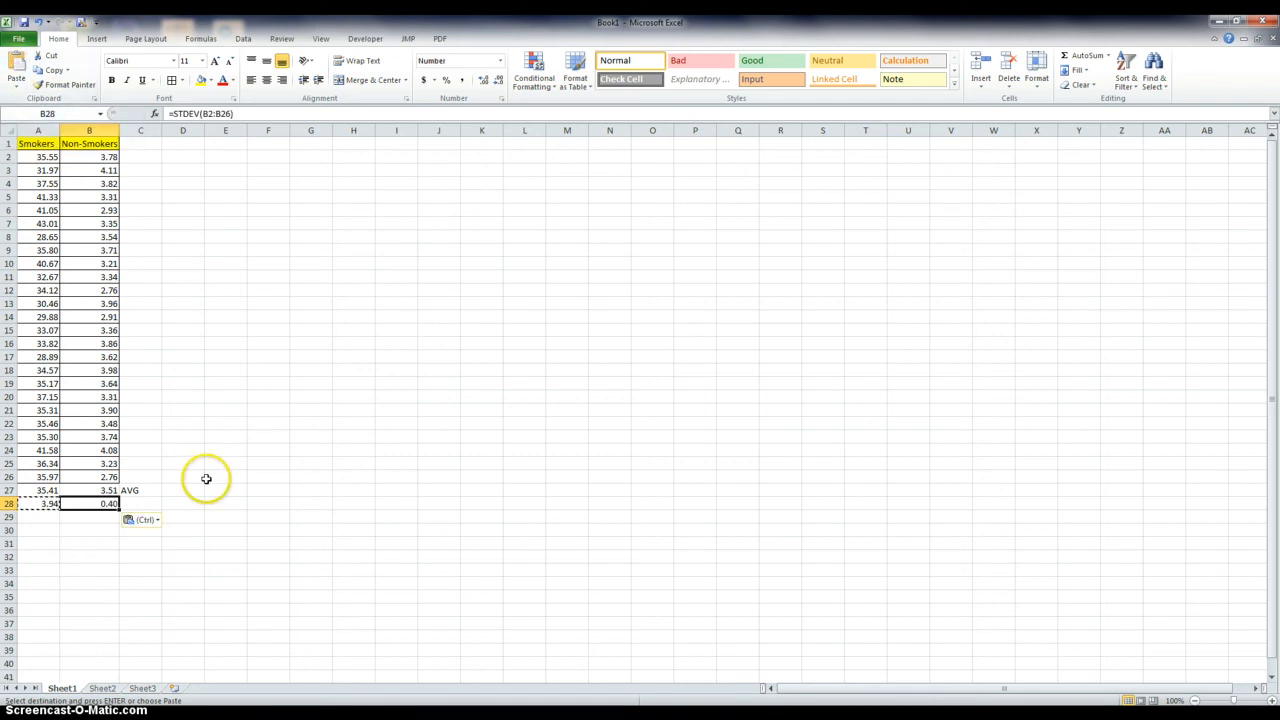
Step: Label the standard deviation row by entering SD in C28
click(151, 504)
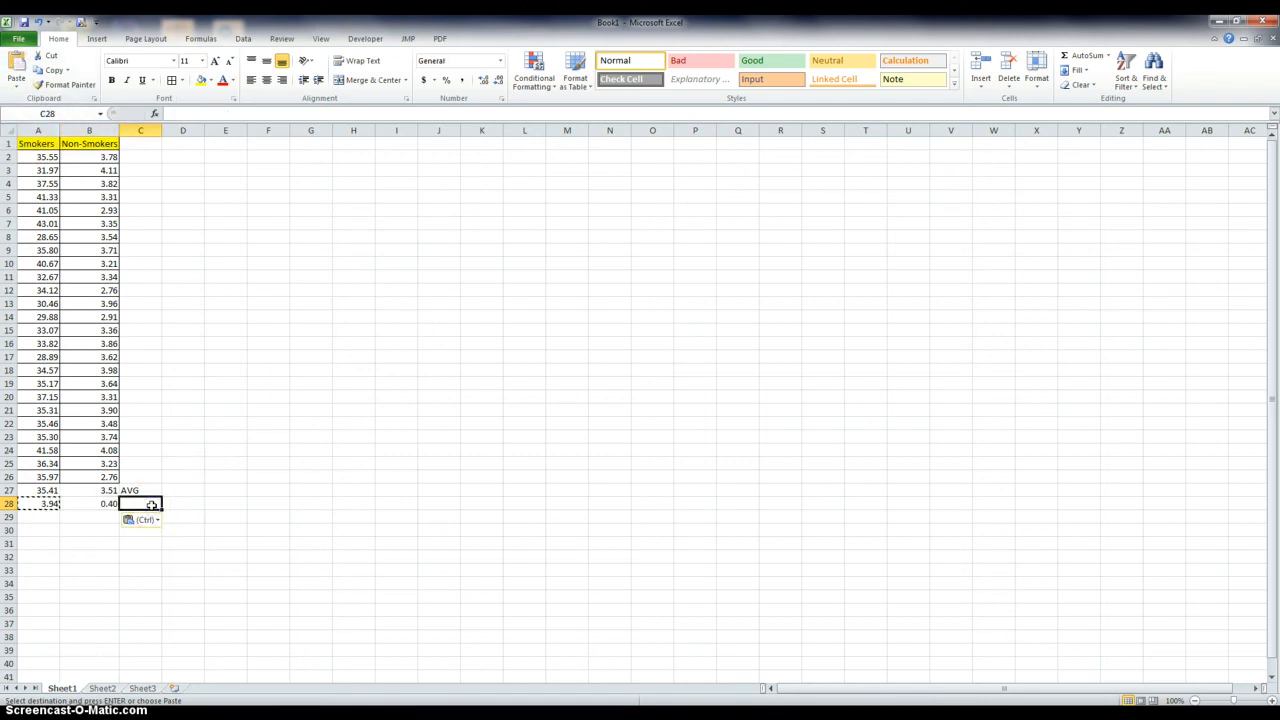
text(SD)
key(Return)
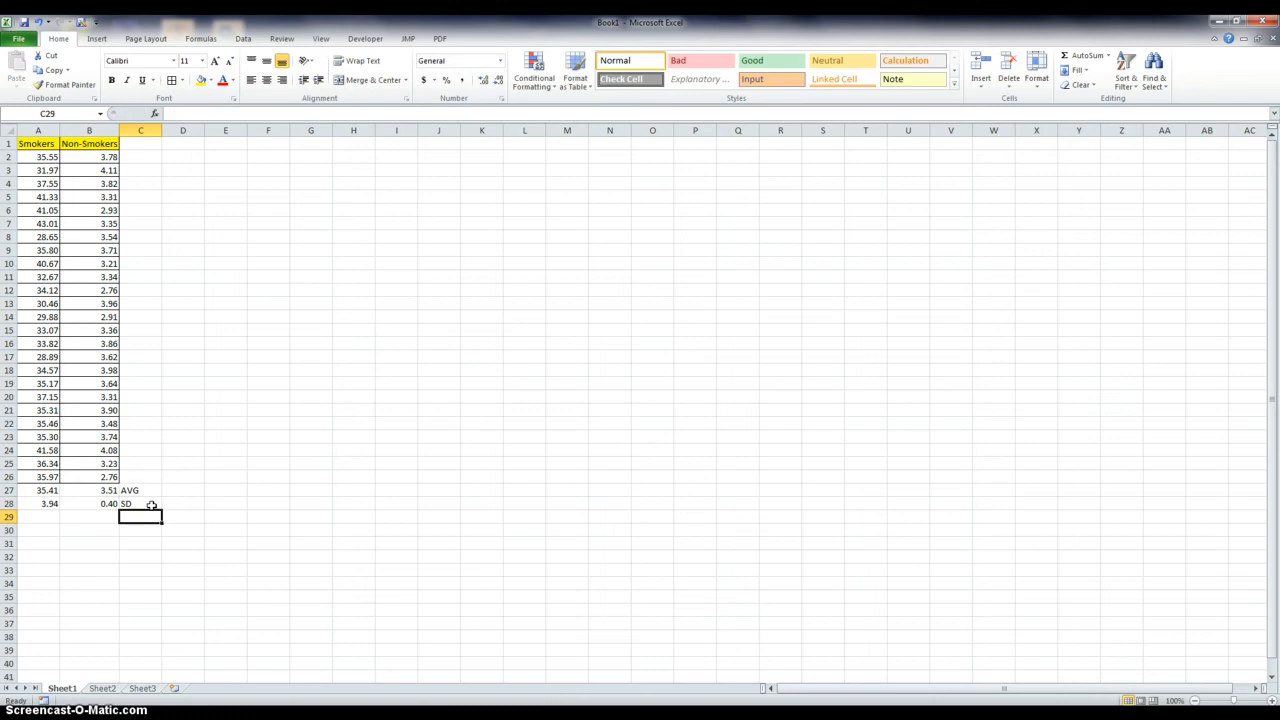
key(Left)
key(Left)
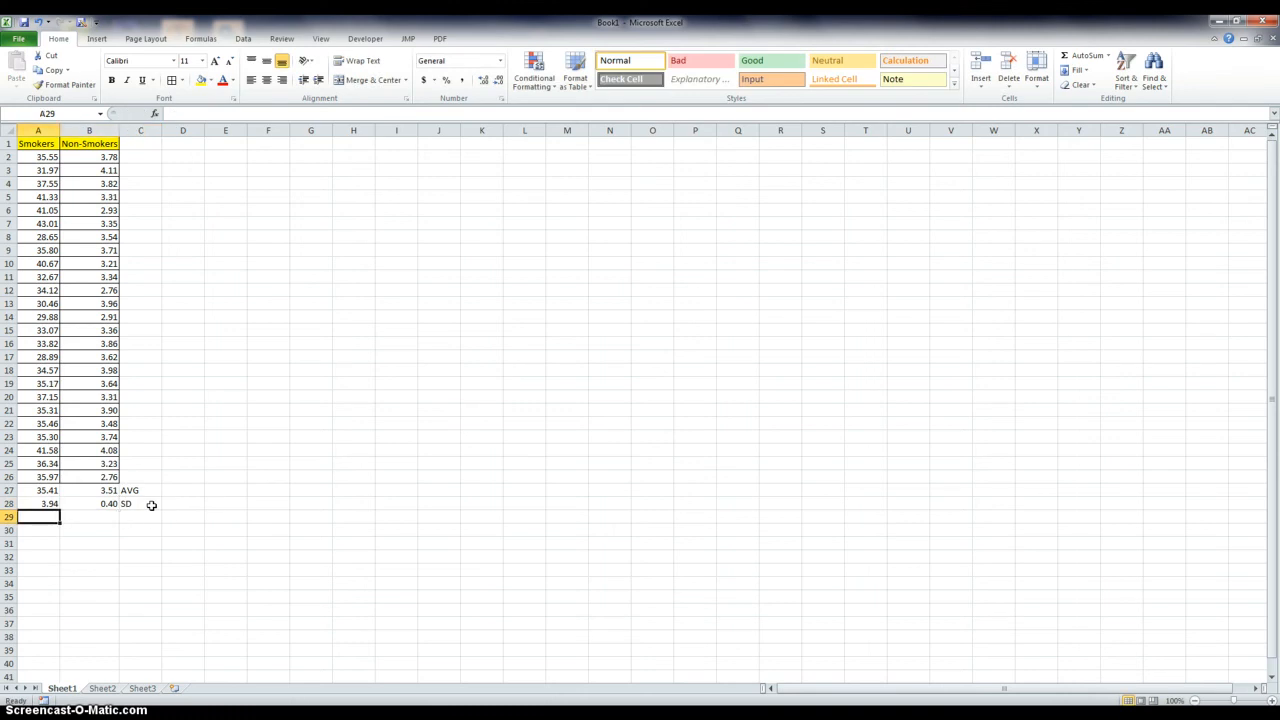
Step: Enter the row labels SEM in C29 and COUNT in C30
click(146, 515)
text(S)
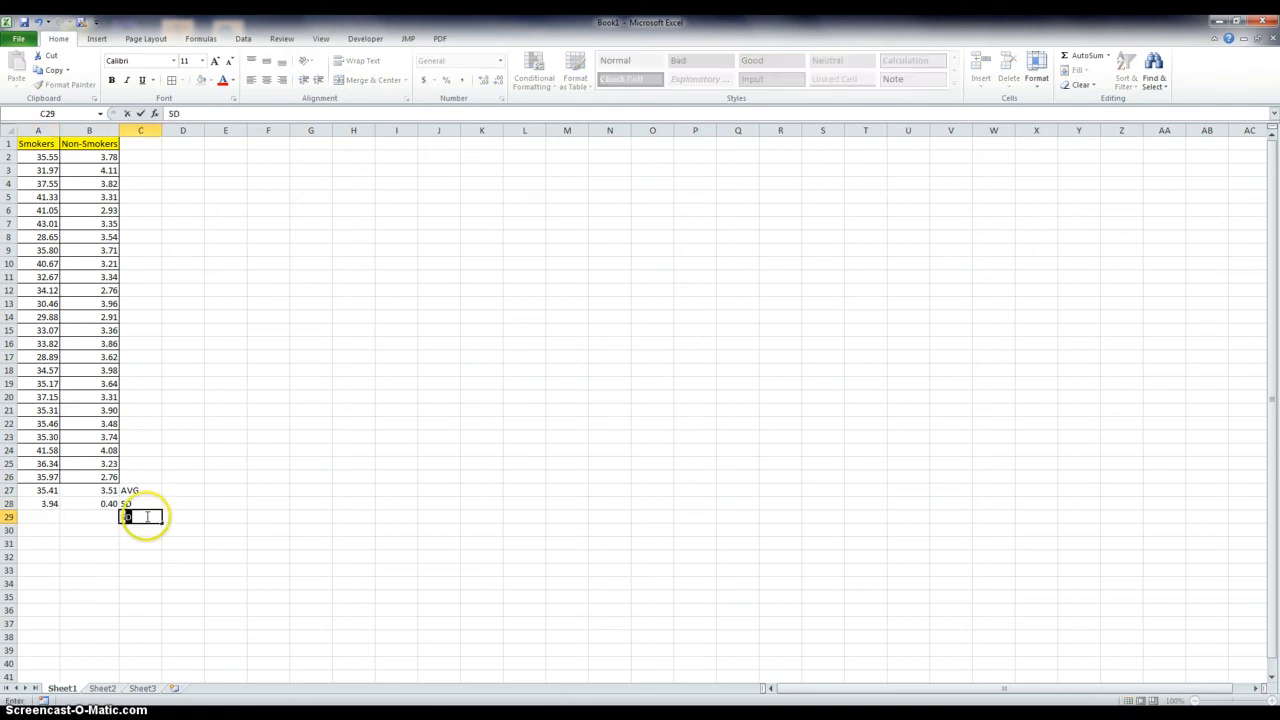
text(EM)
key(Left)
key(Left)
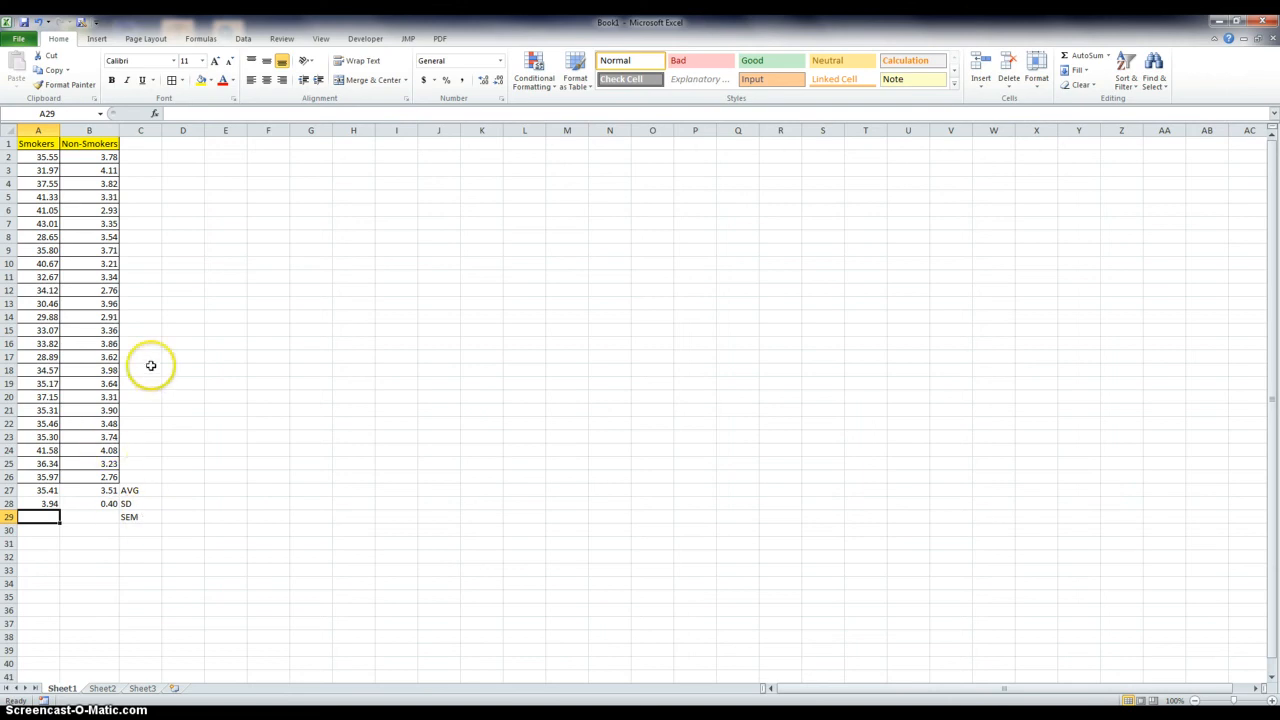
click(140, 528)
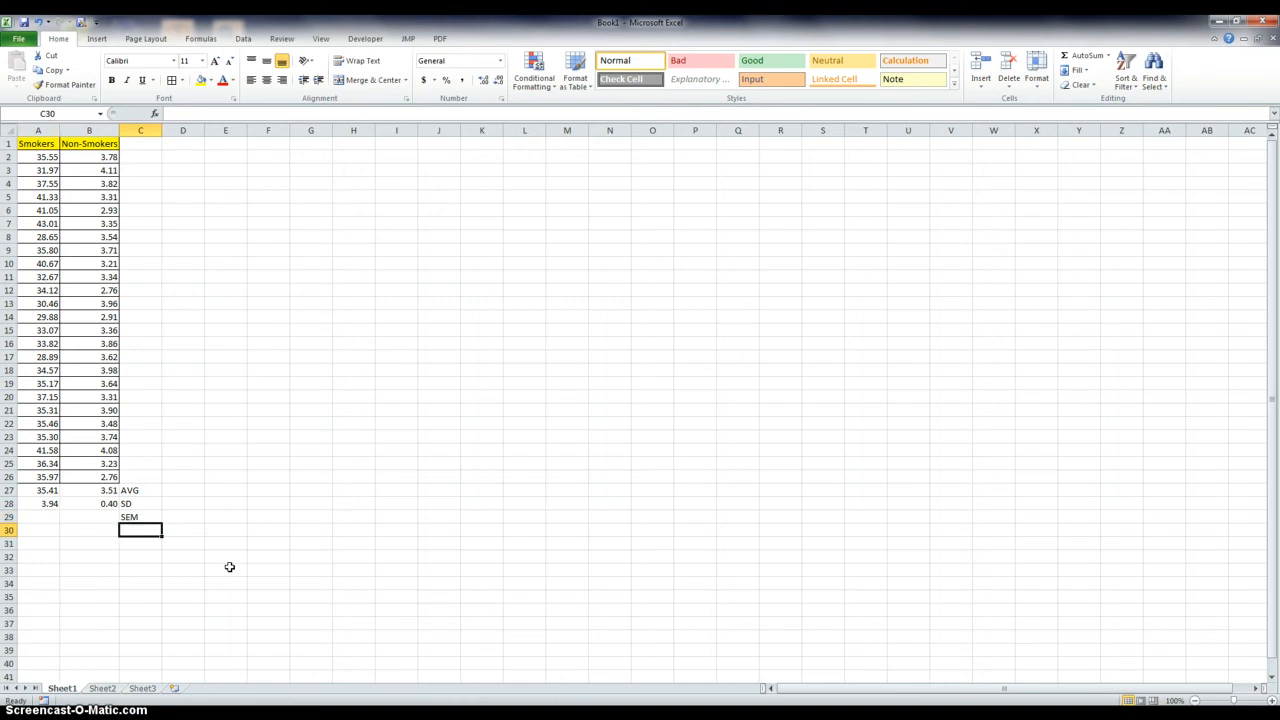
text(Co)
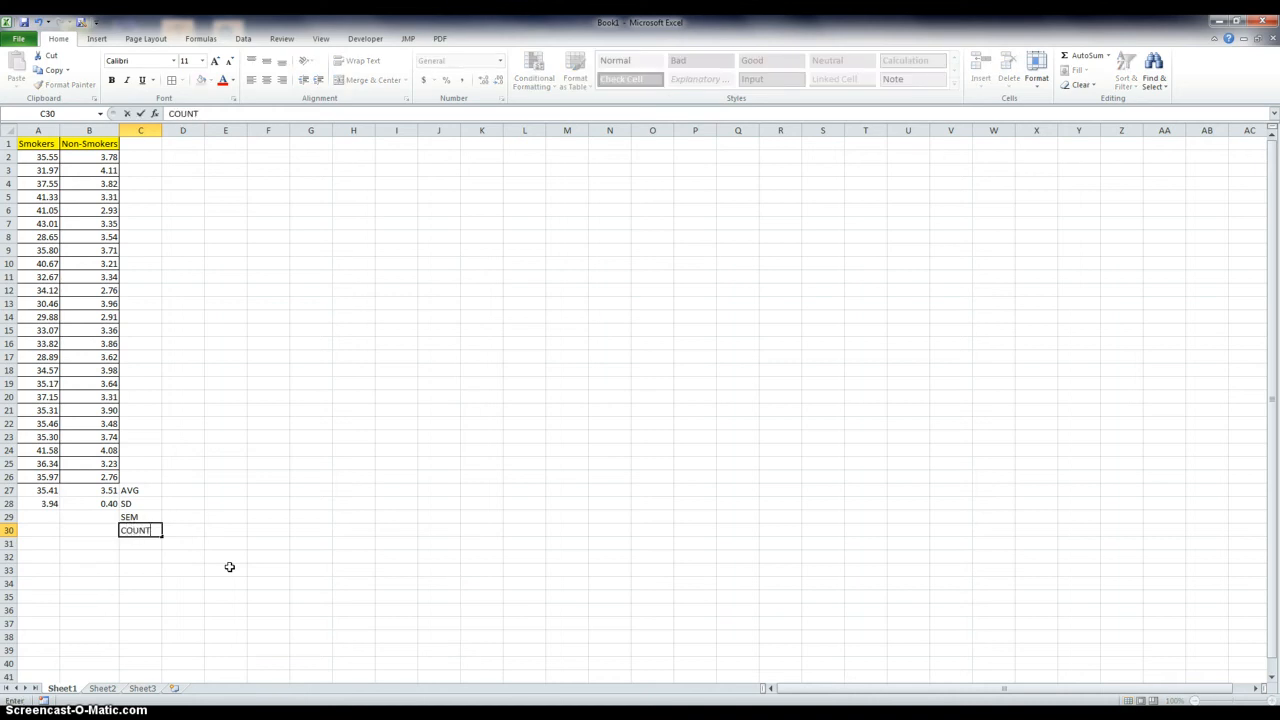
Step: Insert a COUNT function in A30 that counts the Smokers values in the range A2:A26
click(36, 531)
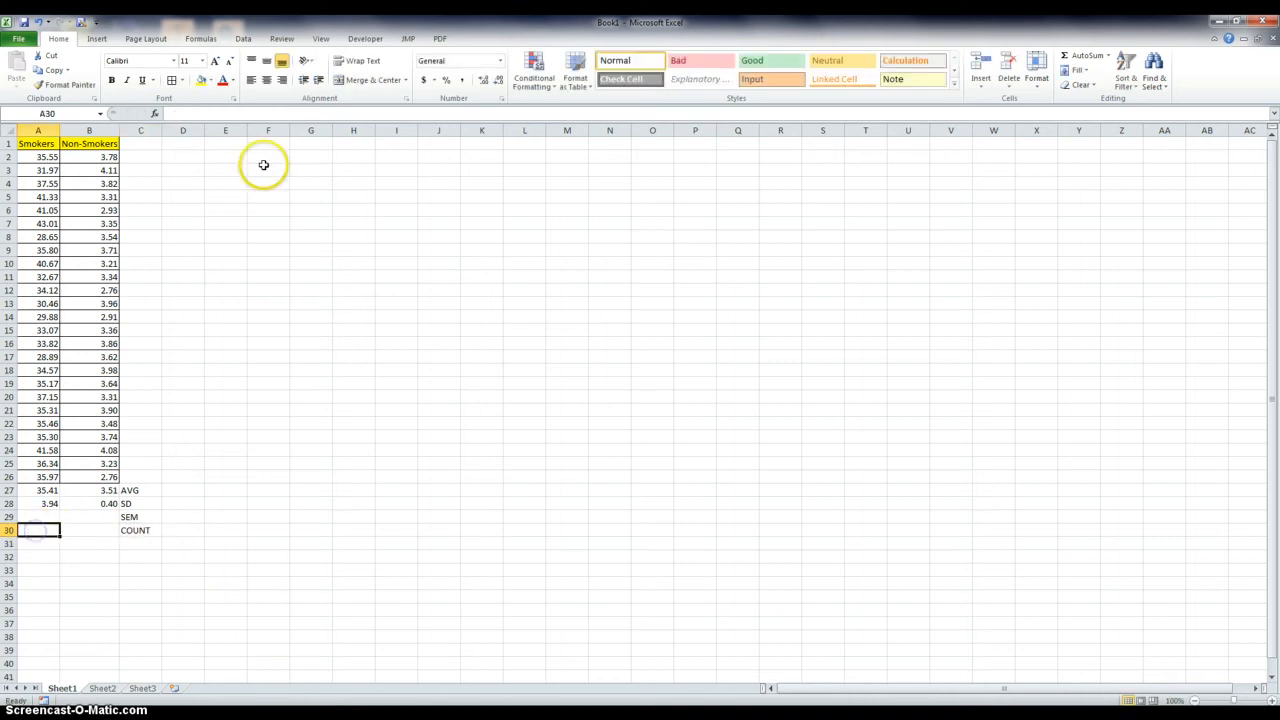
click(200, 39)
click(19, 68)
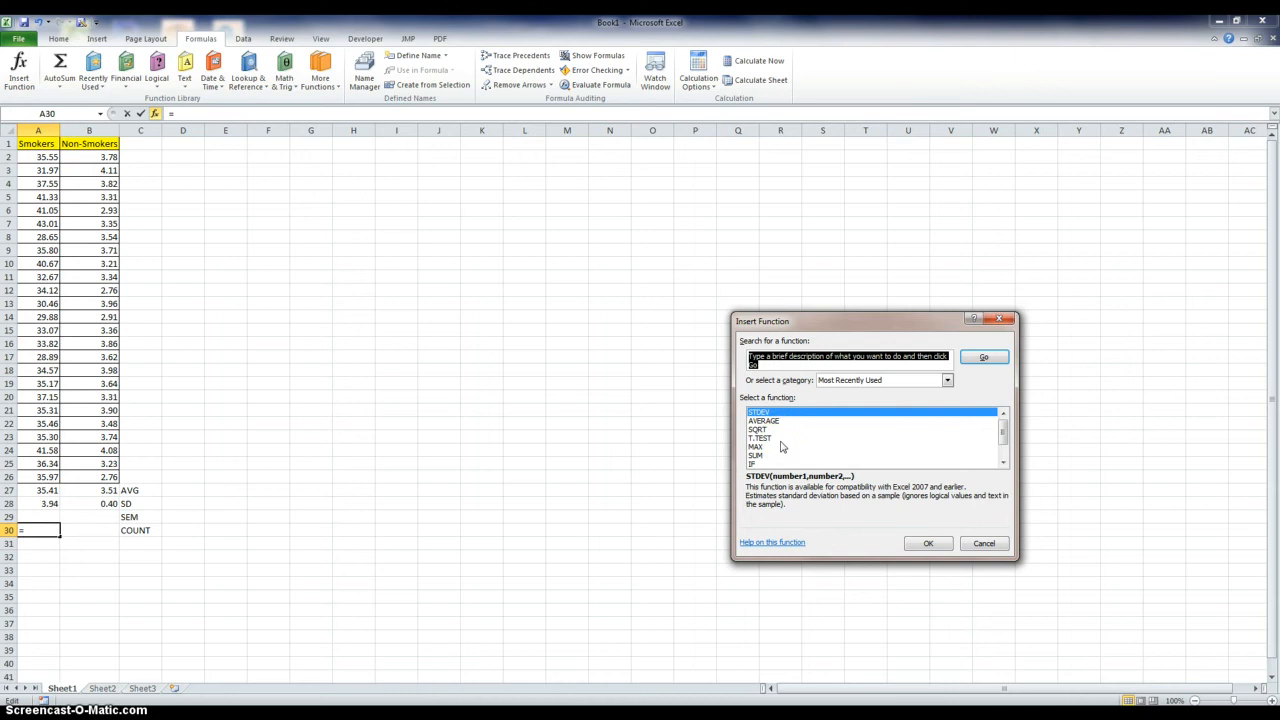
text(count)
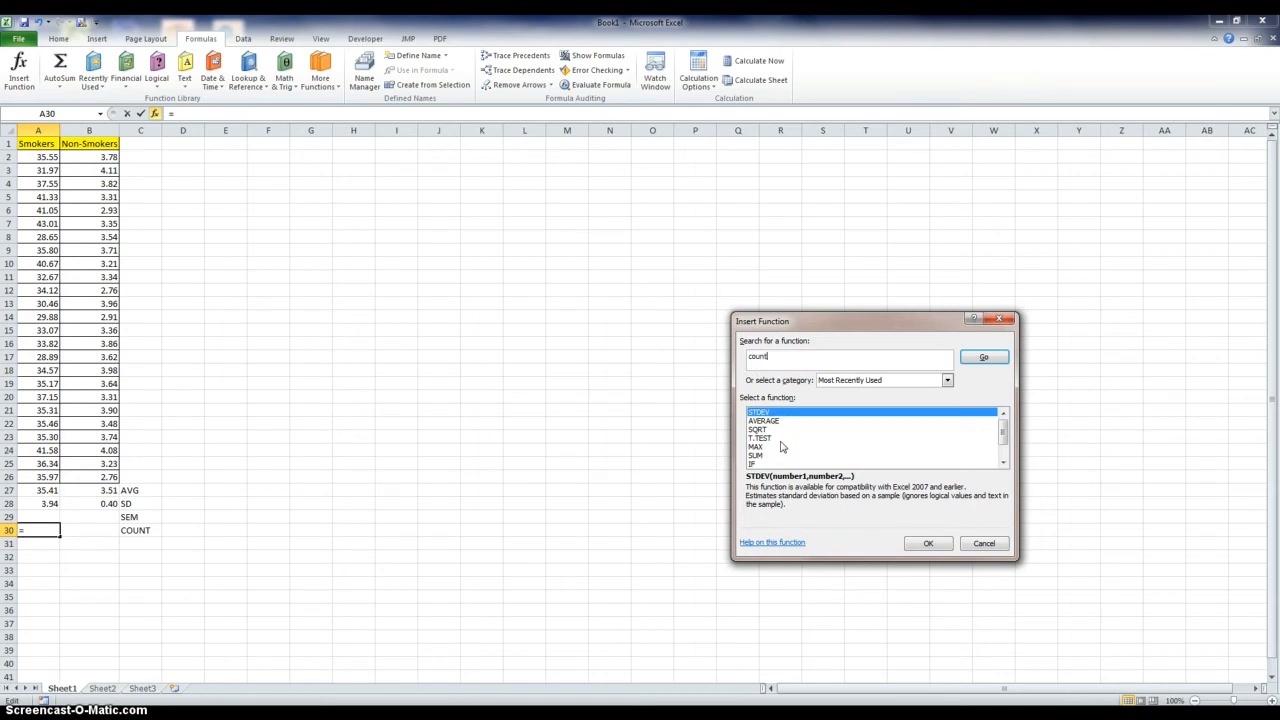
key(Return)
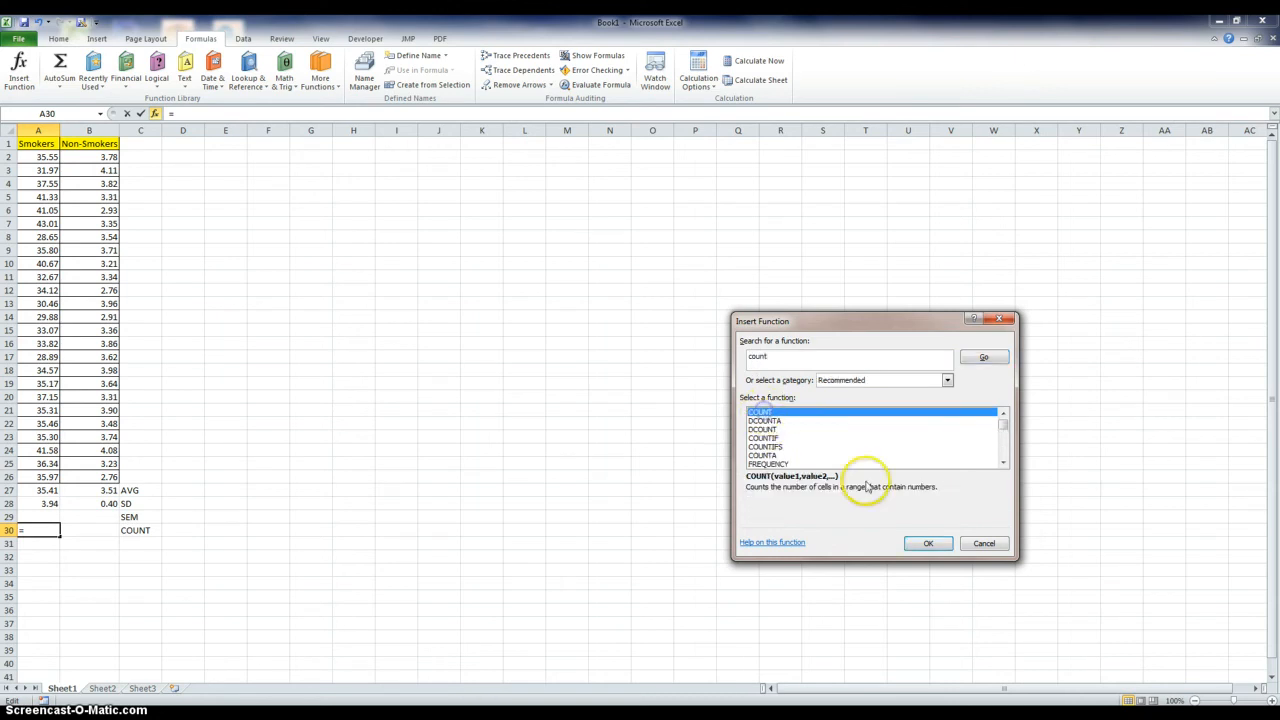
click(930, 543)
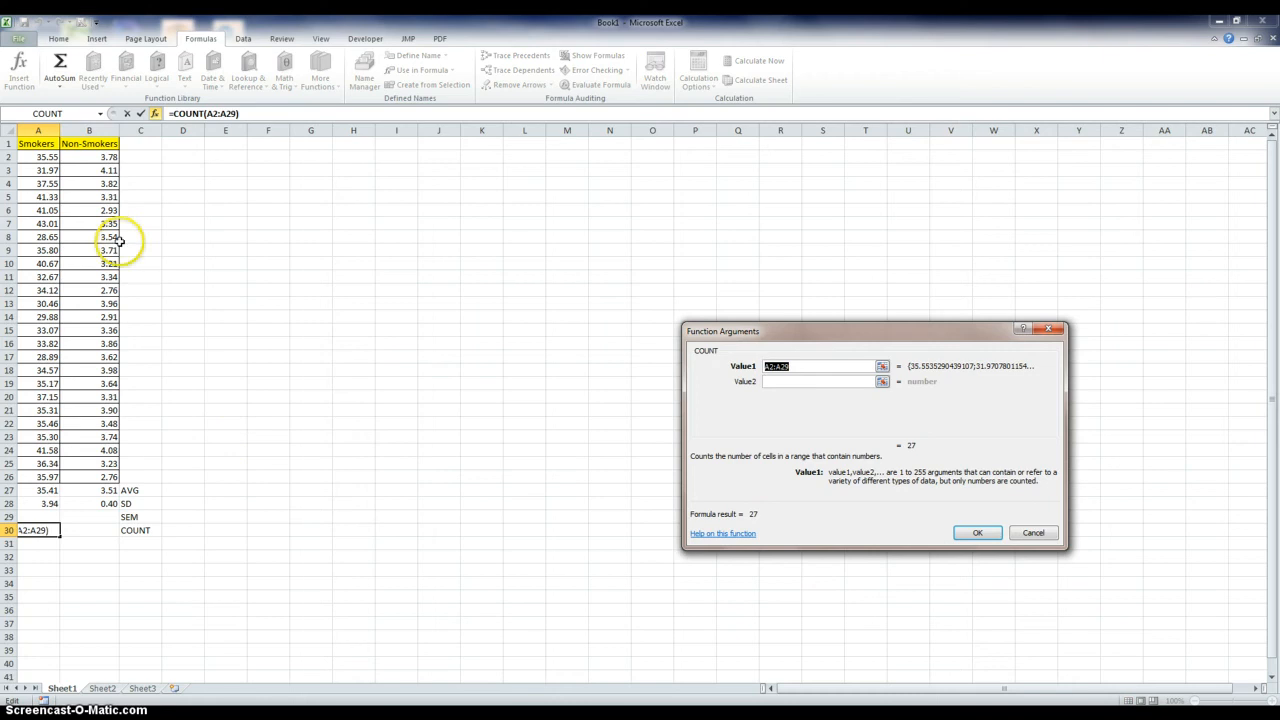
click(789, 367)
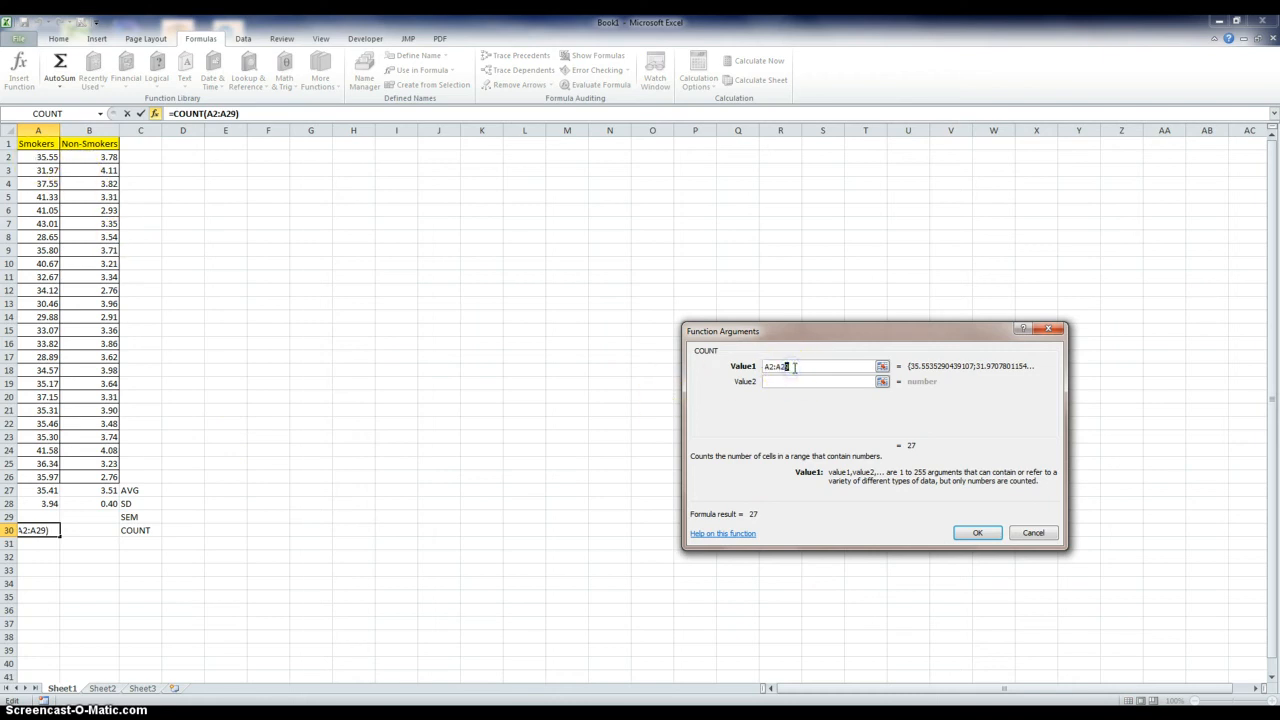
text(6)
key(Return)
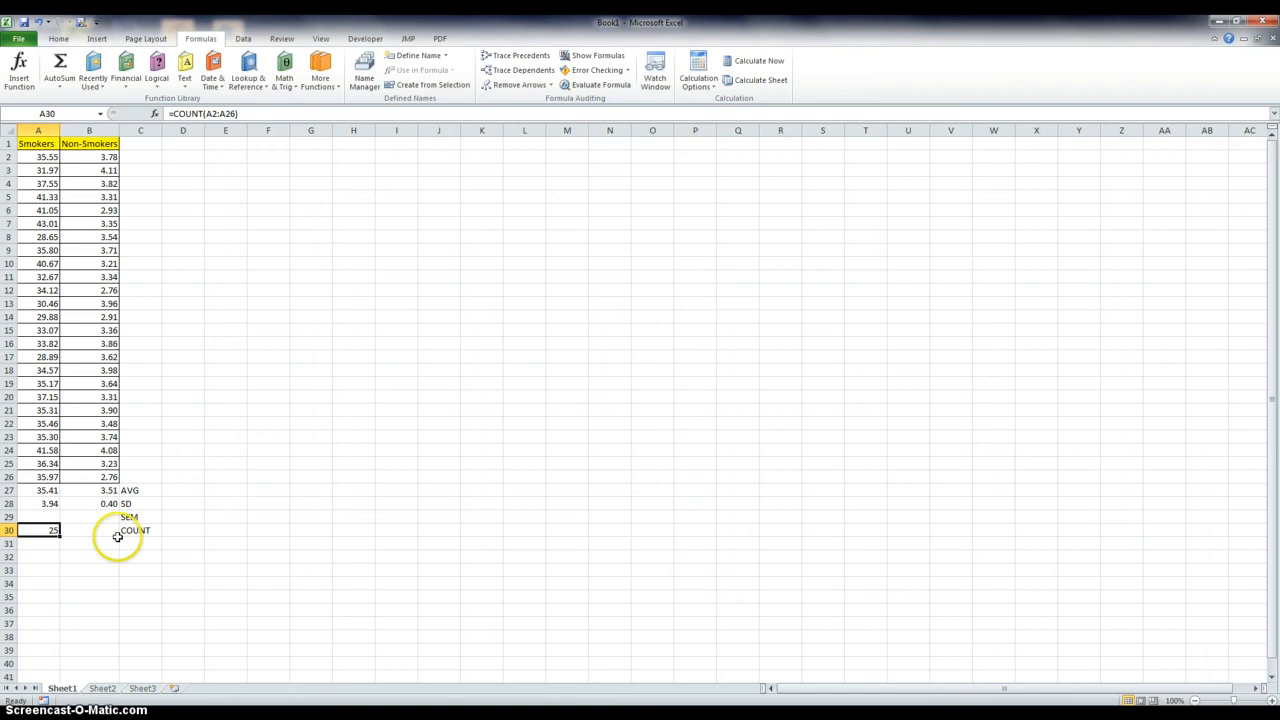
Step: Copy the count formula from A30 into B30 for the Non-Smokers column
click(58, 38)
click(55, 71)
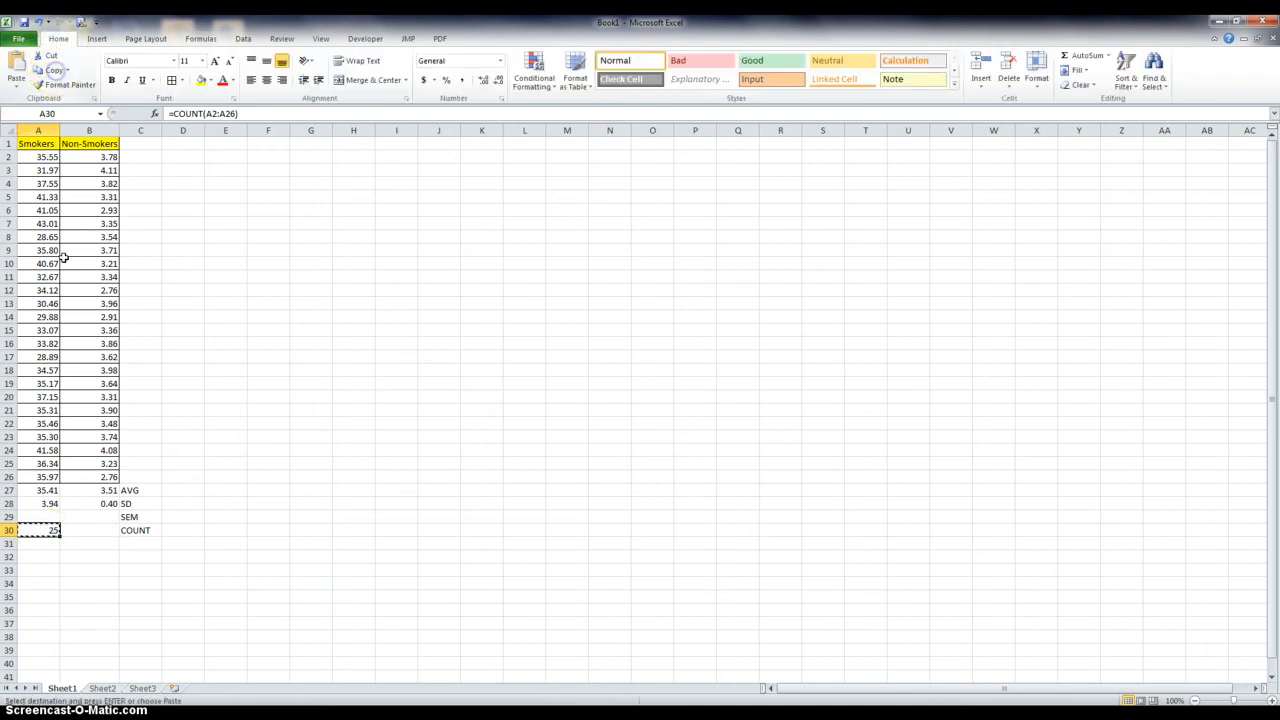
click(95, 530)
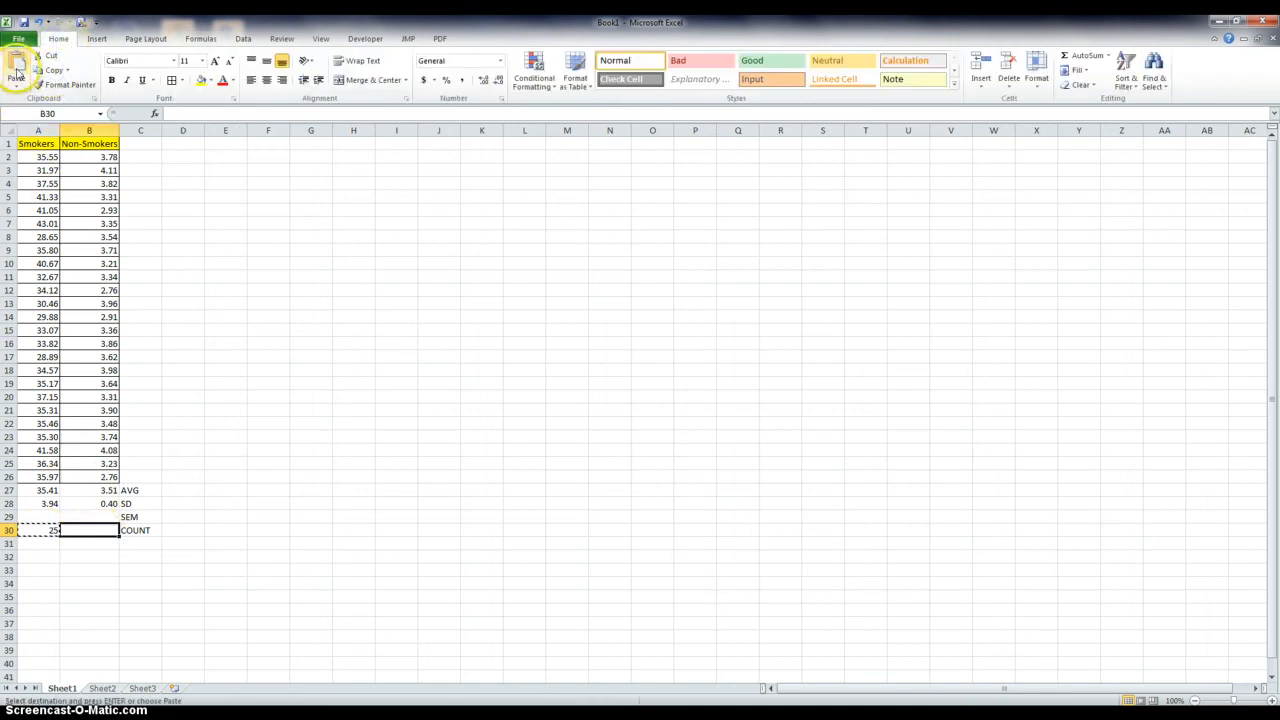
click(18, 64)
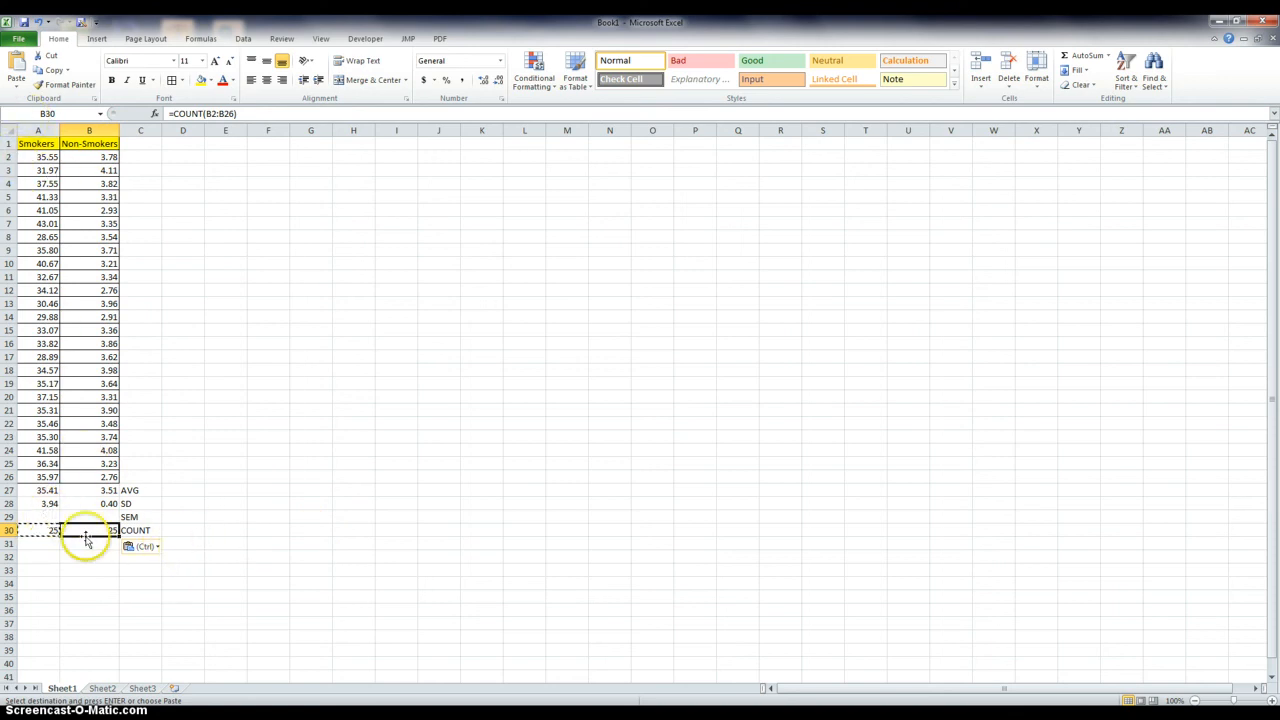
Step: Enter the SEM formula =(A28)/(sqrt(A30-1)) in A29 for the Smokers column
click(47, 515)
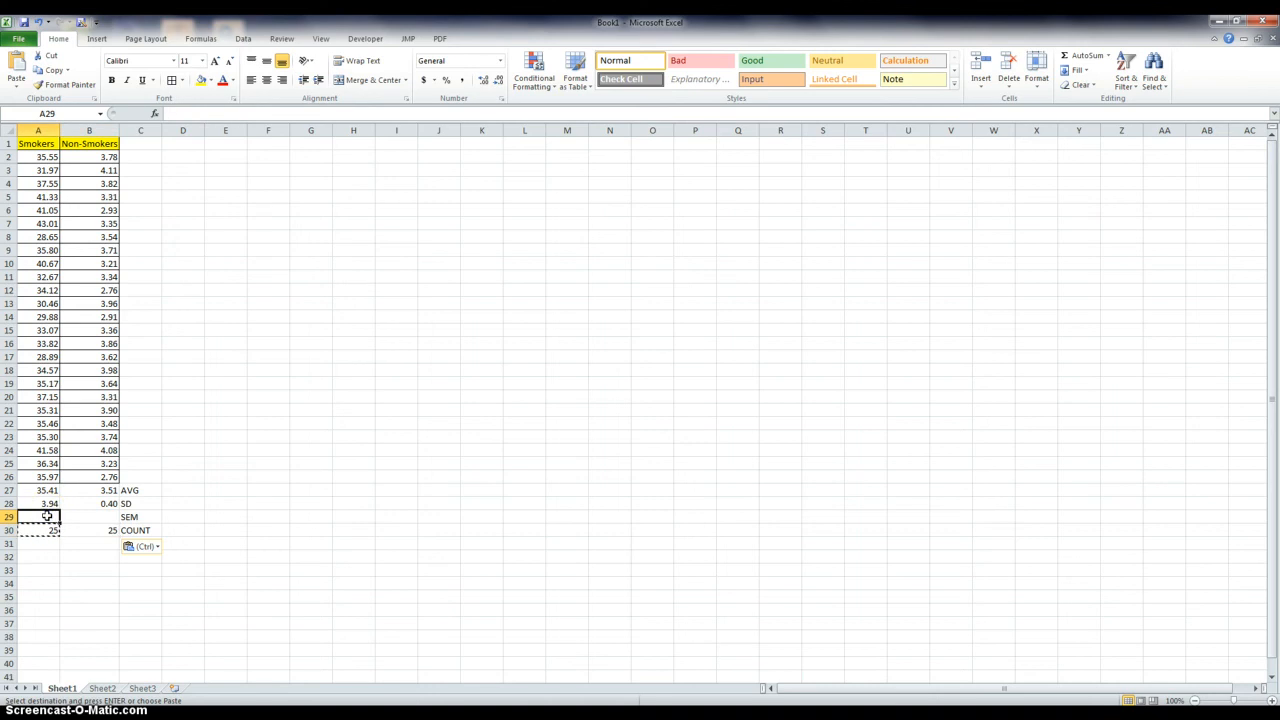
text(=)
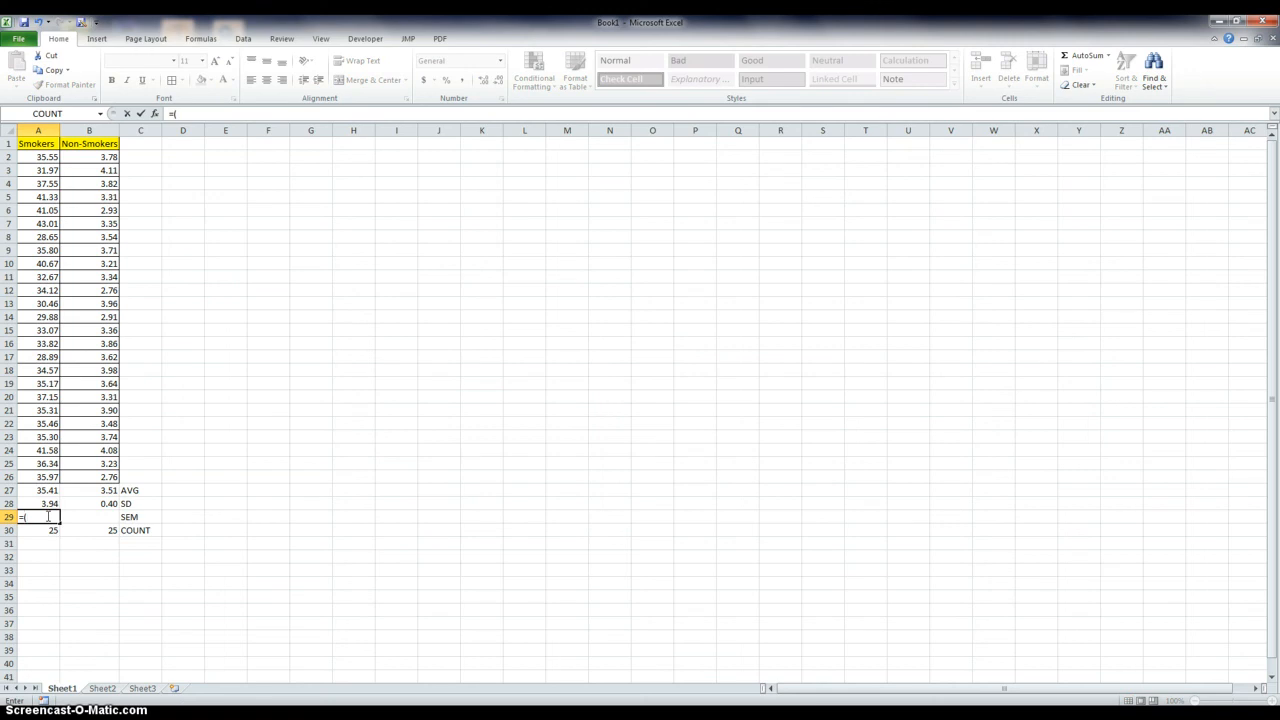
text(()
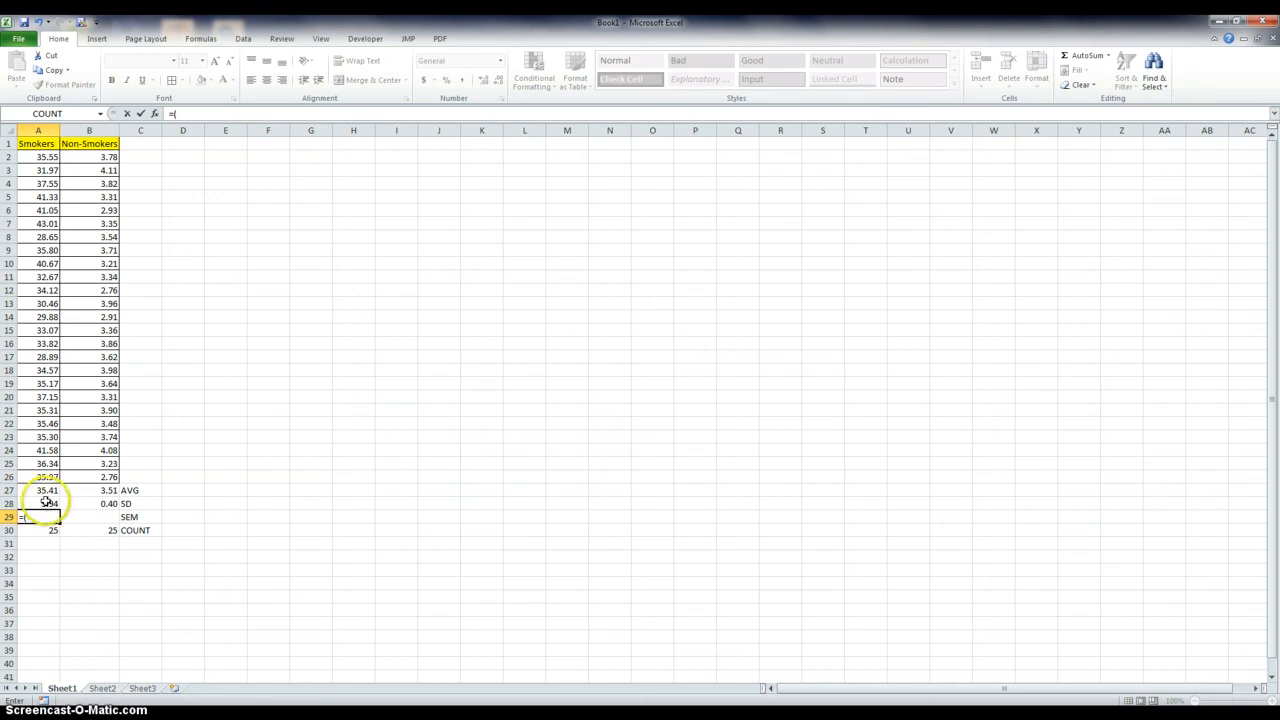
click(47, 503)
click(47, 503)
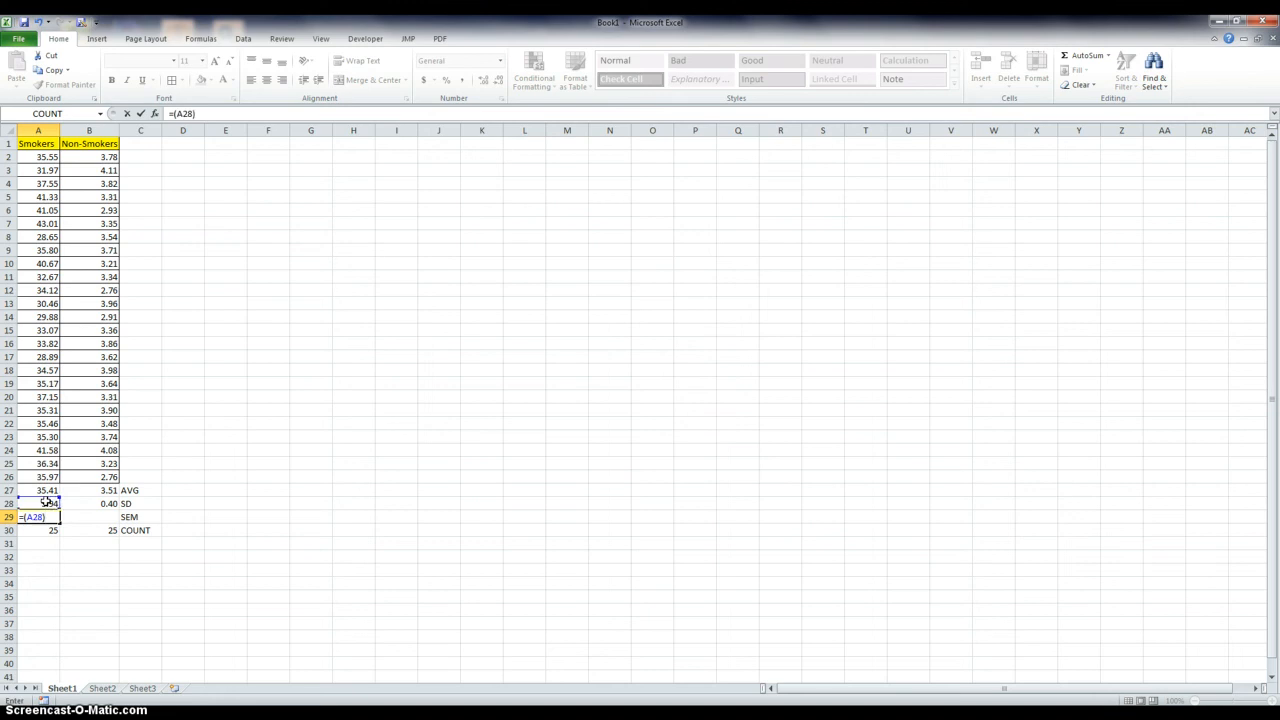
text()/()
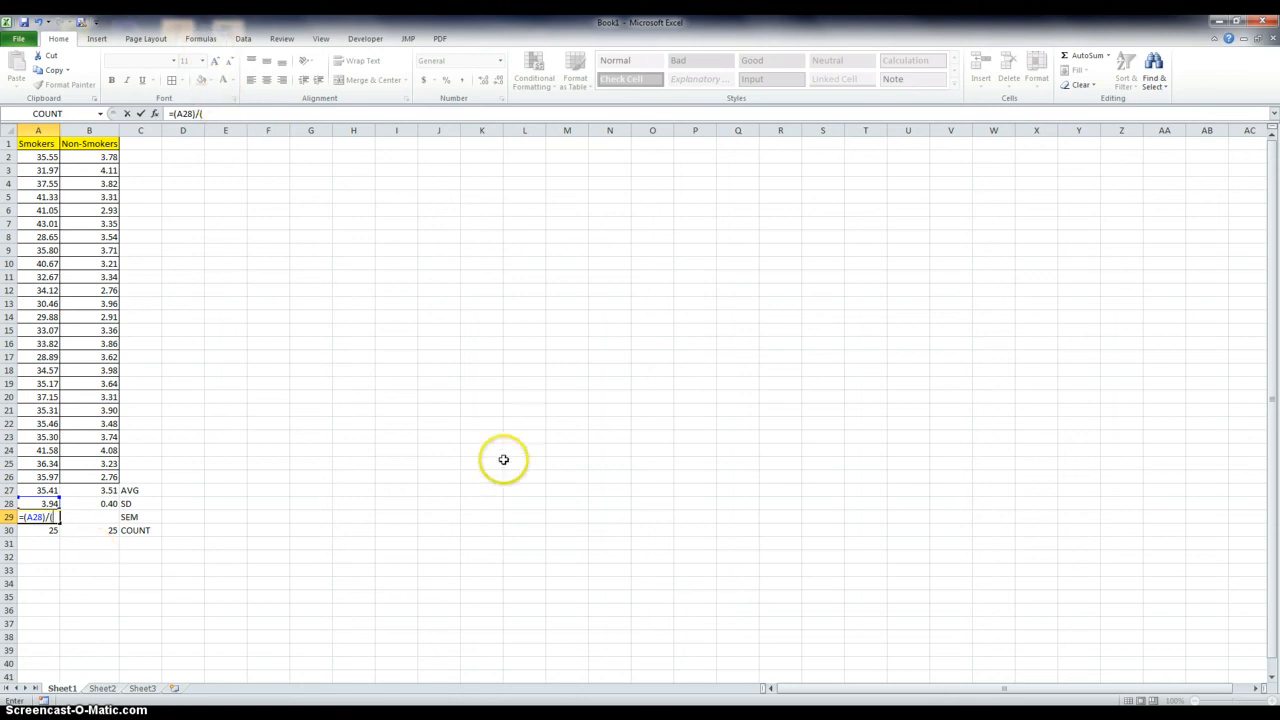
text(sqrt)
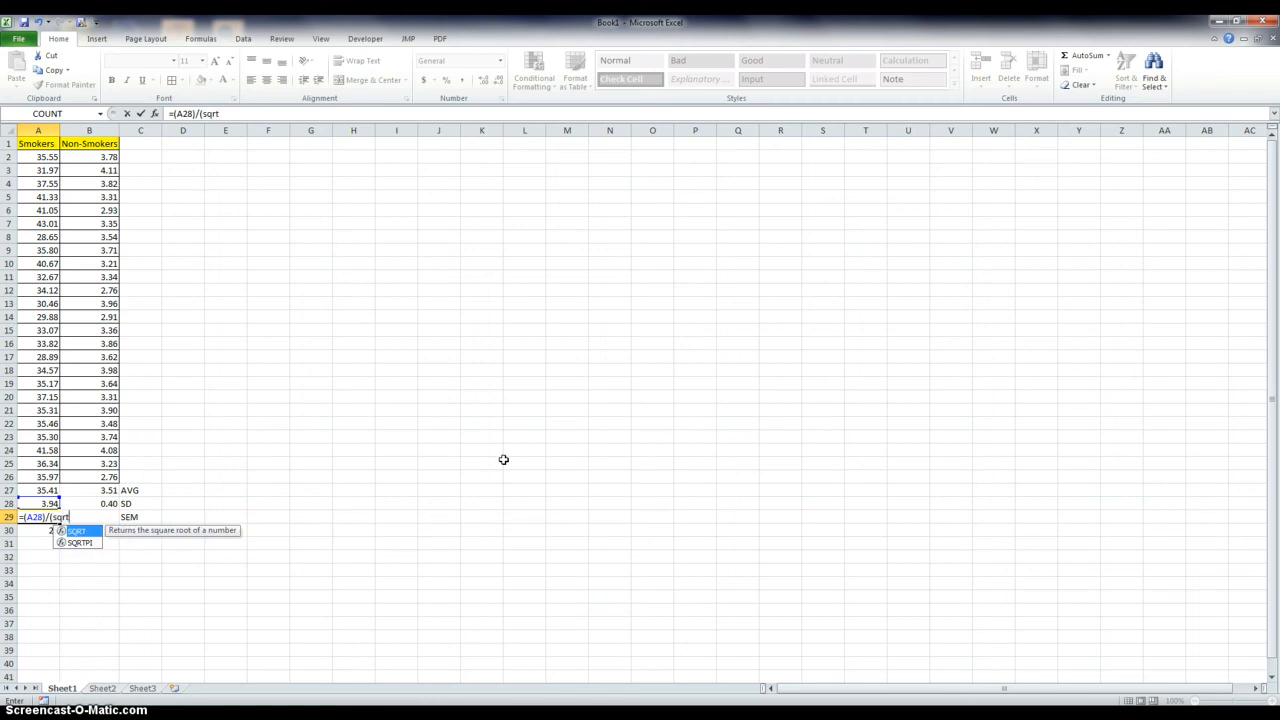
text(()
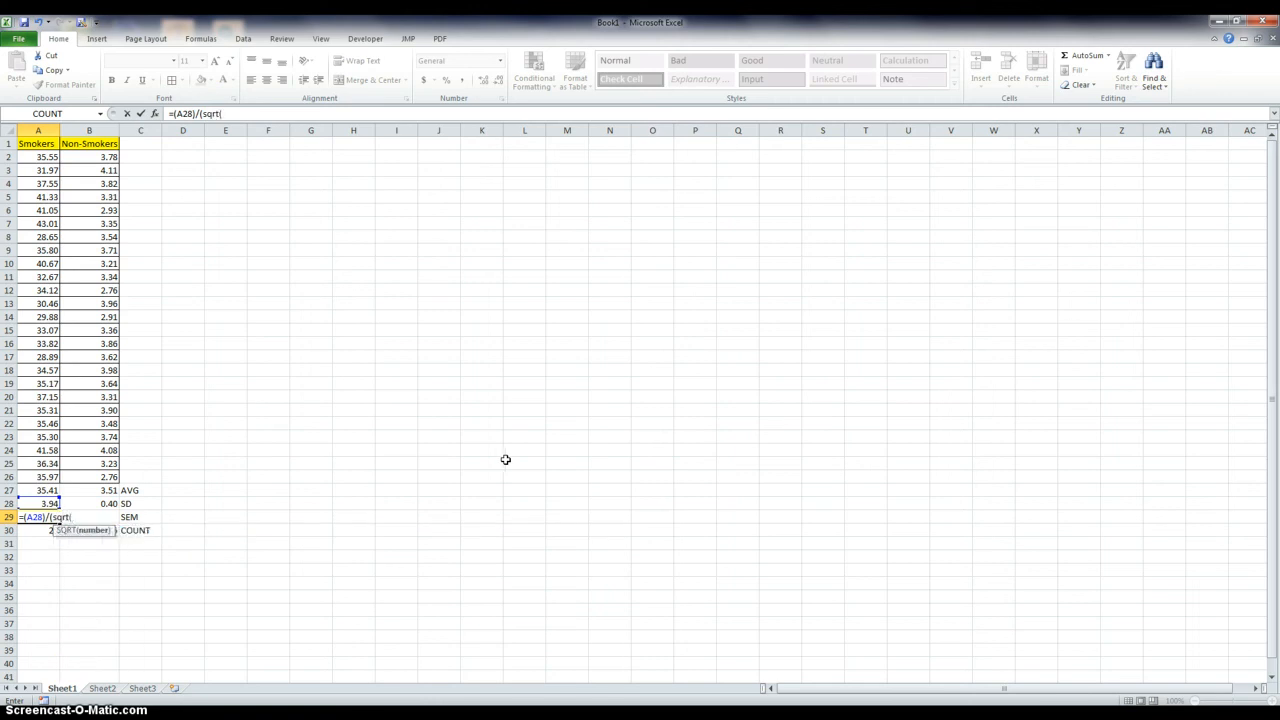
click(46, 532)
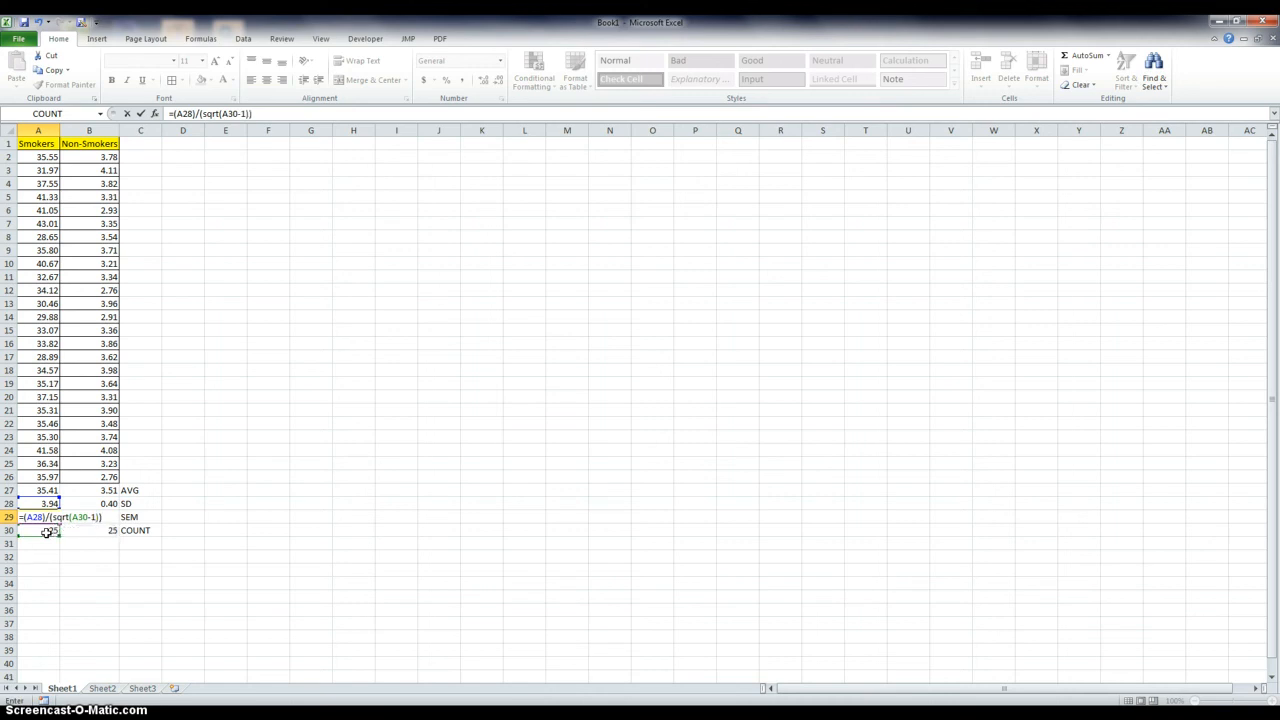
key(Return)
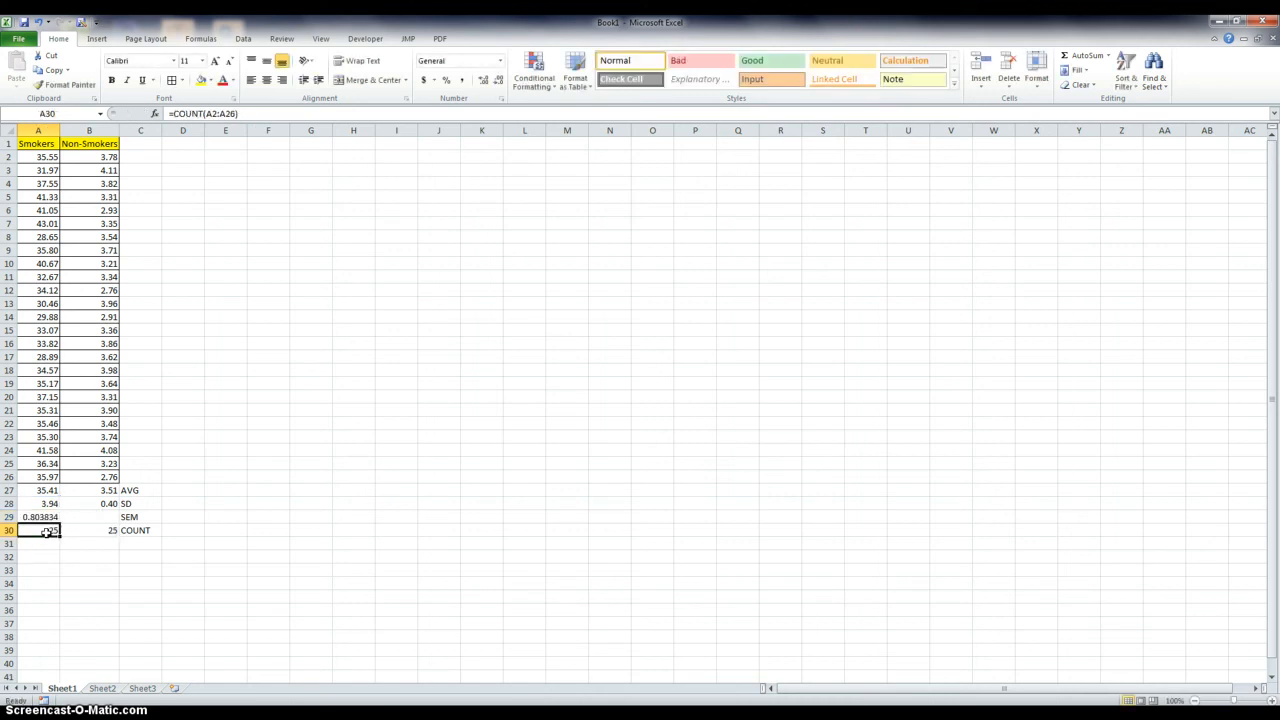
Step: Reduce the Smokers SEM in A29 to two decimal places
click(38, 517)
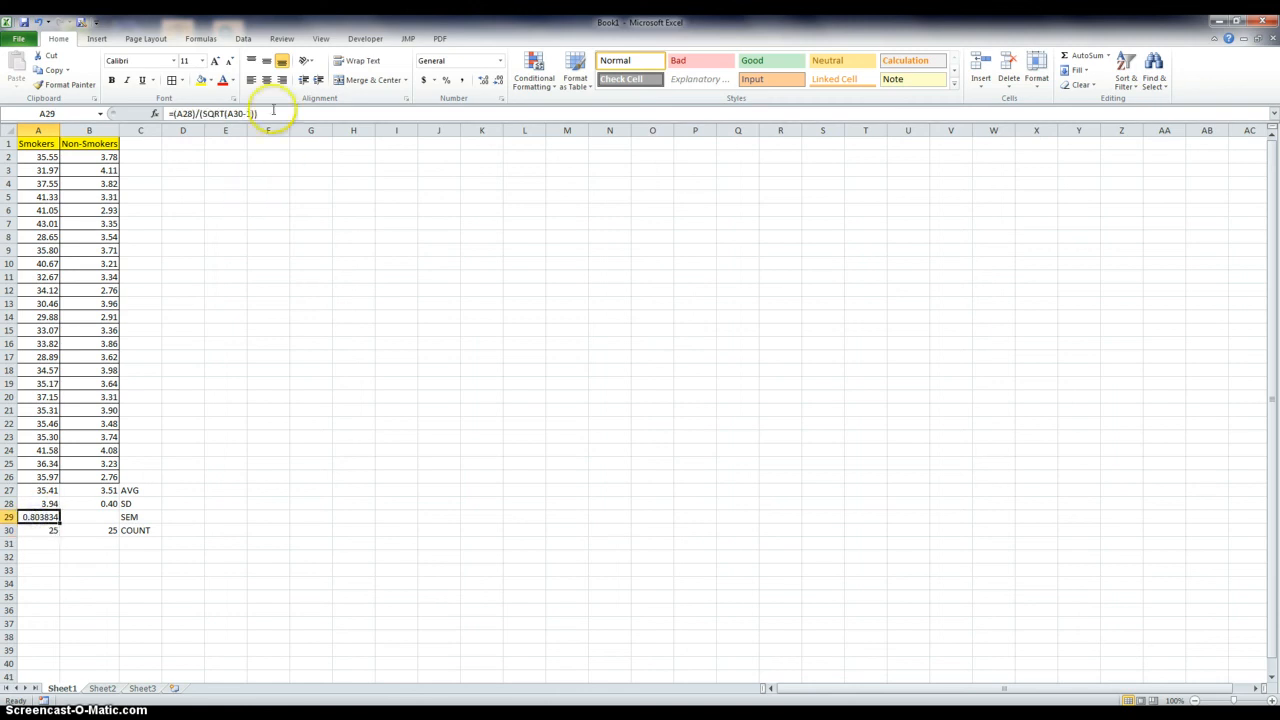
click(499, 82)
click(499, 82)
click(499, 82)
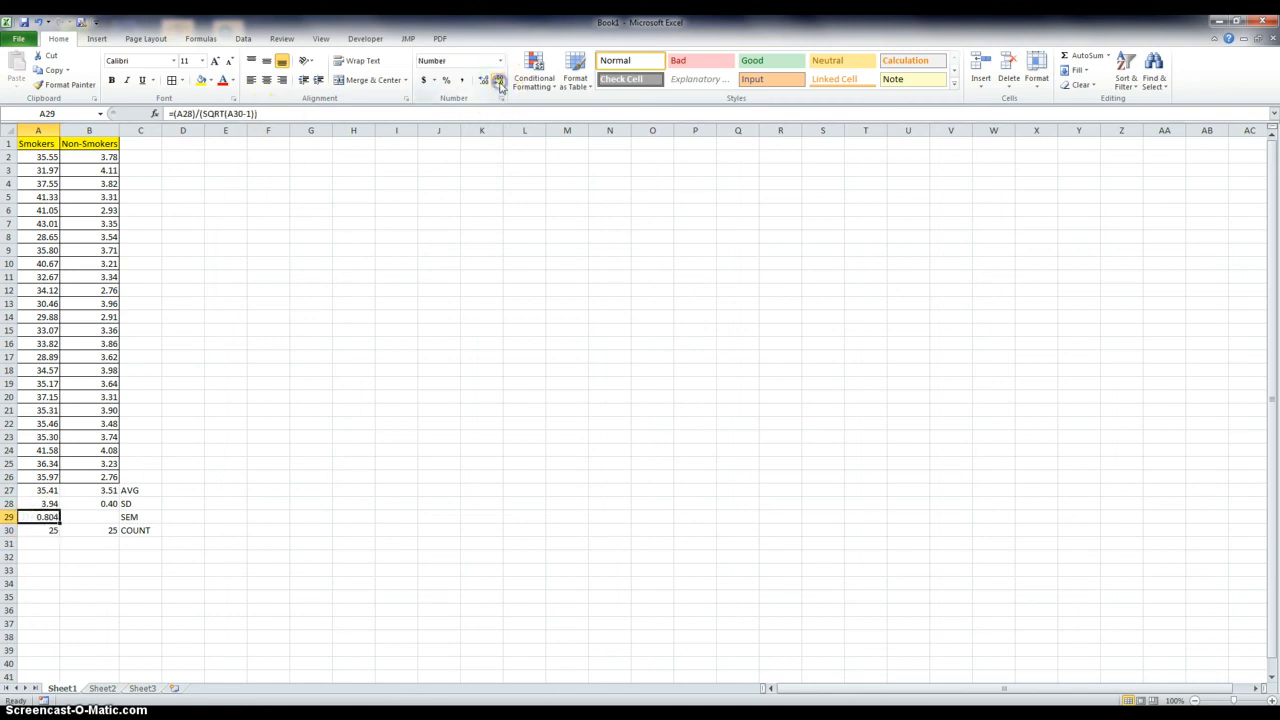
click(499, 82)
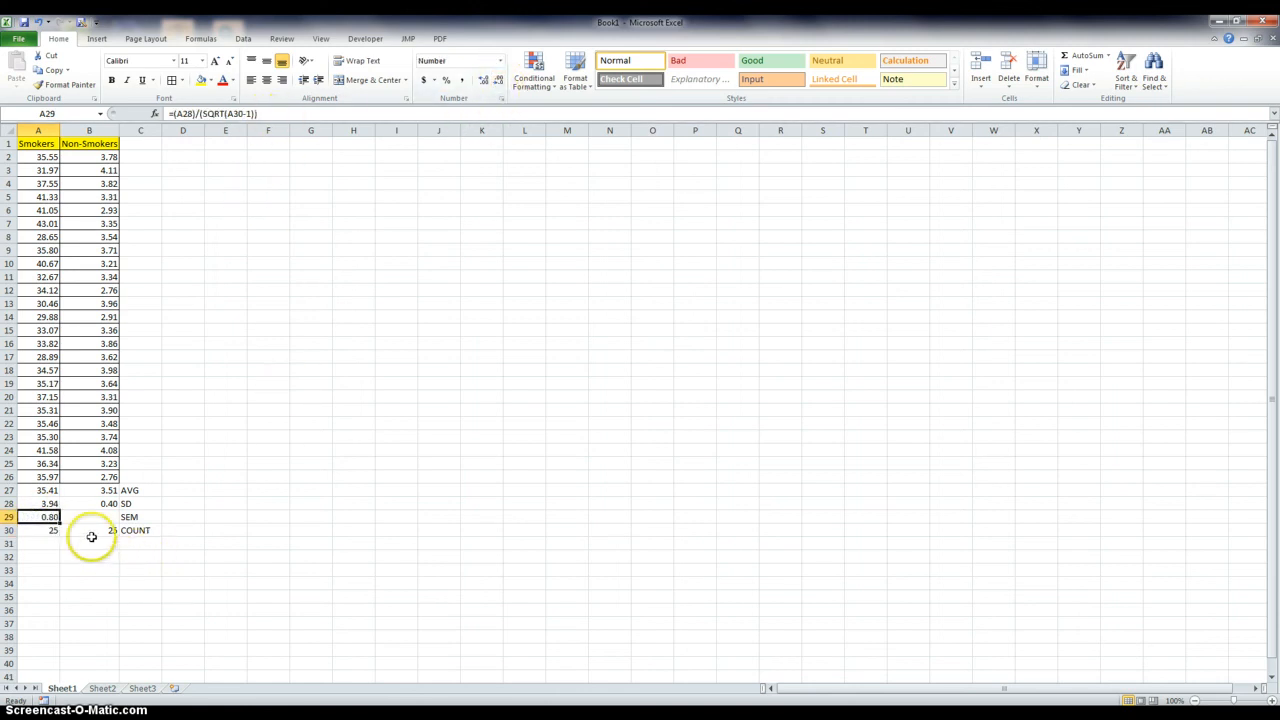
Step: Copy the SEM formula from A29 into B29 for the Non-Smokers column
click(50, 70)
click(90, 516)
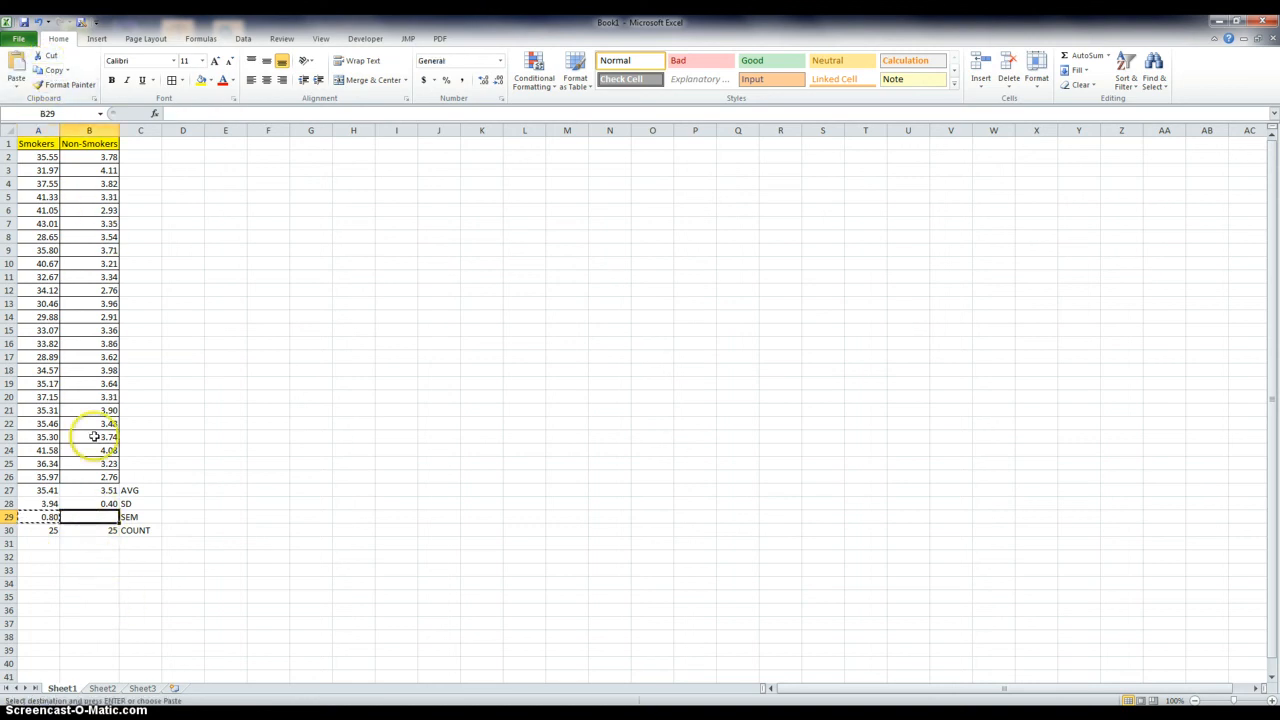
click(18, 64)
click(183, 476)
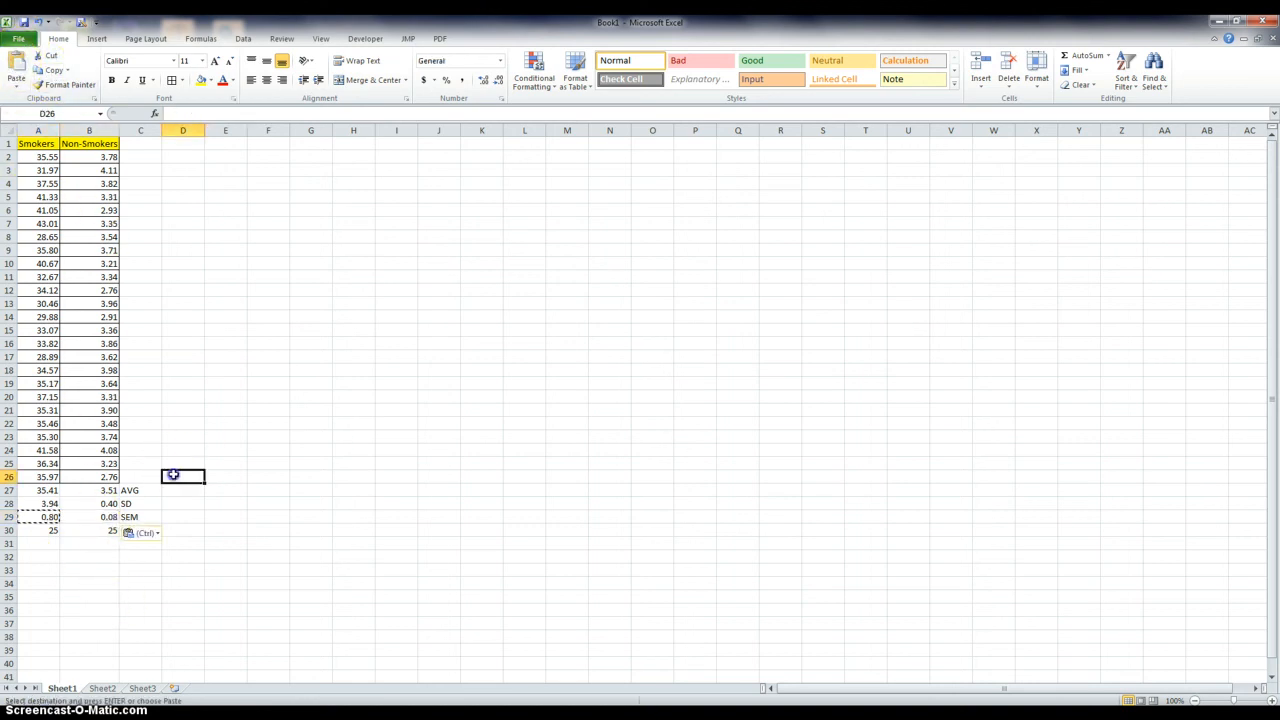
Step: Save the workbook in My Documents under the file name Smoker
click(24, 22)
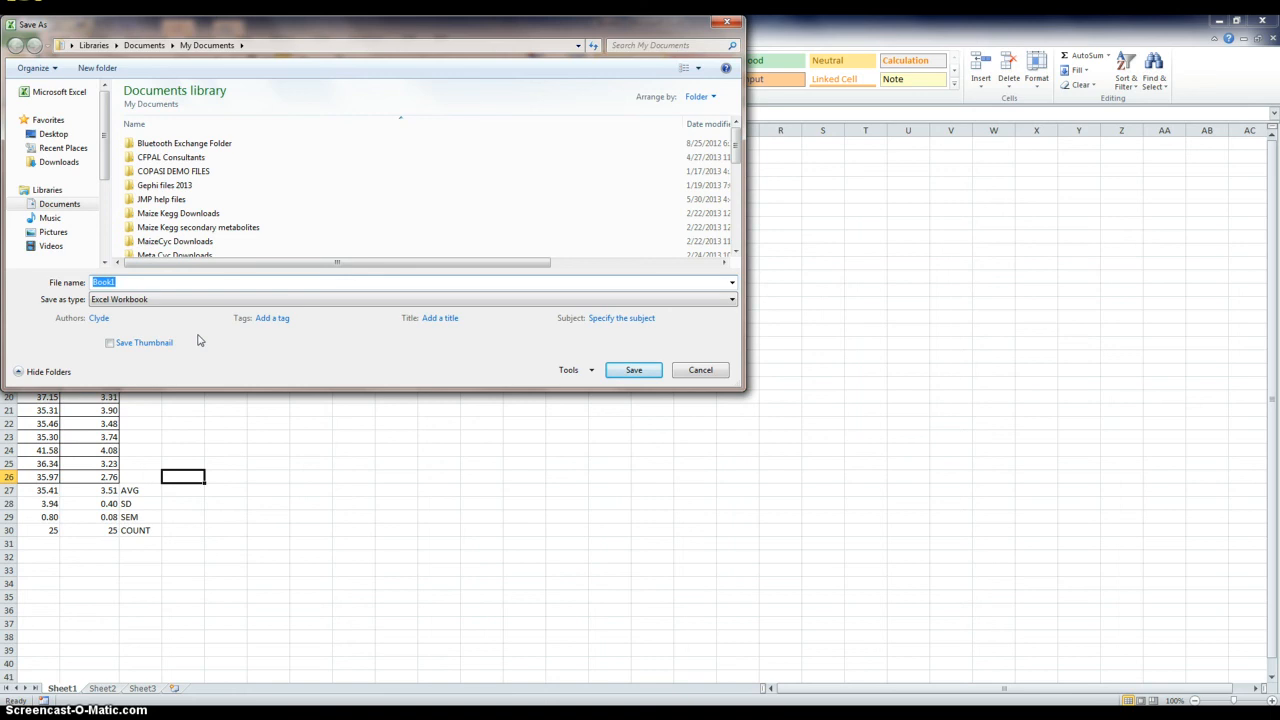
text(Smoker)
key(Return)
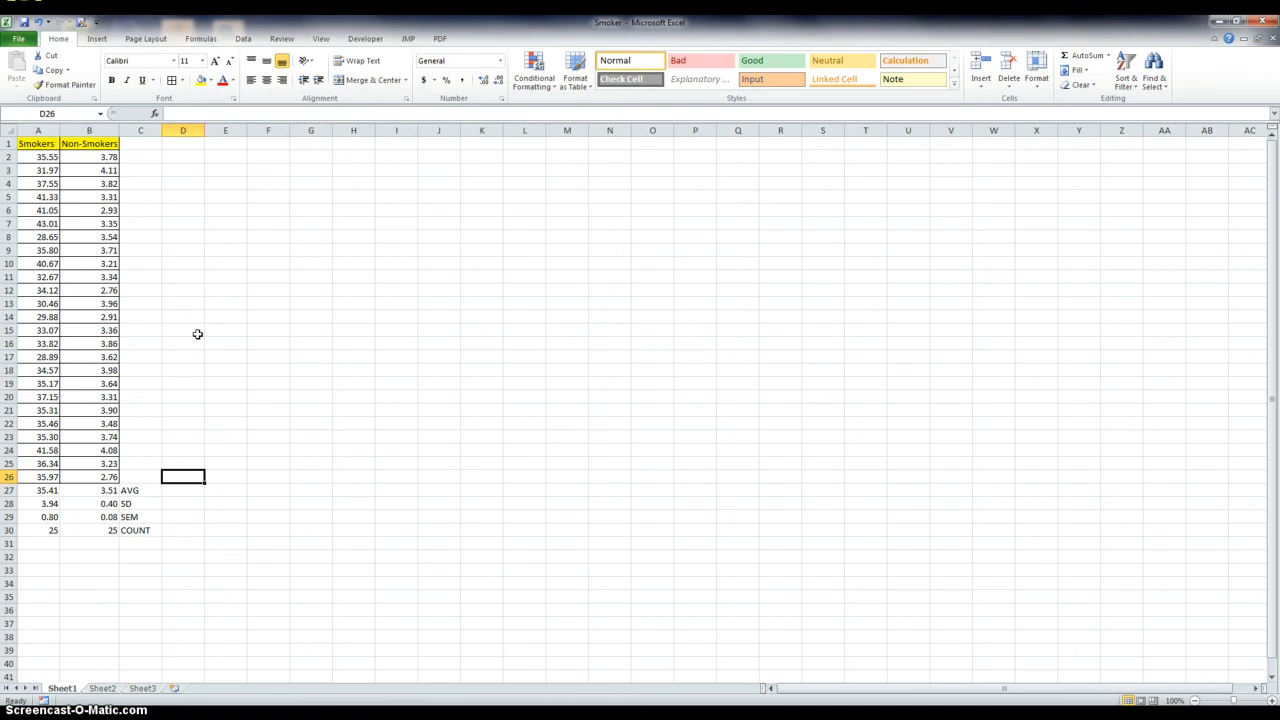
Step: Insert a 2-D clustered column chart of the averages in A27:B27 and move it beside the first data rows, starting at column C
click(45, 490)
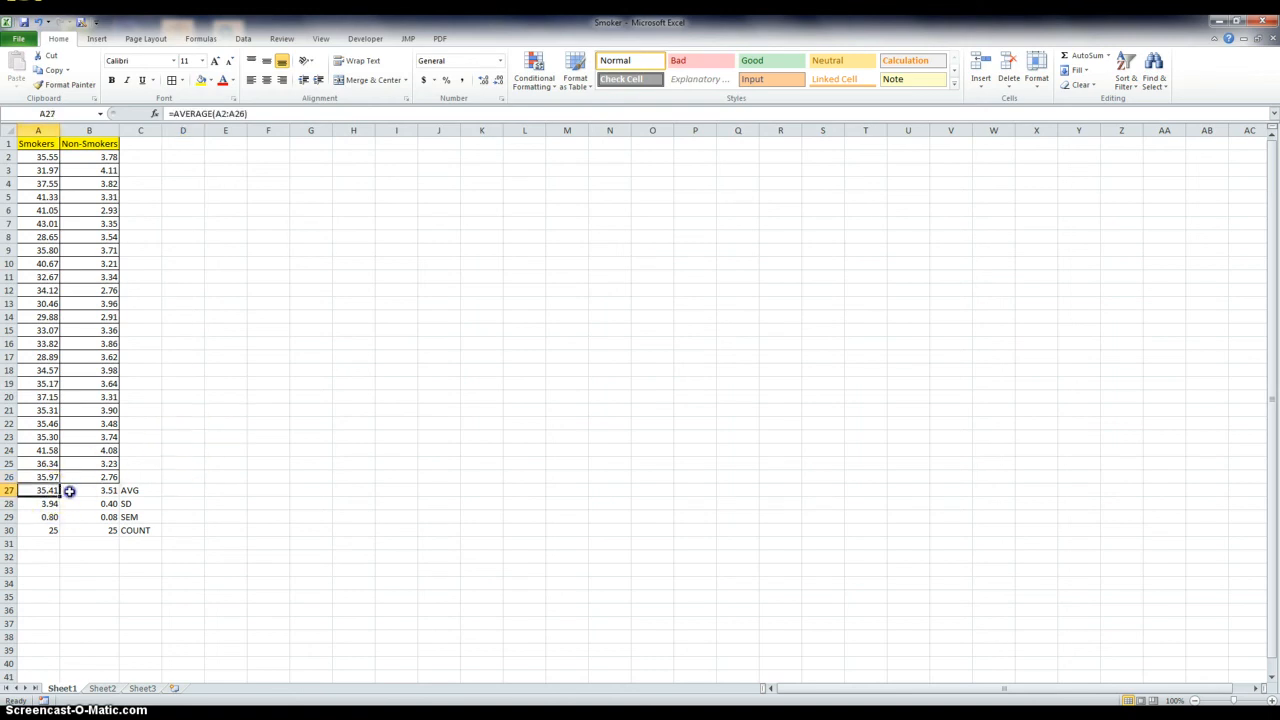
drag(69, 491, 147, 493)
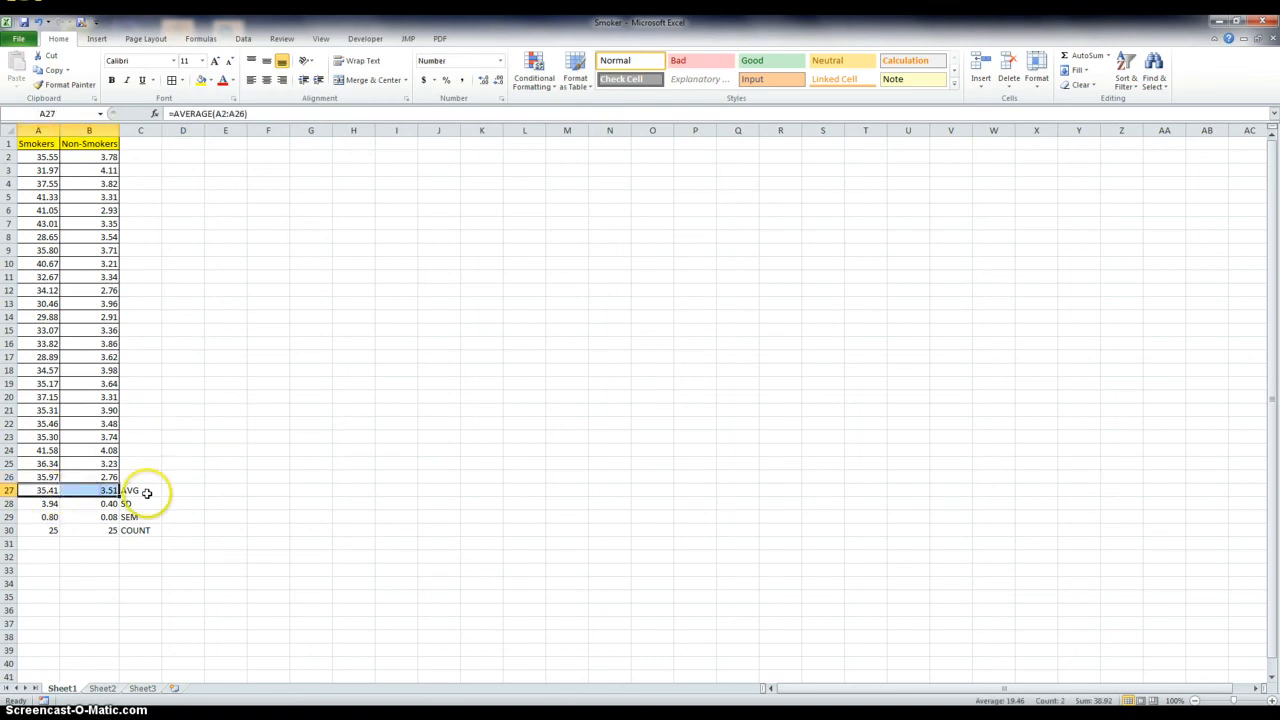
click(95, 39)
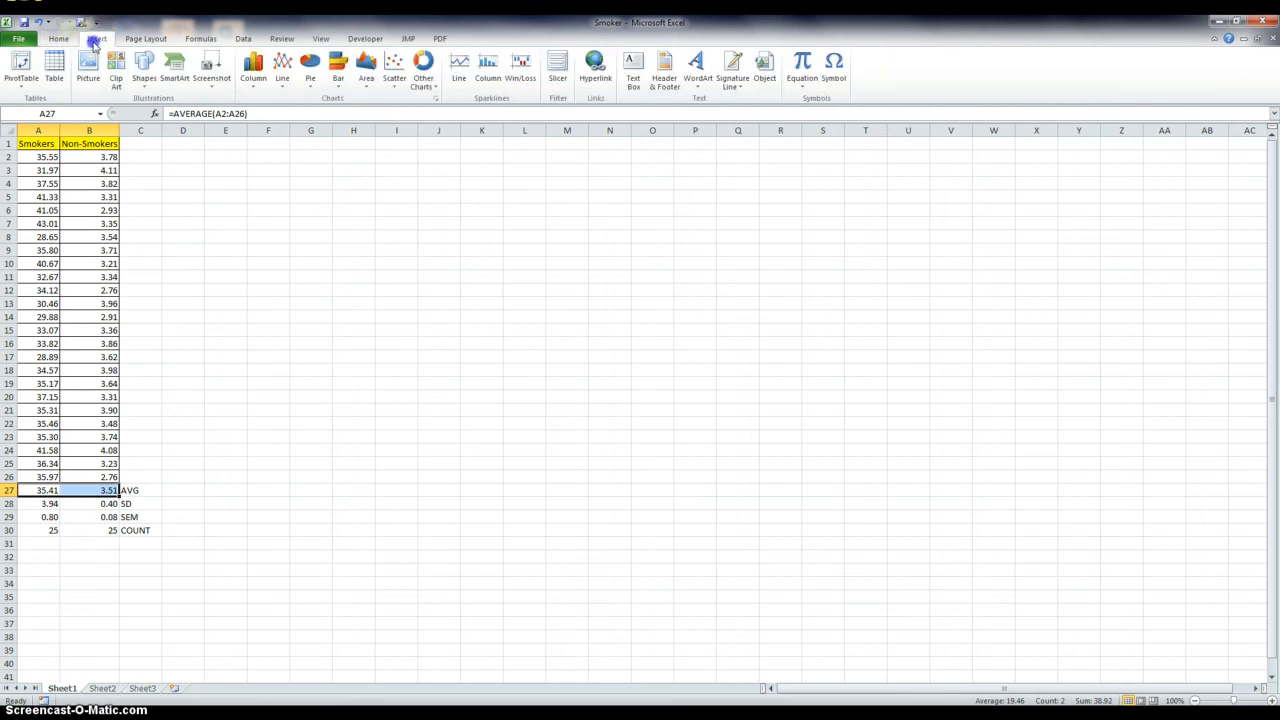
click(251, 80)
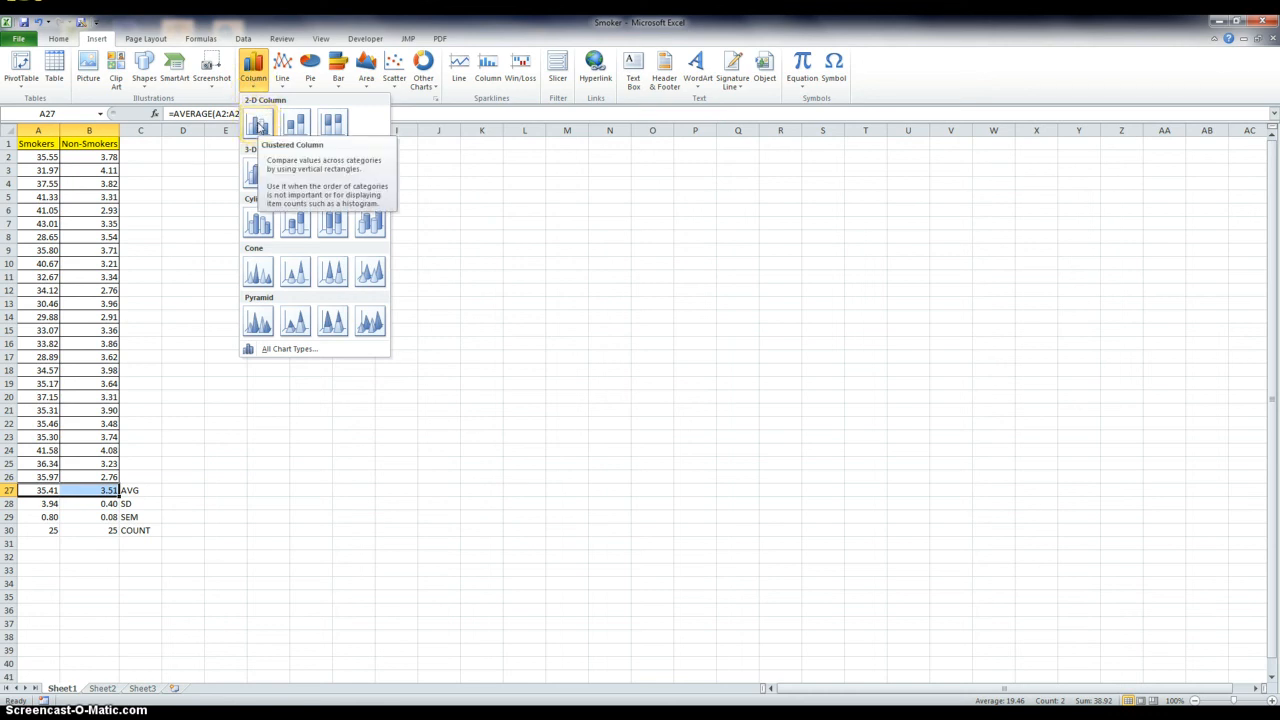
click(258, 126)
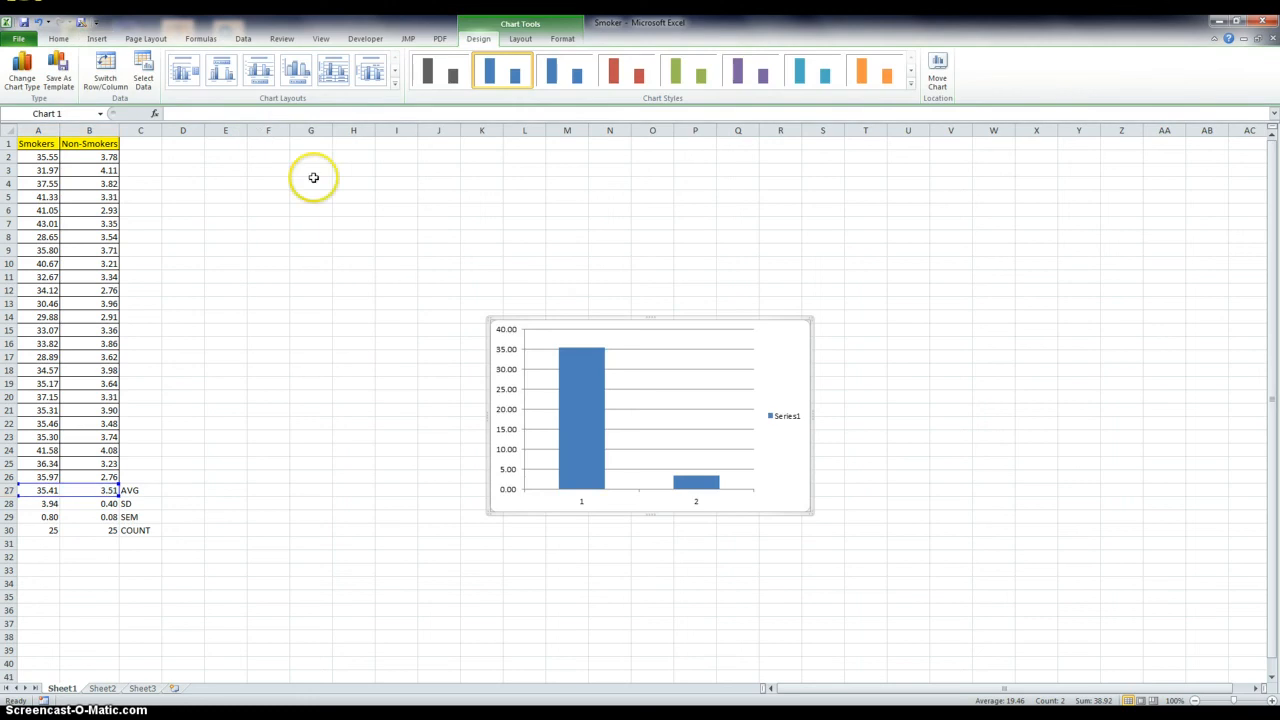
drag(780, 377, 419, 202)
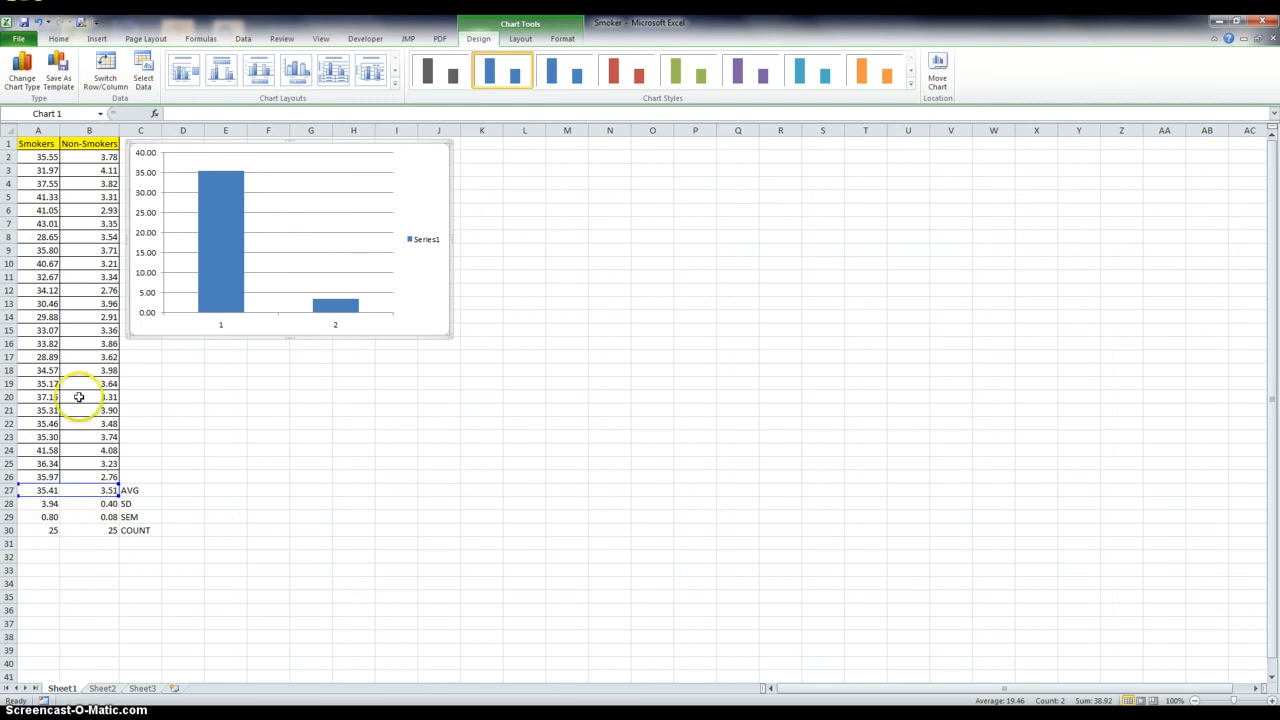
click(198, 418)
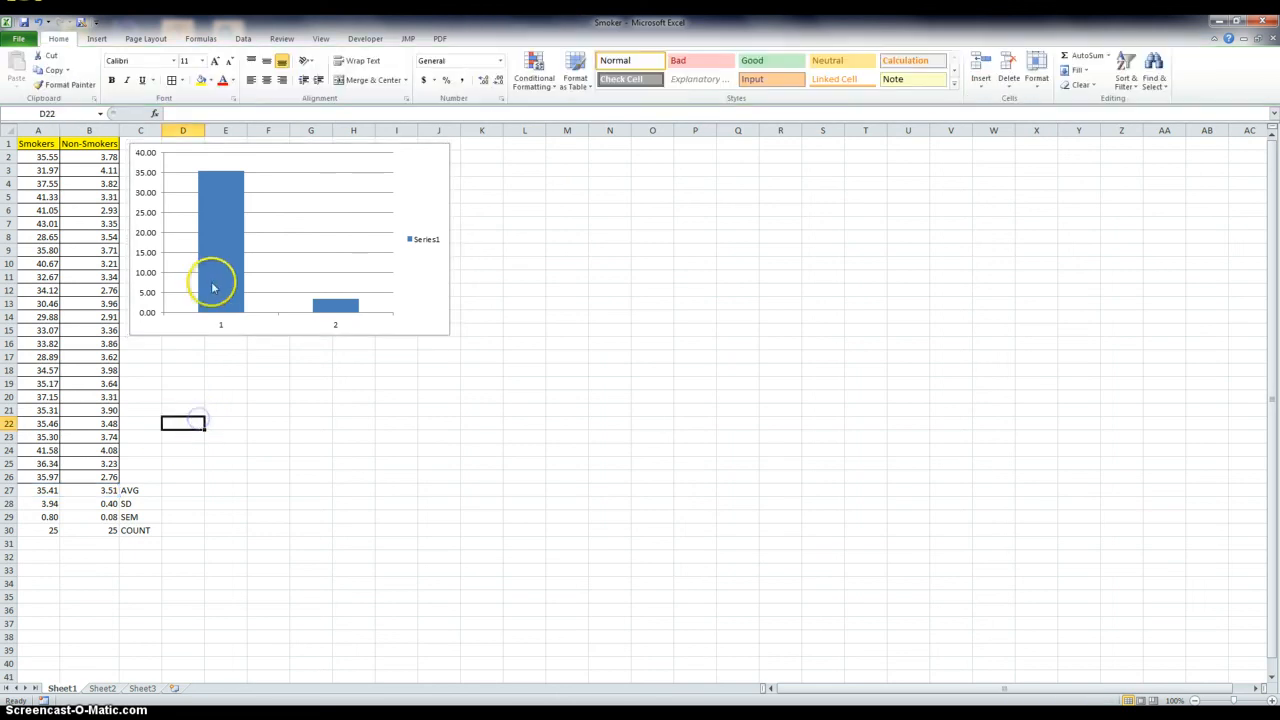
Step: Add vertical error bars to the averages column series and set their error amount to custom specified values
click(227, 269)
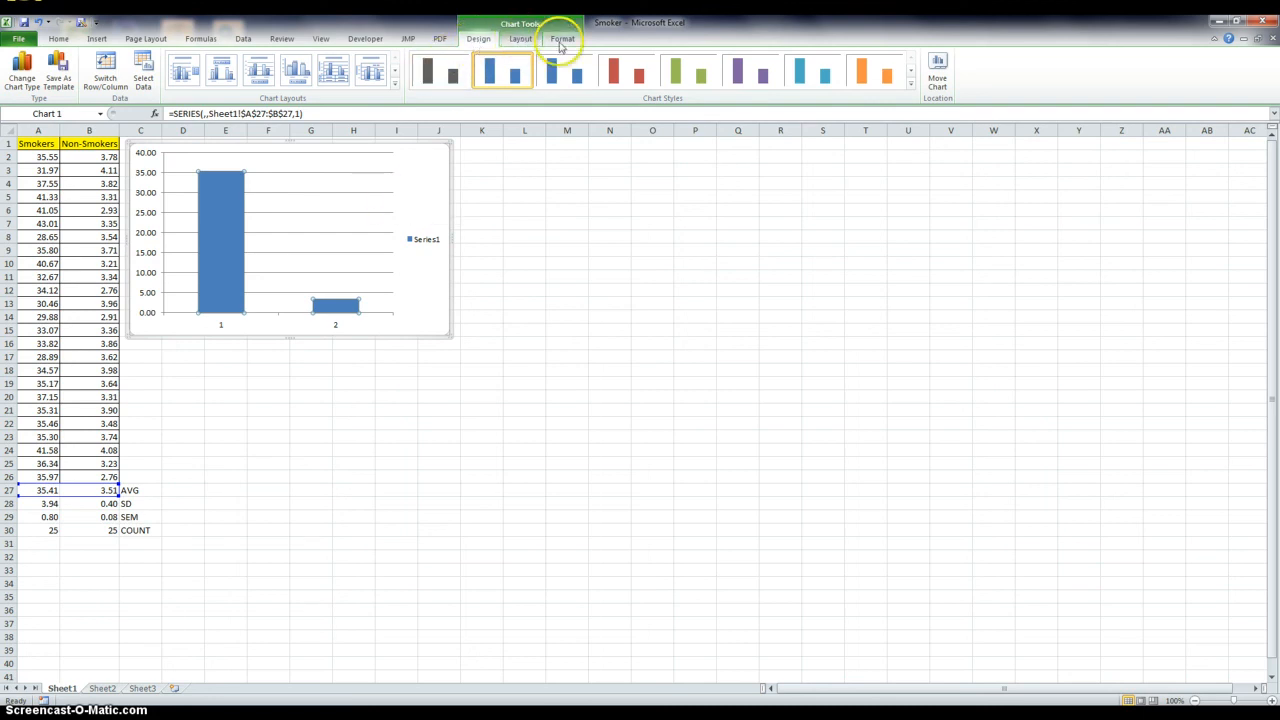
click(521, 40)
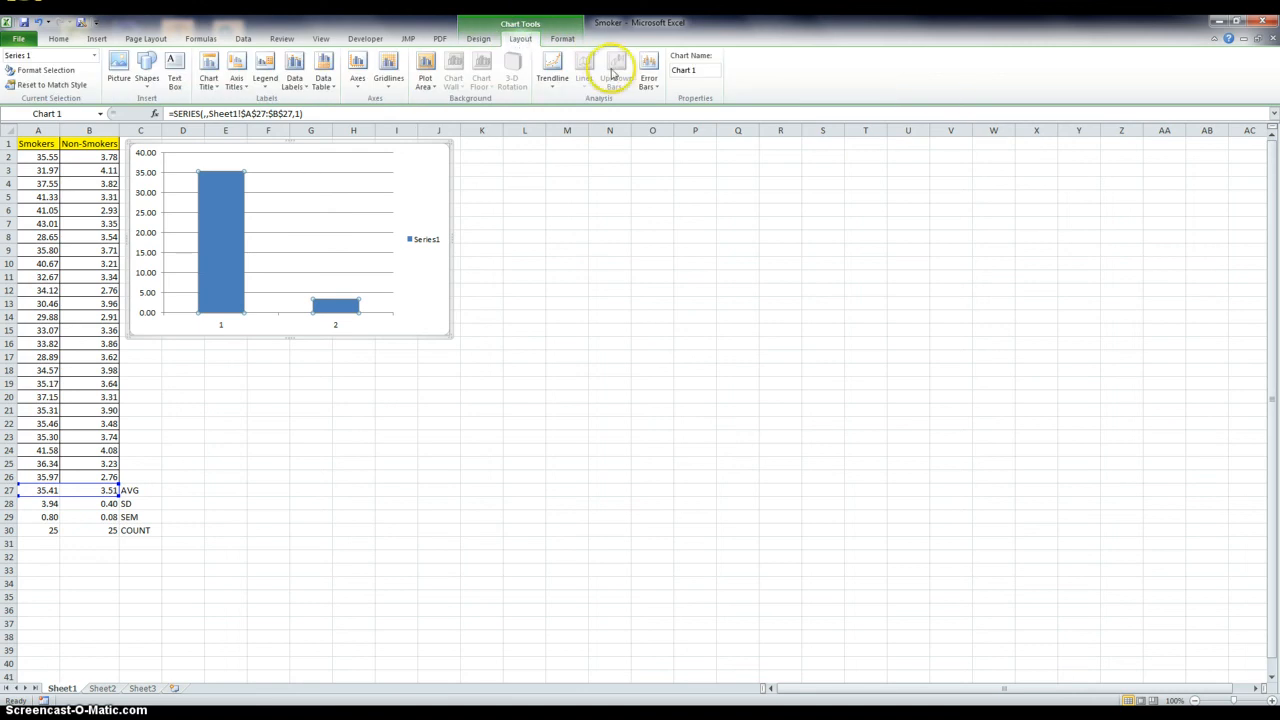
click(647, 86)
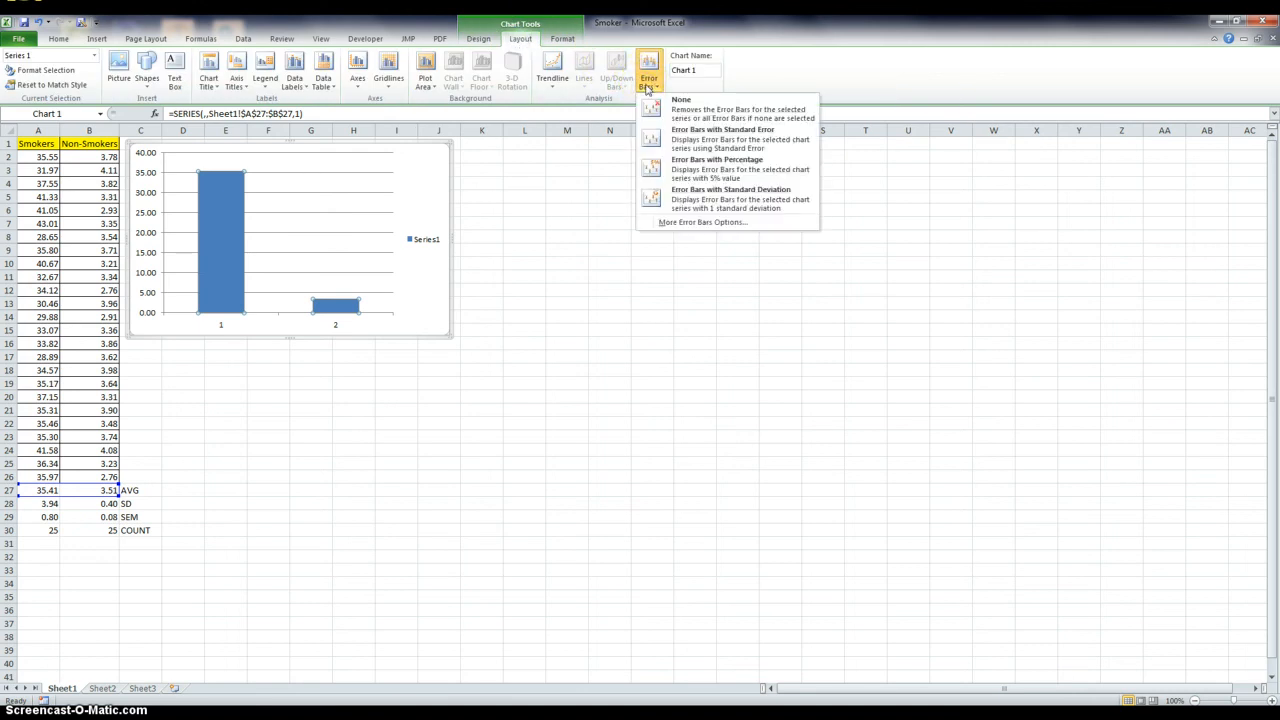
click(701, 224)
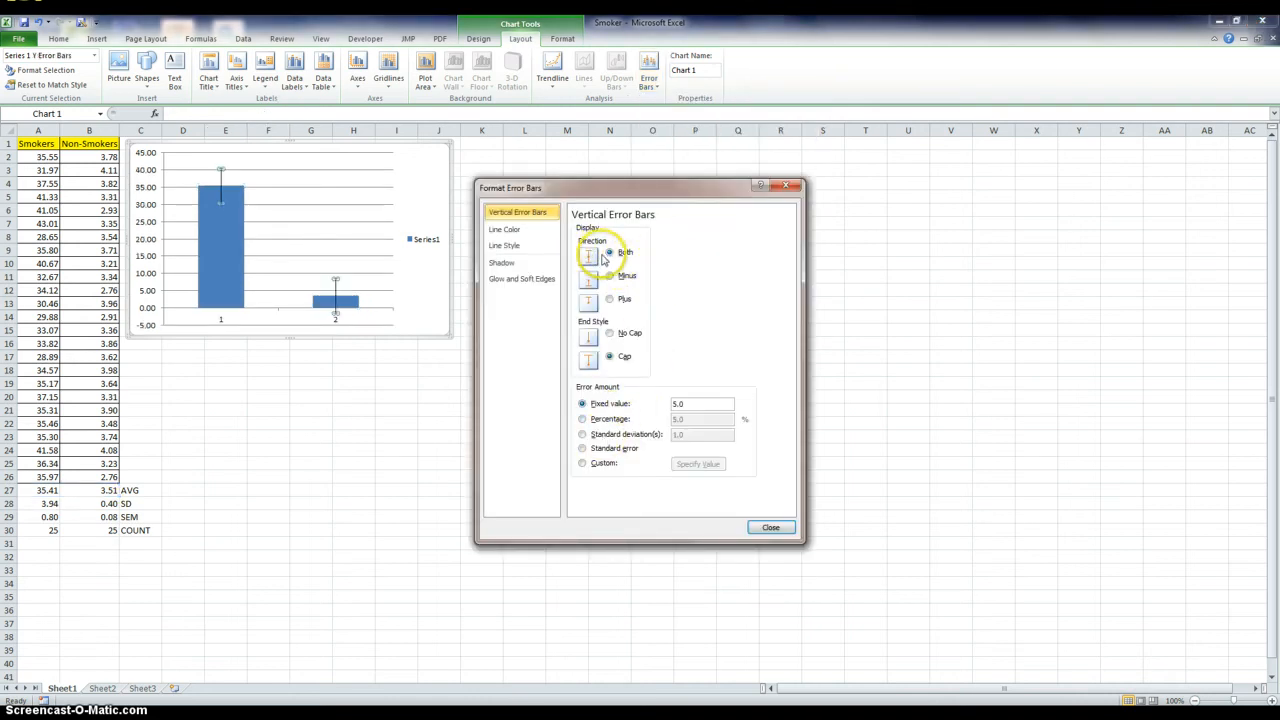
click(582, 464)
click(700, 465)
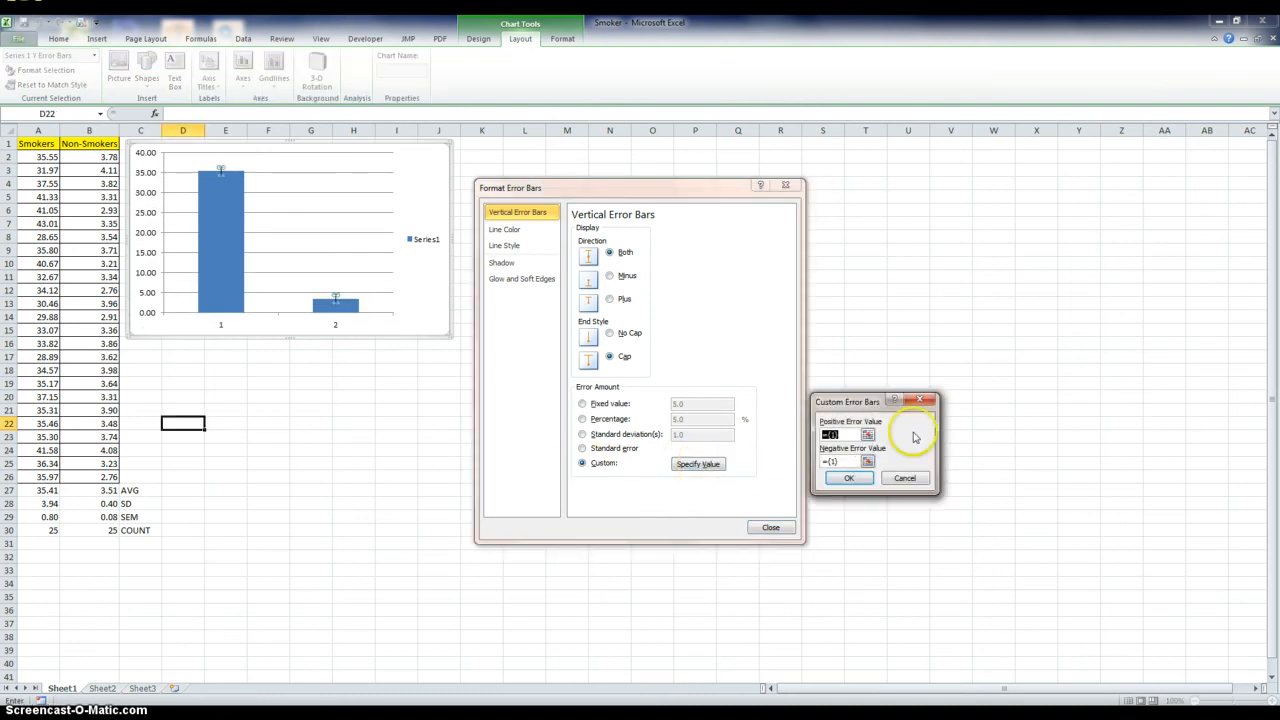
Step: Set the custom error bars' positive value to SEM cell A29 and negative value to SEM range A29:B29
click(868, 437)
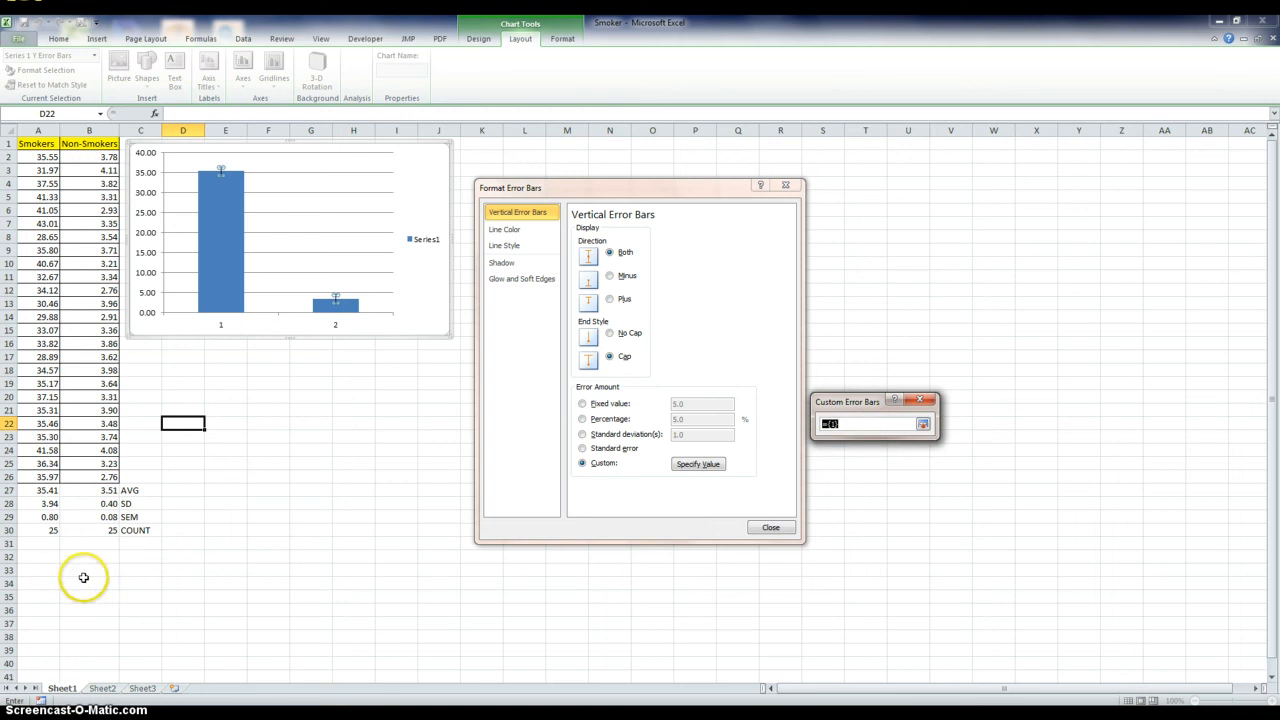
click(43, 517)
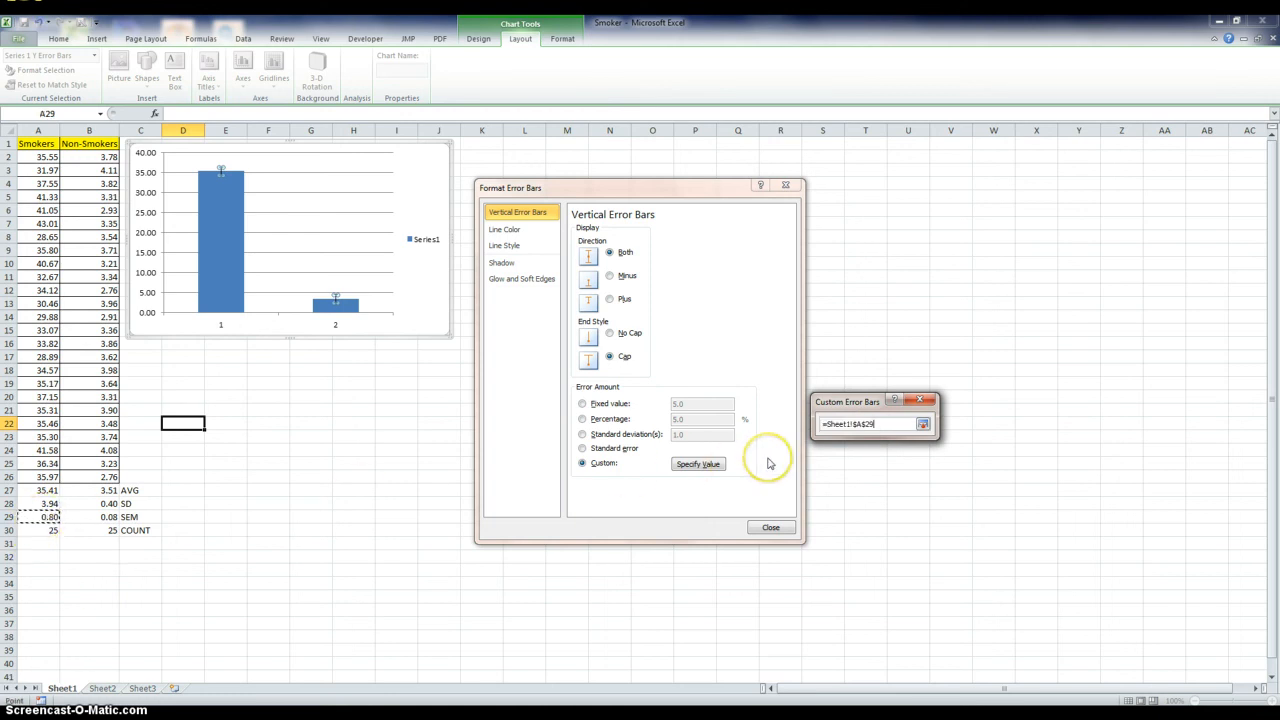
click(922, 425)
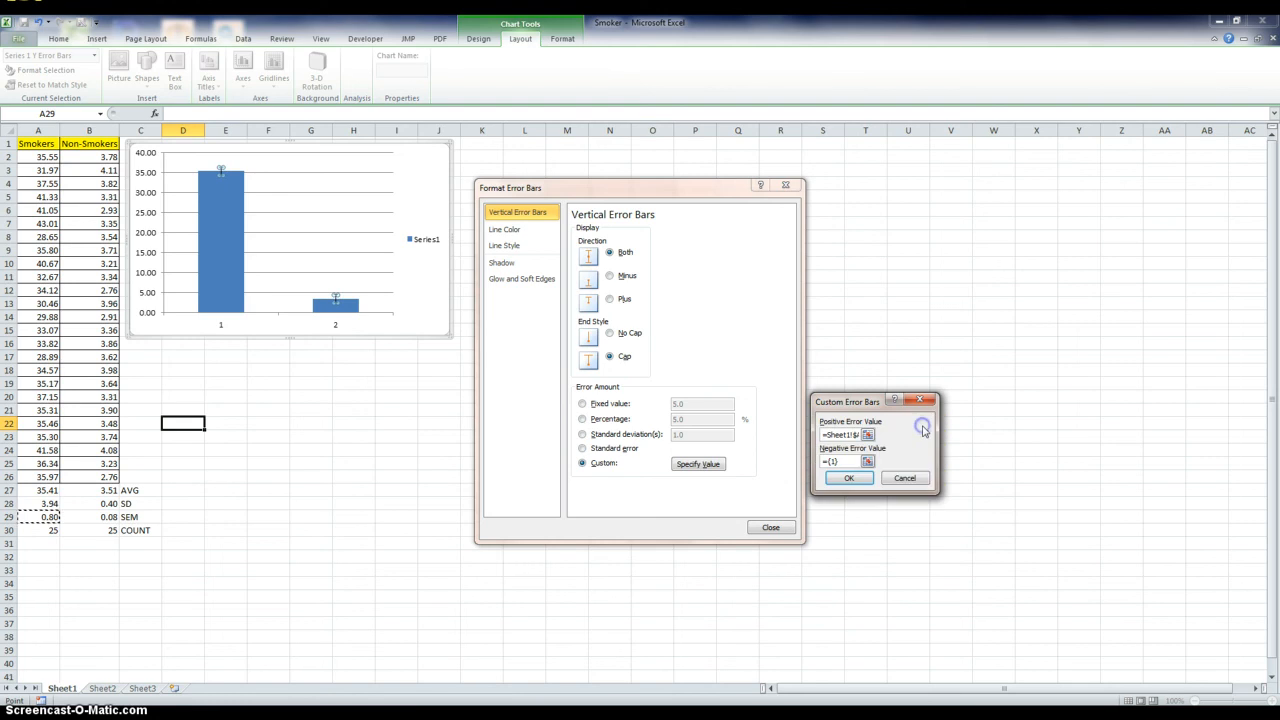
click(867, 462)
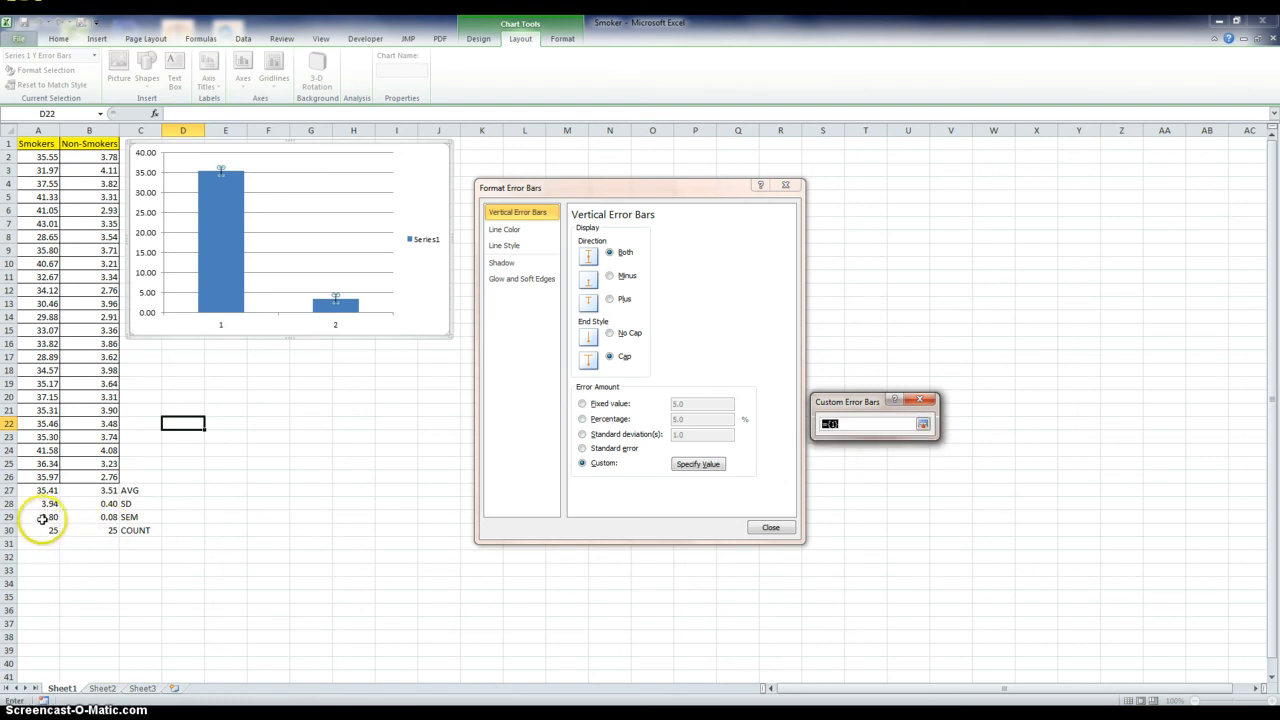
drag(43, 518, 98, 518)
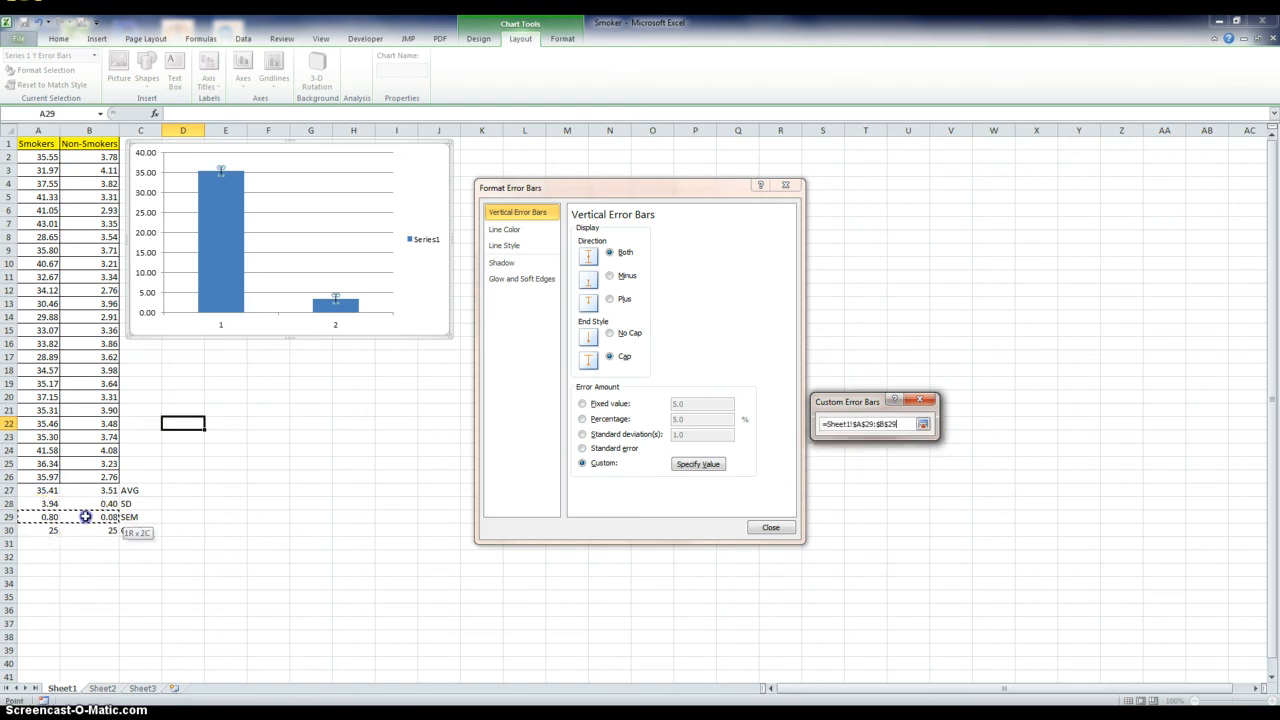
click(922, 424)
click(854, 478)
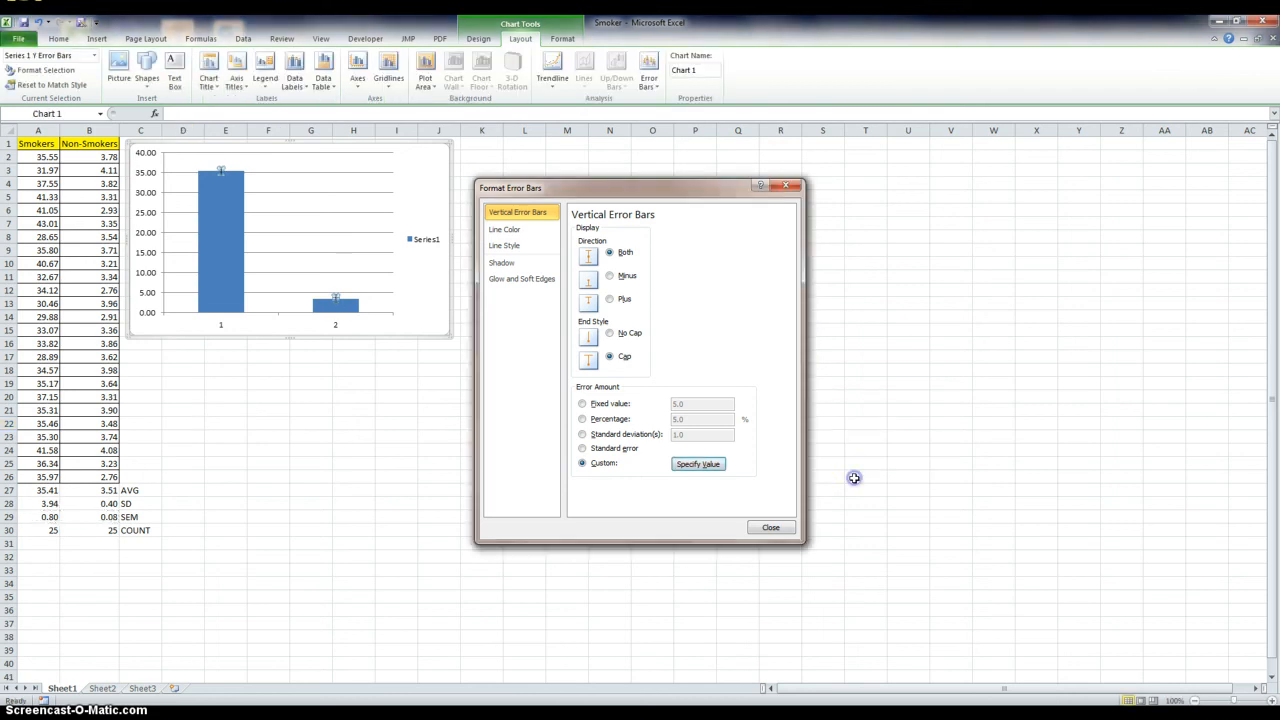
click(786, 528)
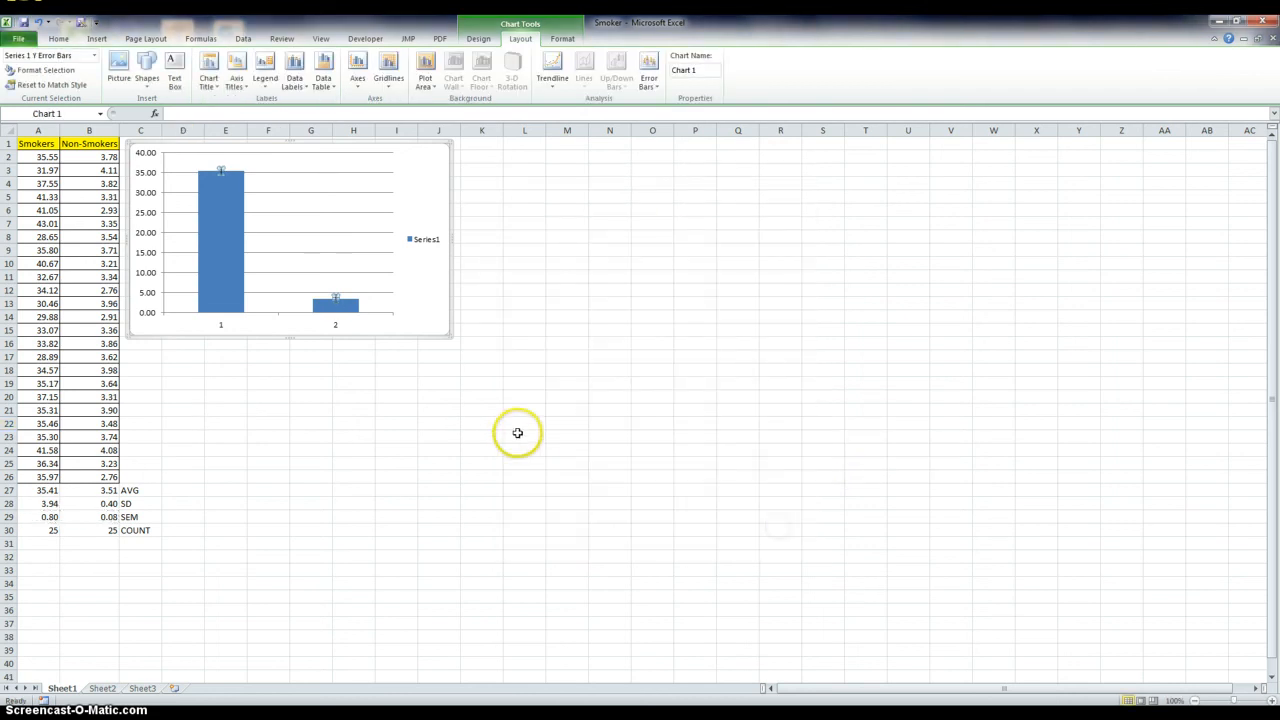
click(478, 314)
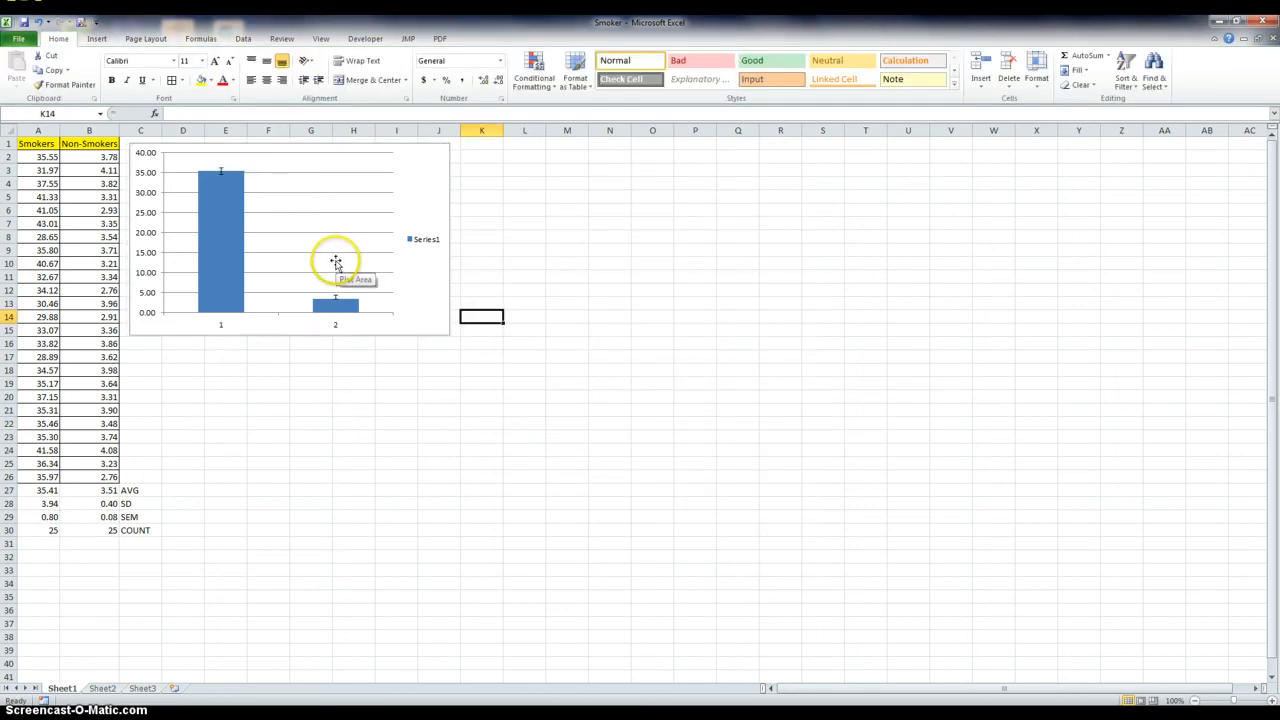
right_click(416, 211)
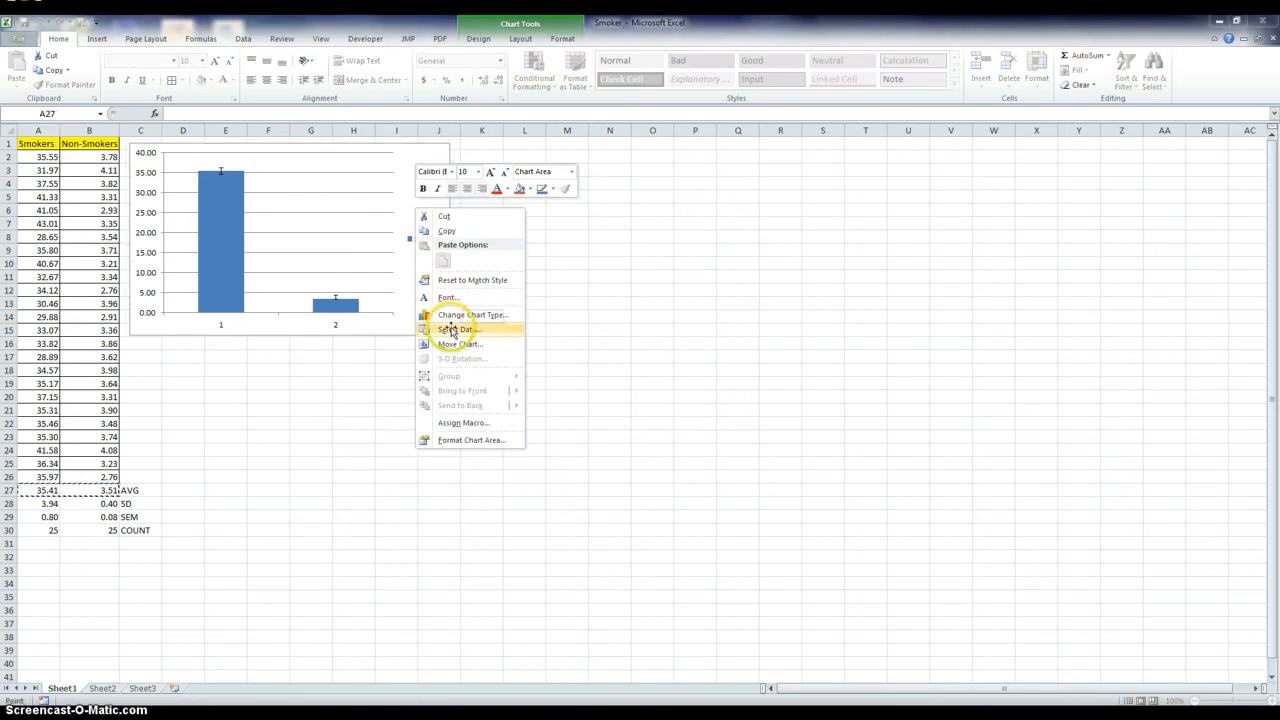
click(452, 331)
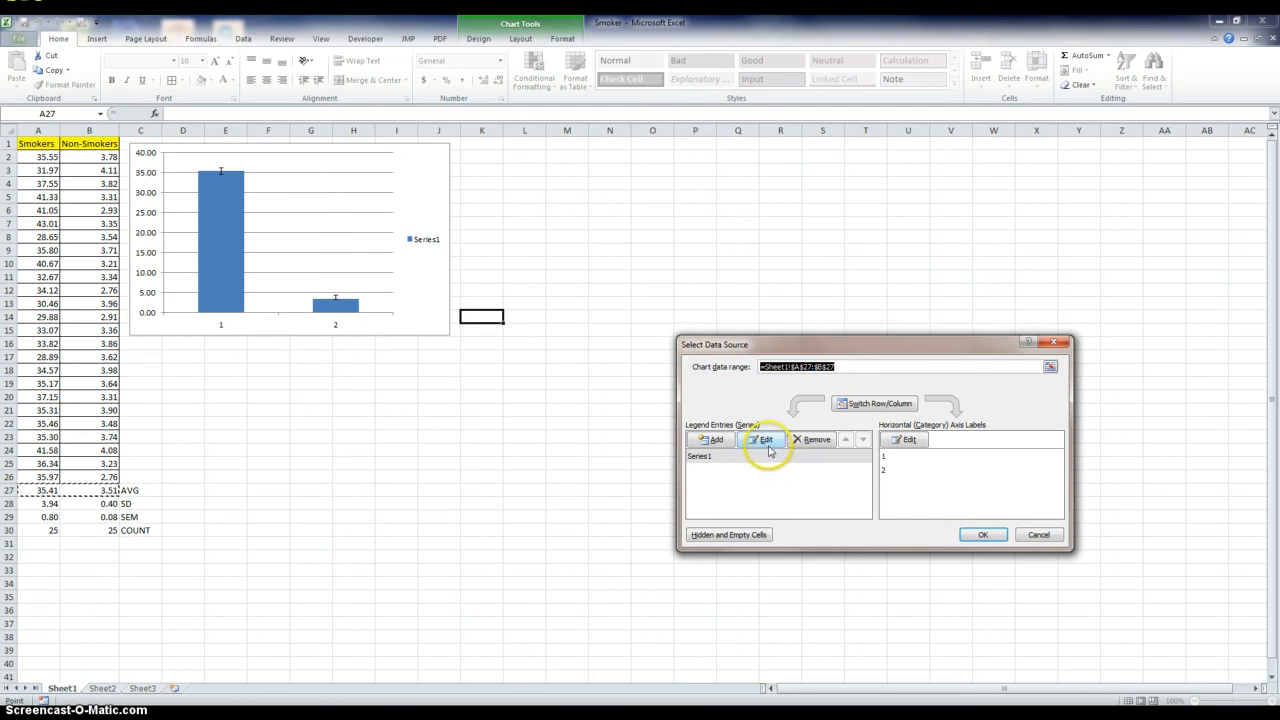
click(910, 441)
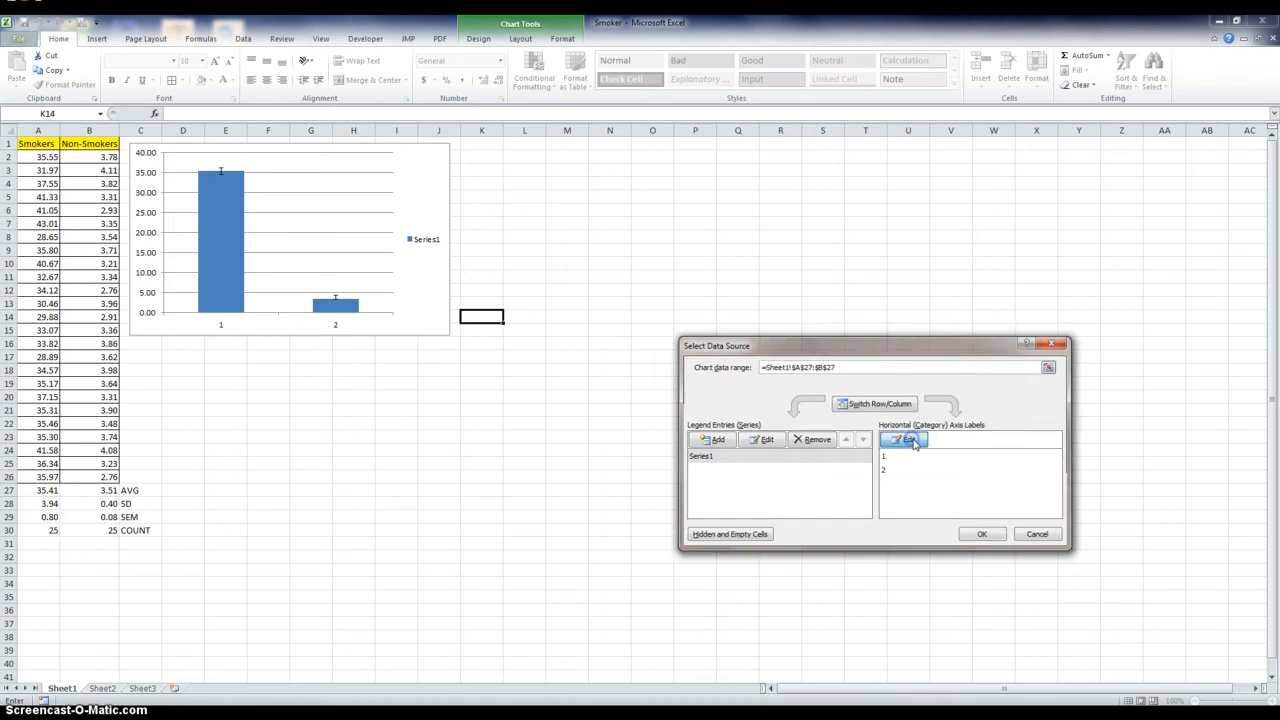
click(899, 449)
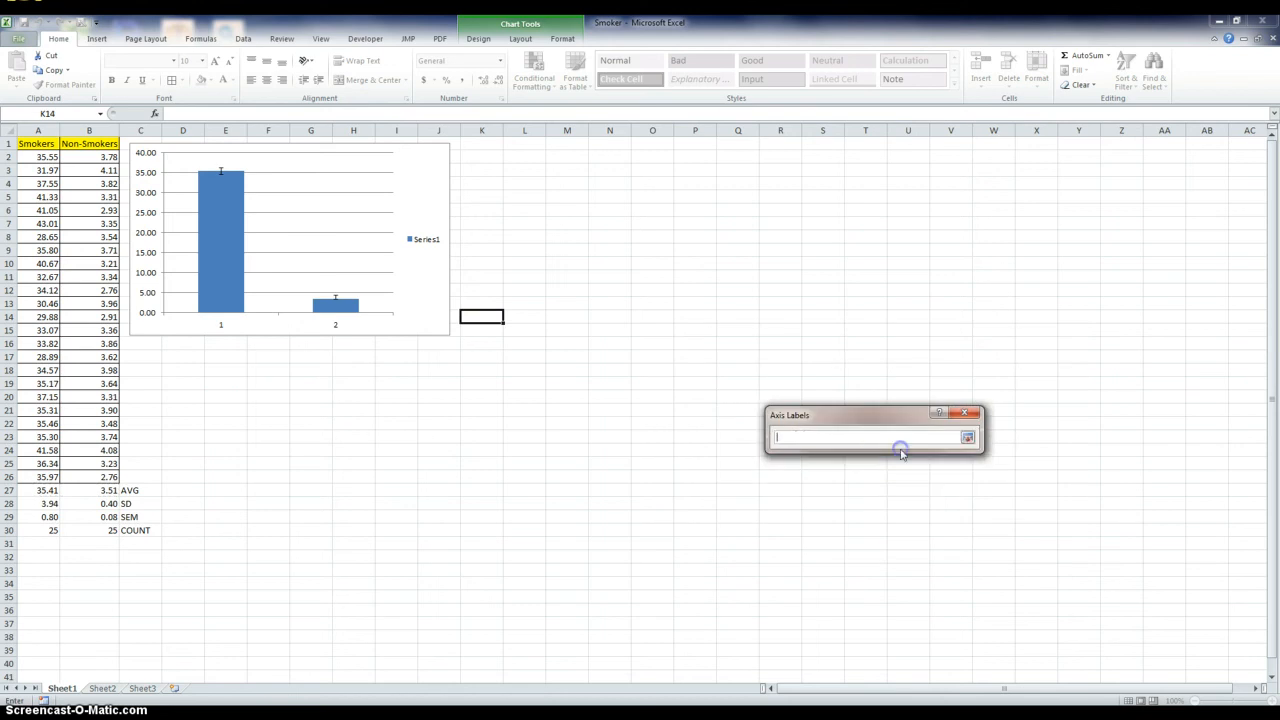
drag(36, 146, 90, 157)
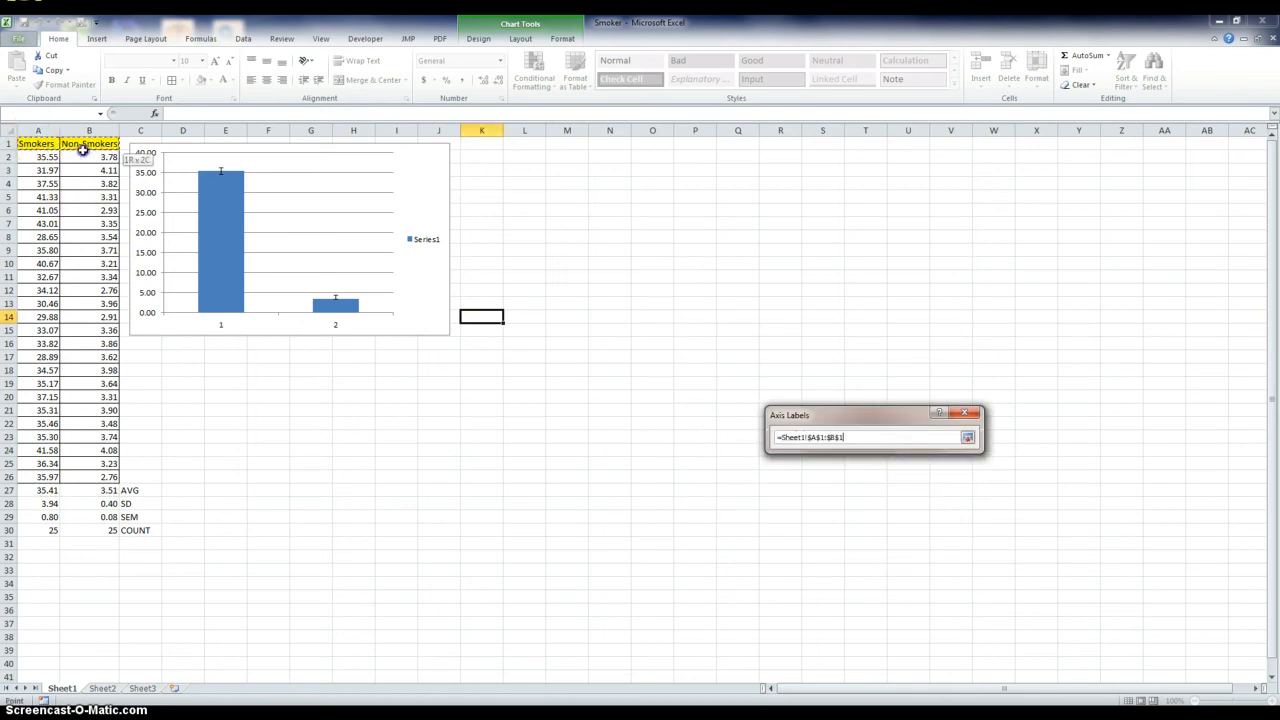
click(967, 440)
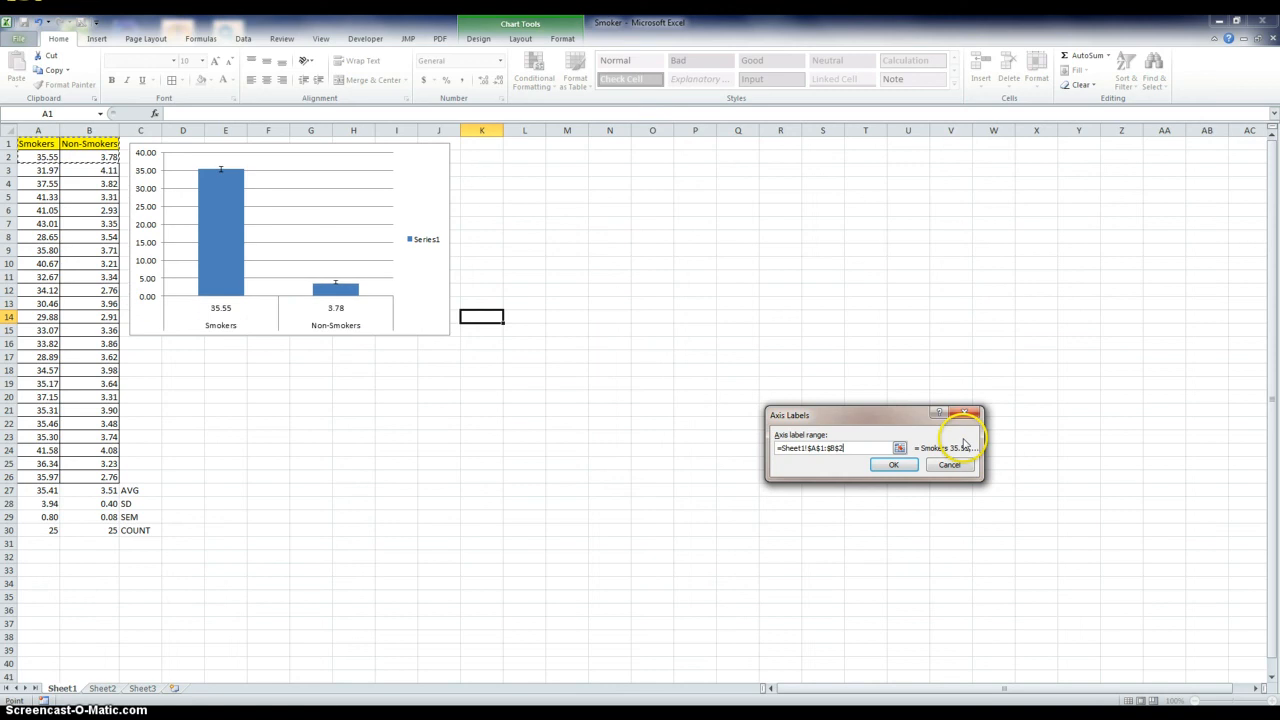
click(900, 464)
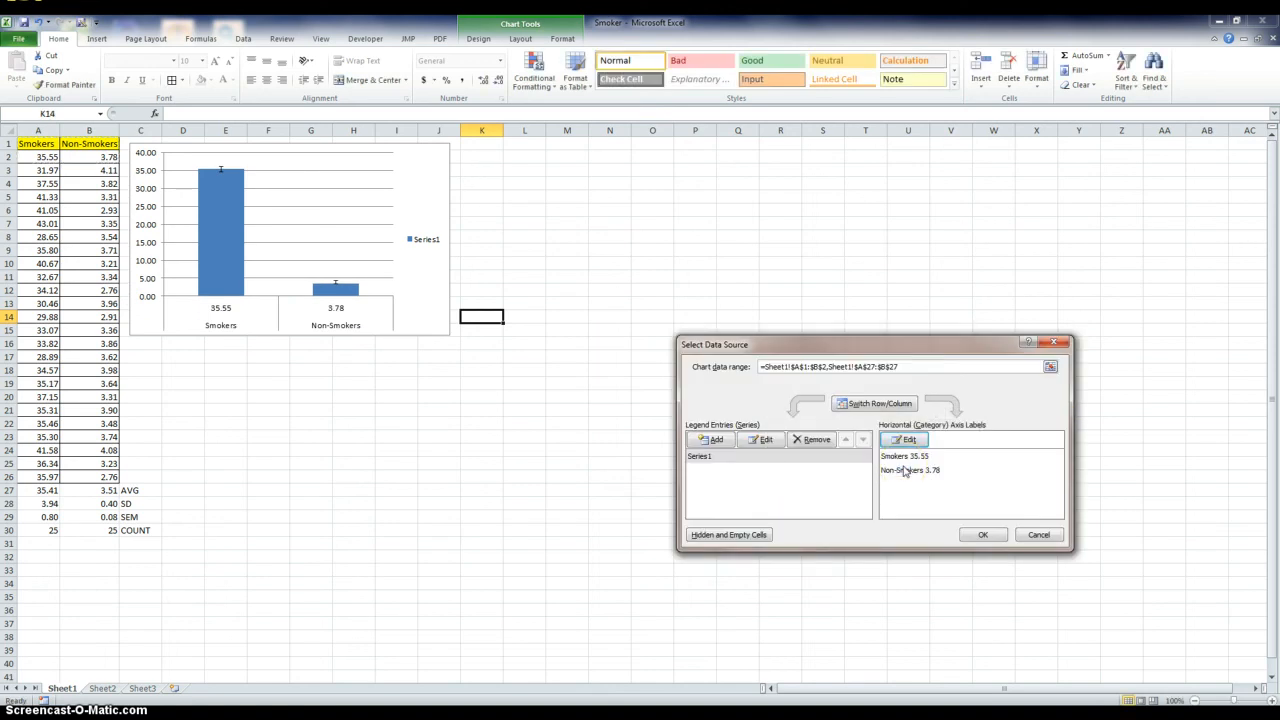
click(720, 457)
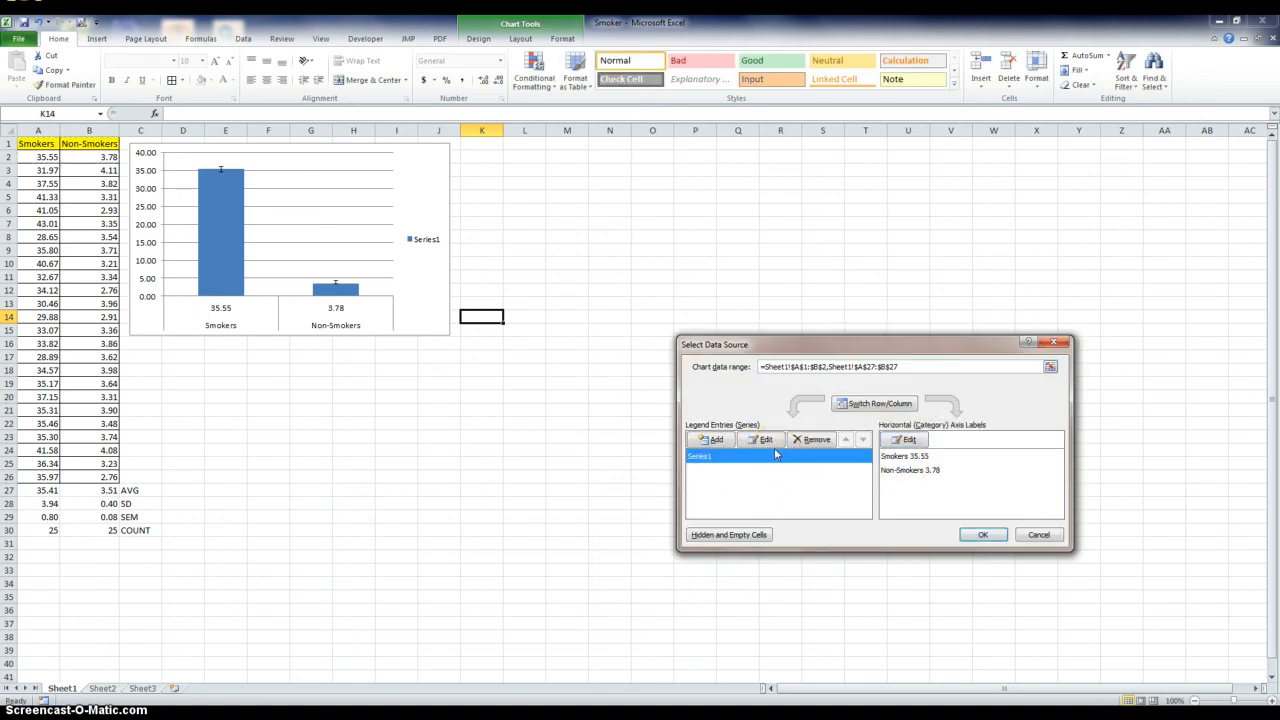
click(1038, 535)
Step: Set the chart's horizontal axis labels to the Smokers and Non-Smokers headers in A1:B1
click(421, 275)
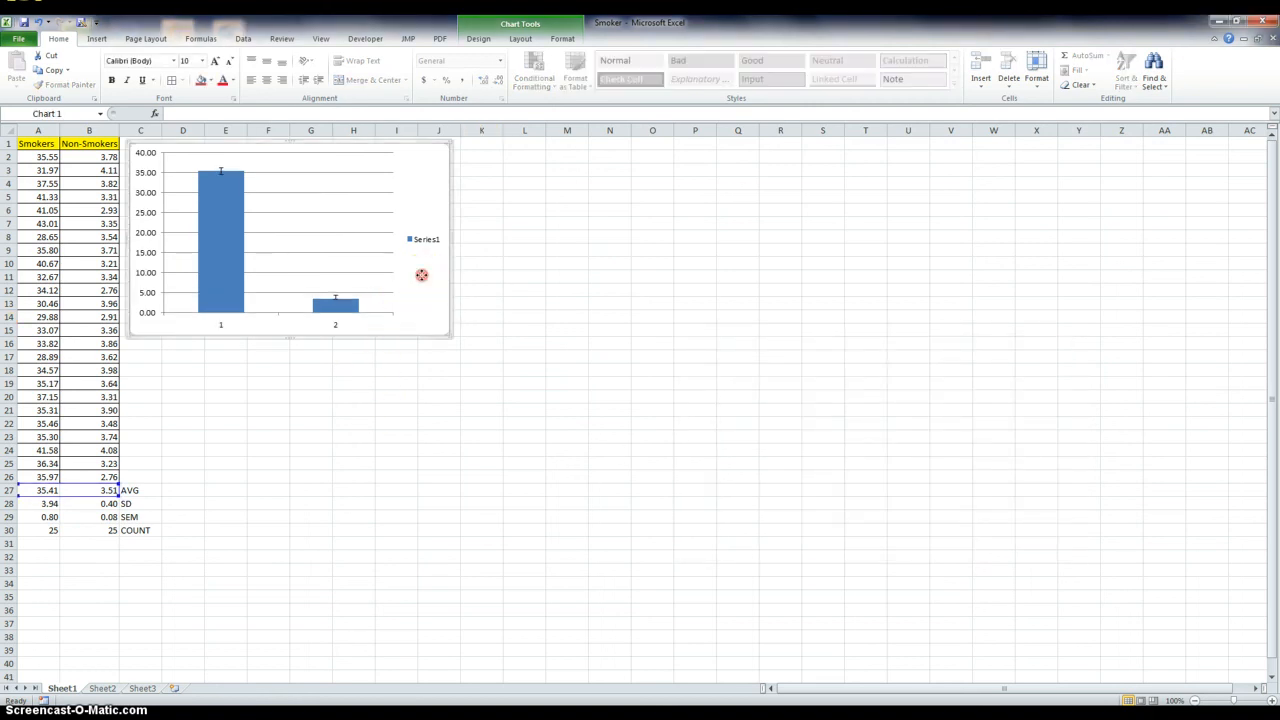
right_click(421, 276)
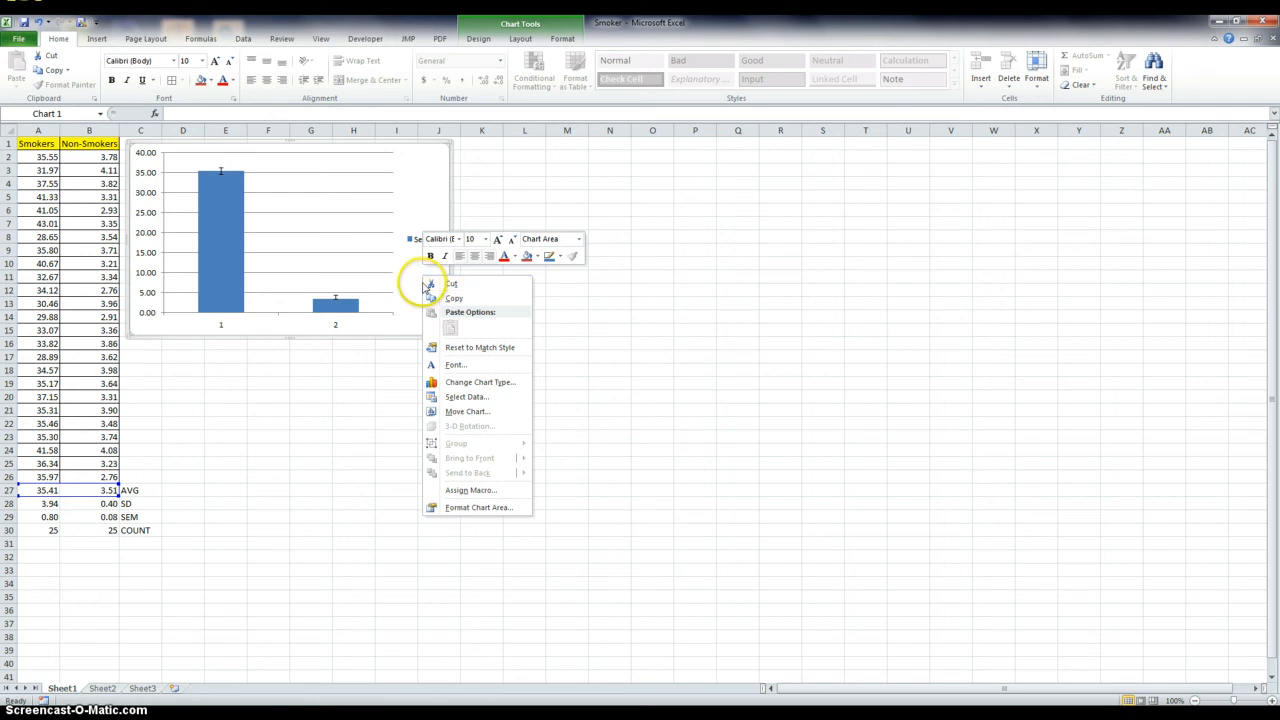
click(463, 396)
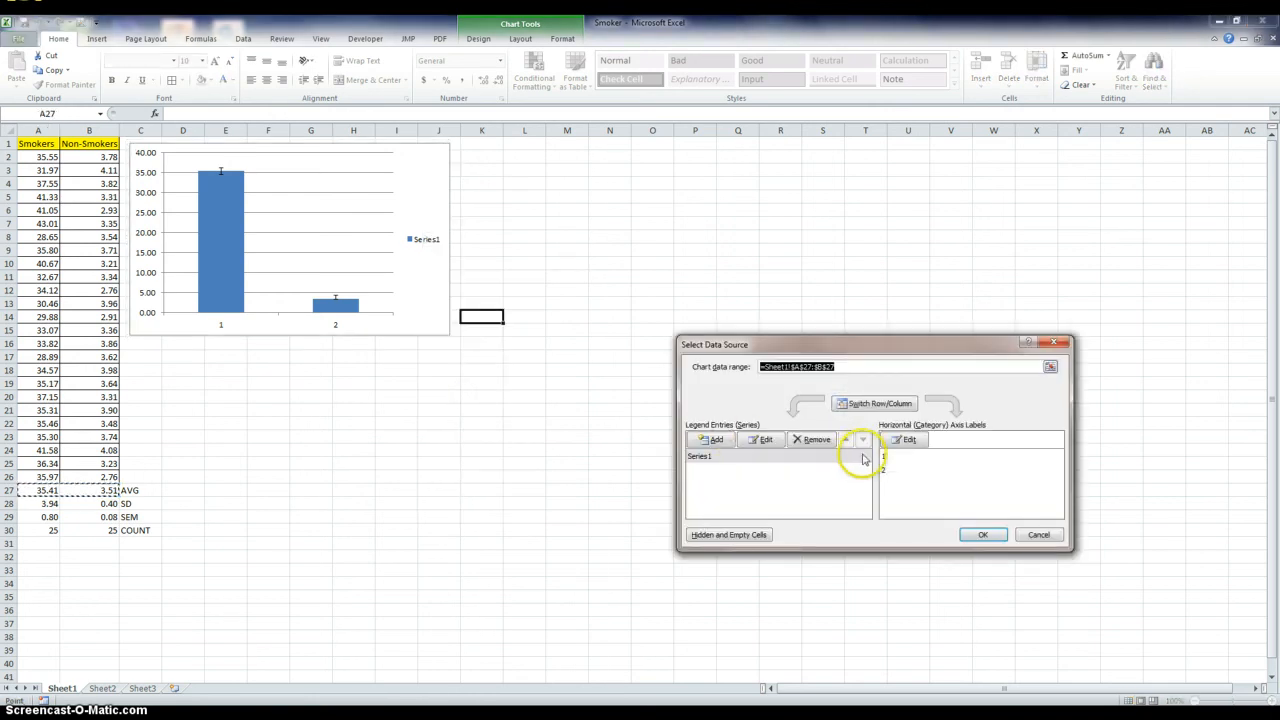
click(904, 440)
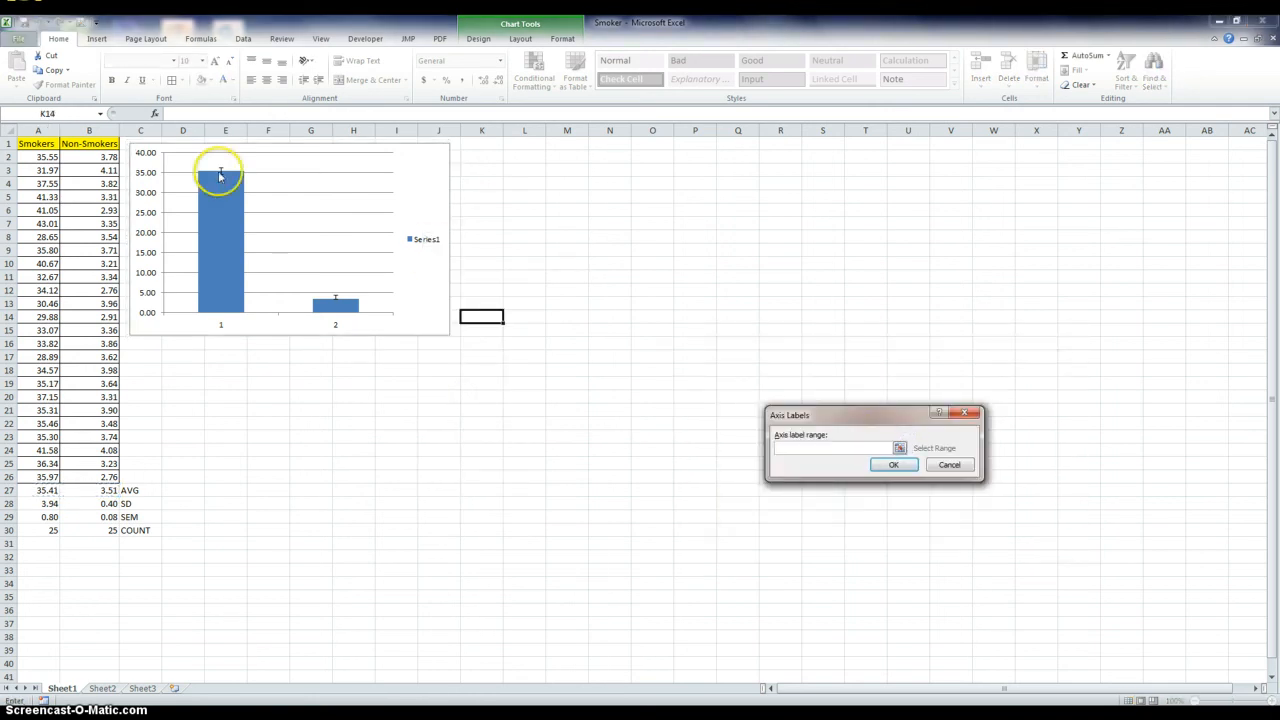
drag(45, 143, 78, 143)
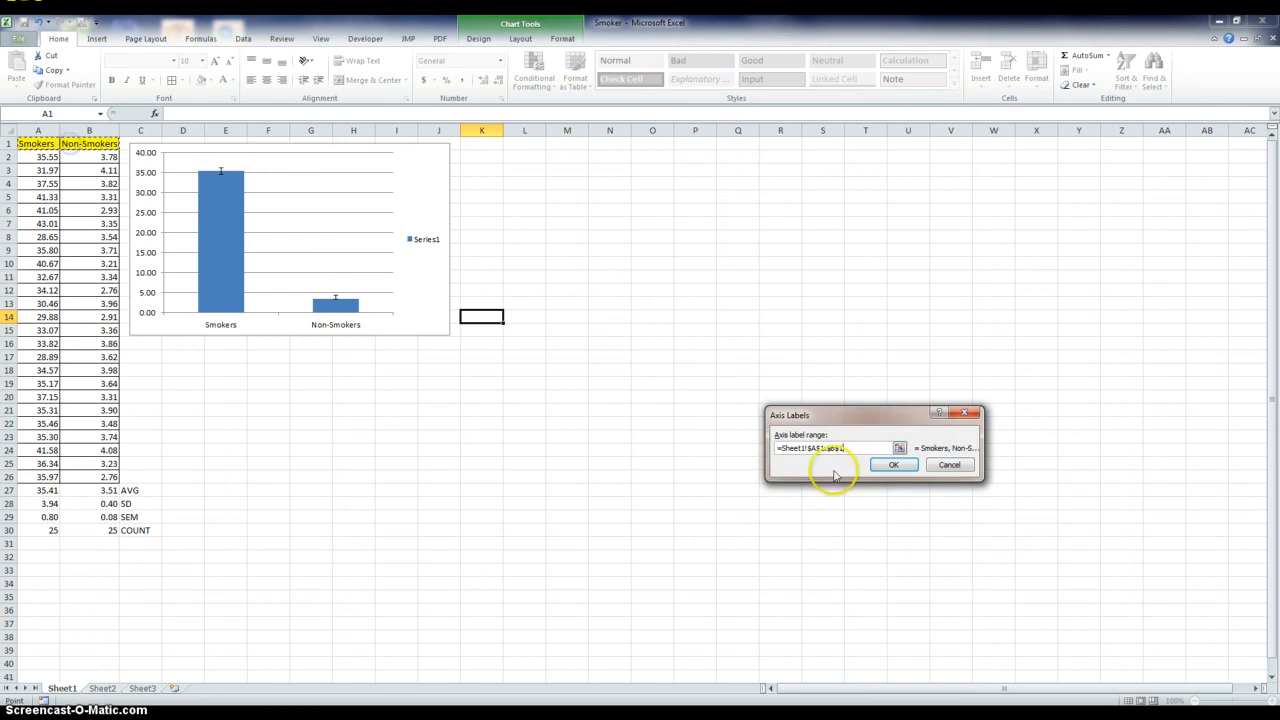
click(896, 466)
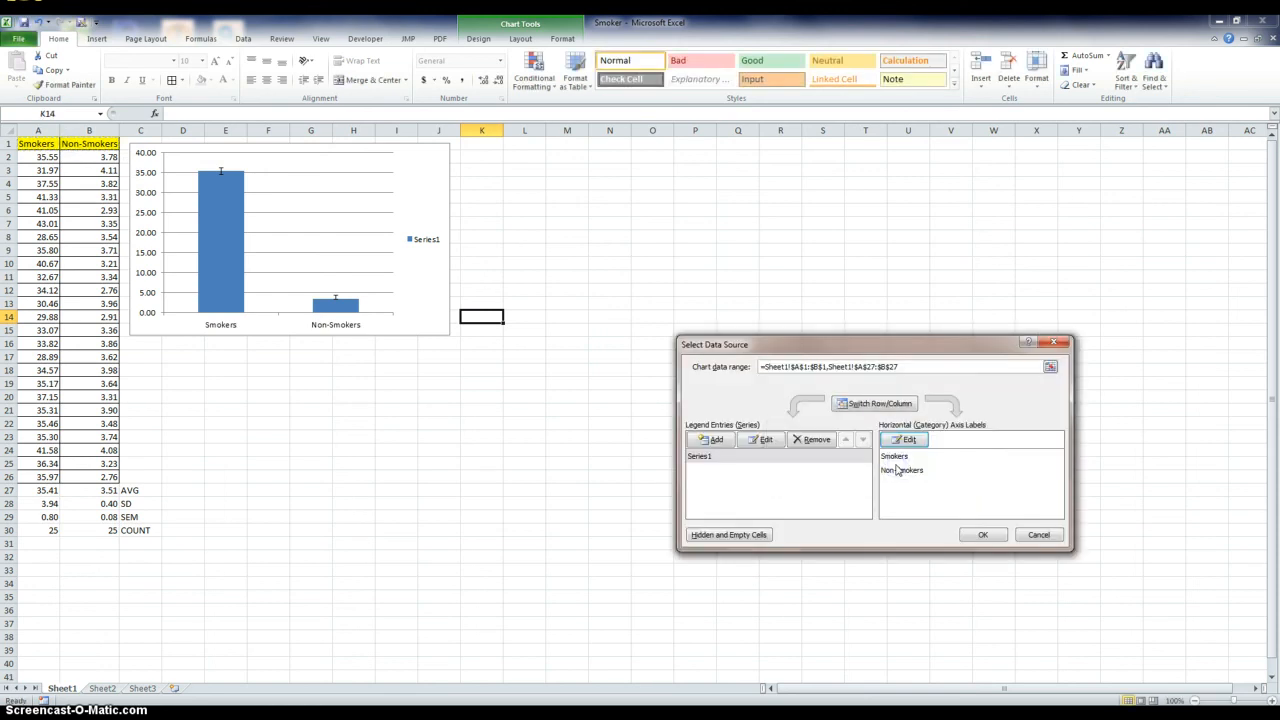
click(878, 490)
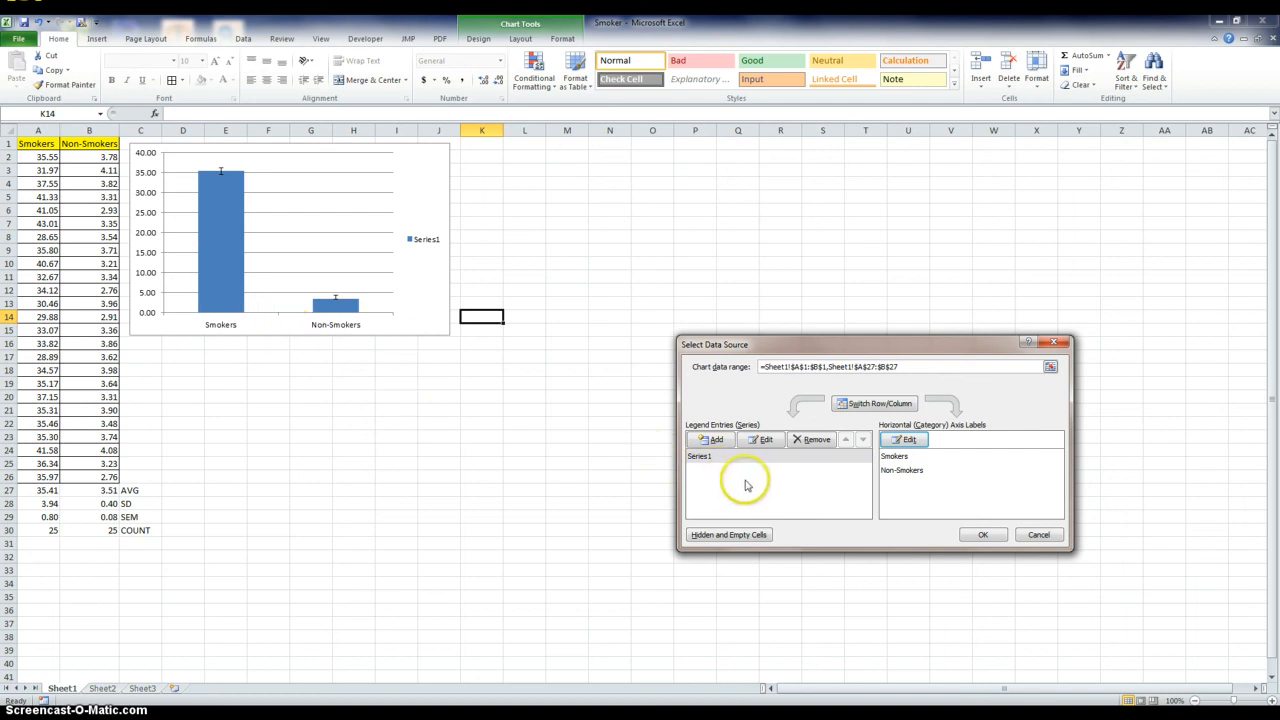
Step: Name the chart's data series "Biomarker Levels Smokers" and apply the data source changes
click(763, 440)
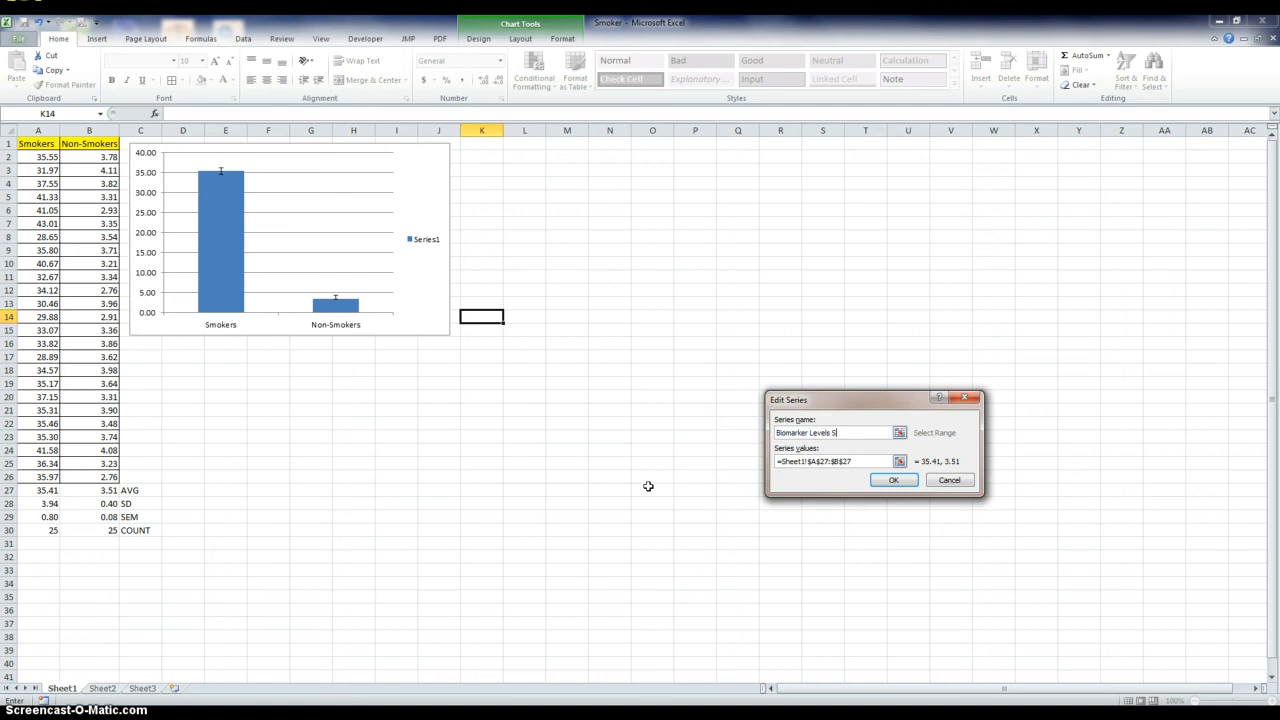
text(s)
key(Return)
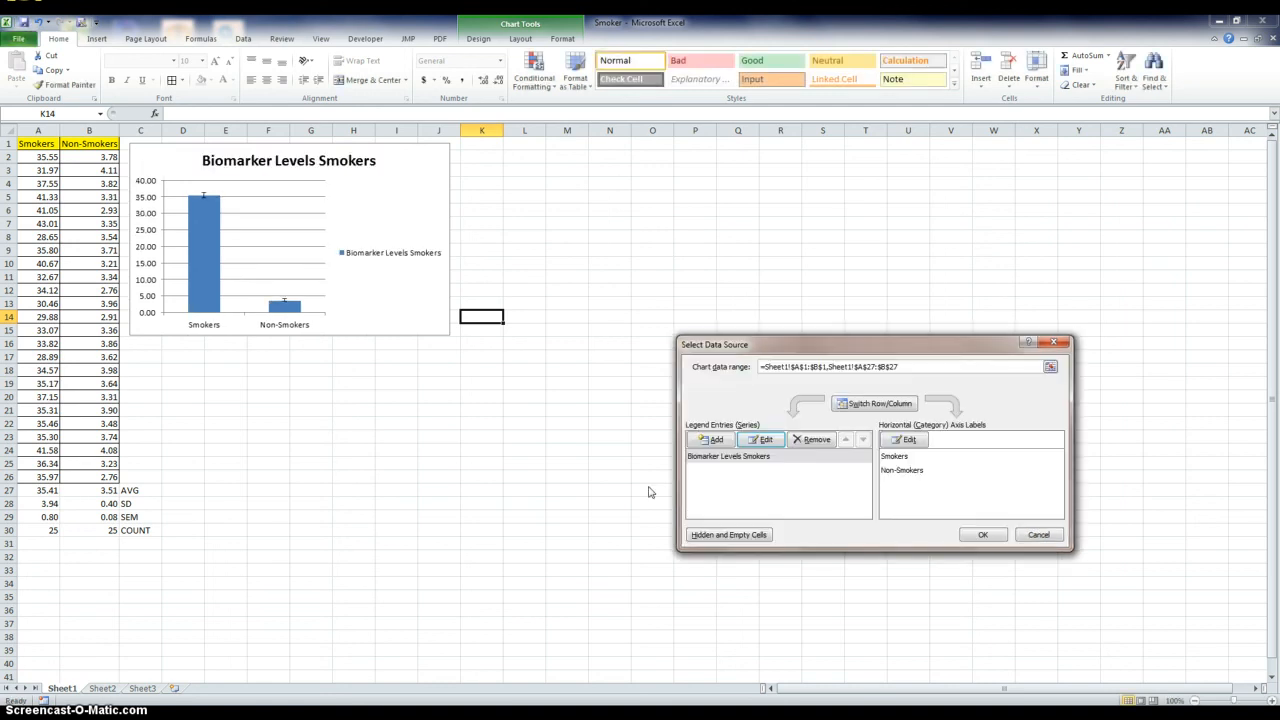
click(982, 534)
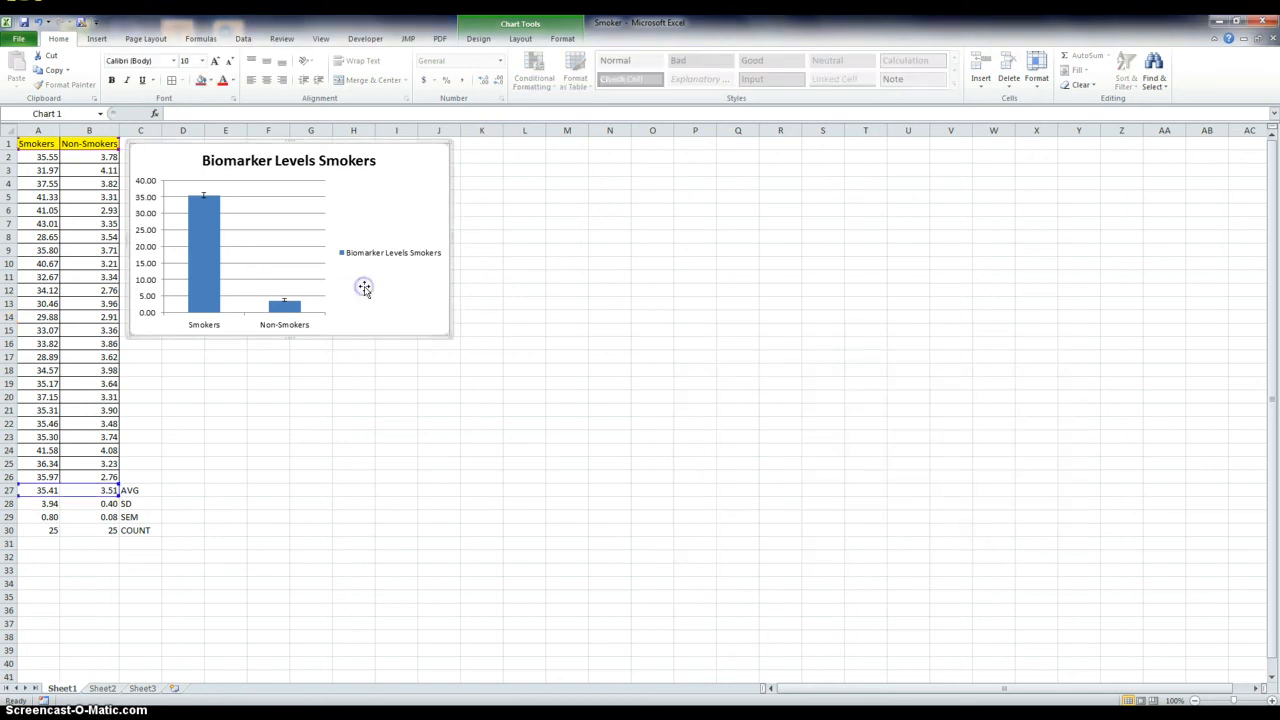
Step: Turn off the legend of the Biomarker Levels Smokers chart and deselect the chart
click(527, 42)
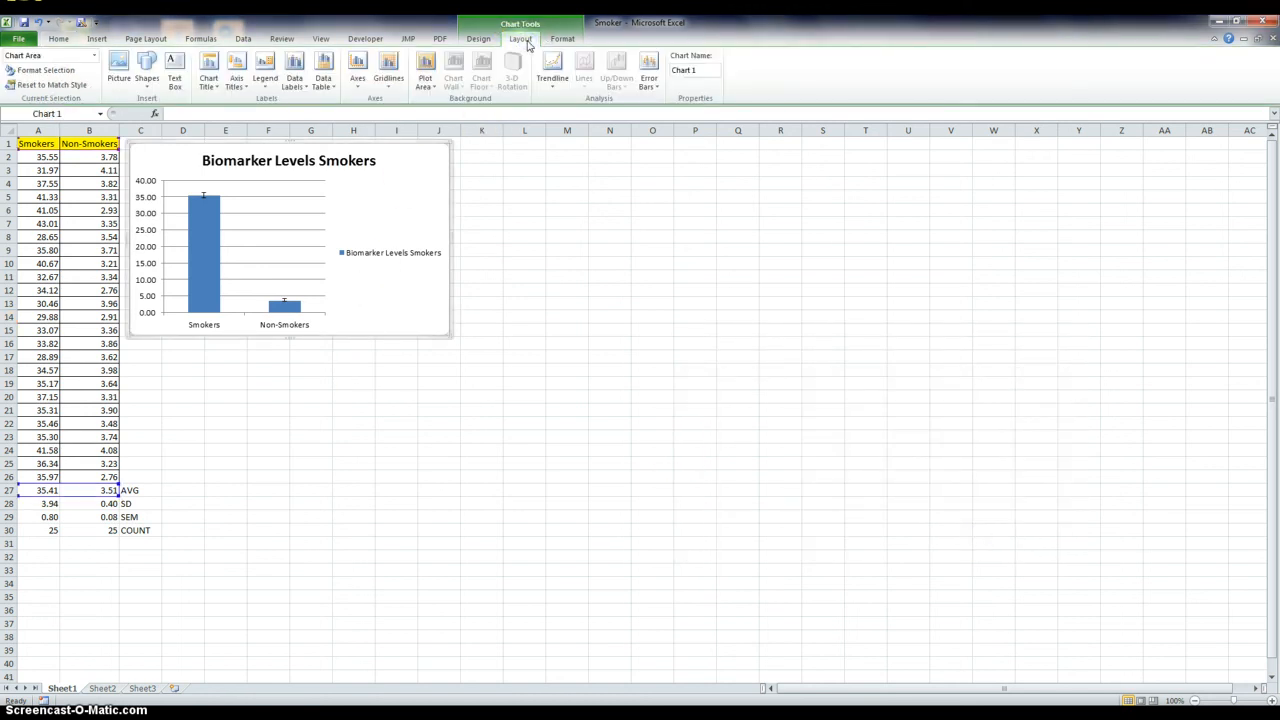
click(265, 80)
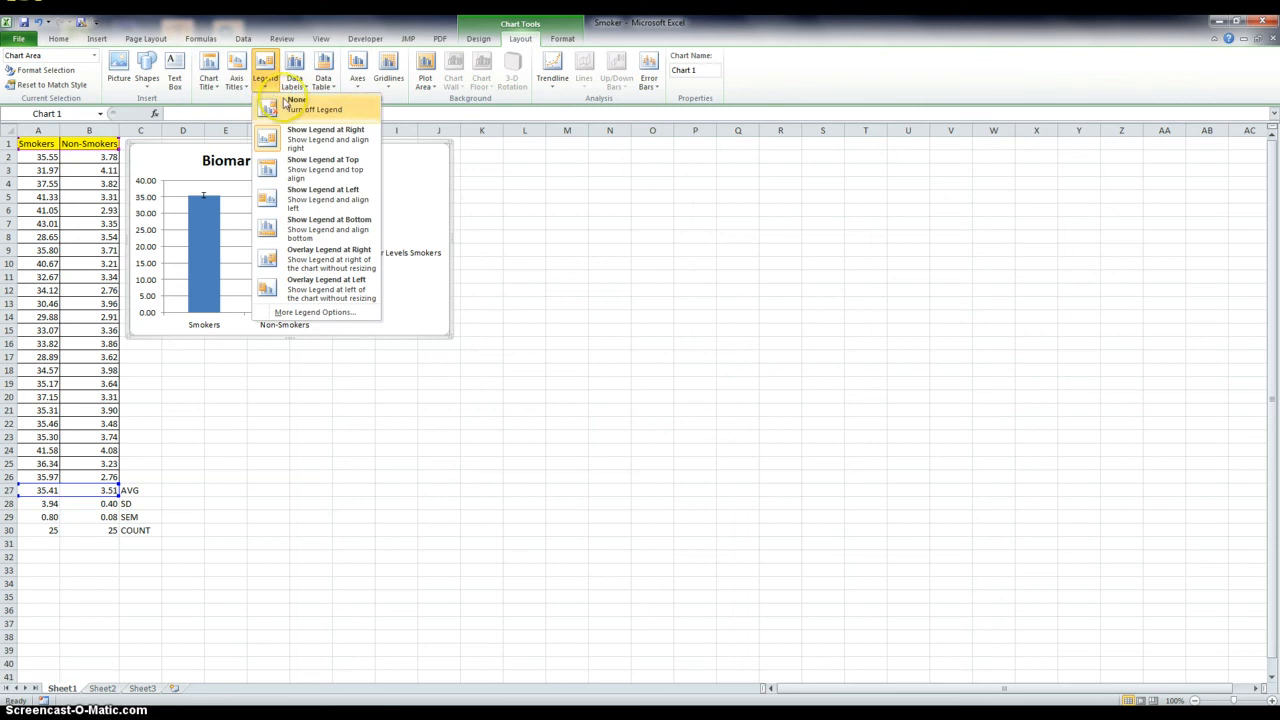
click(300, 104)
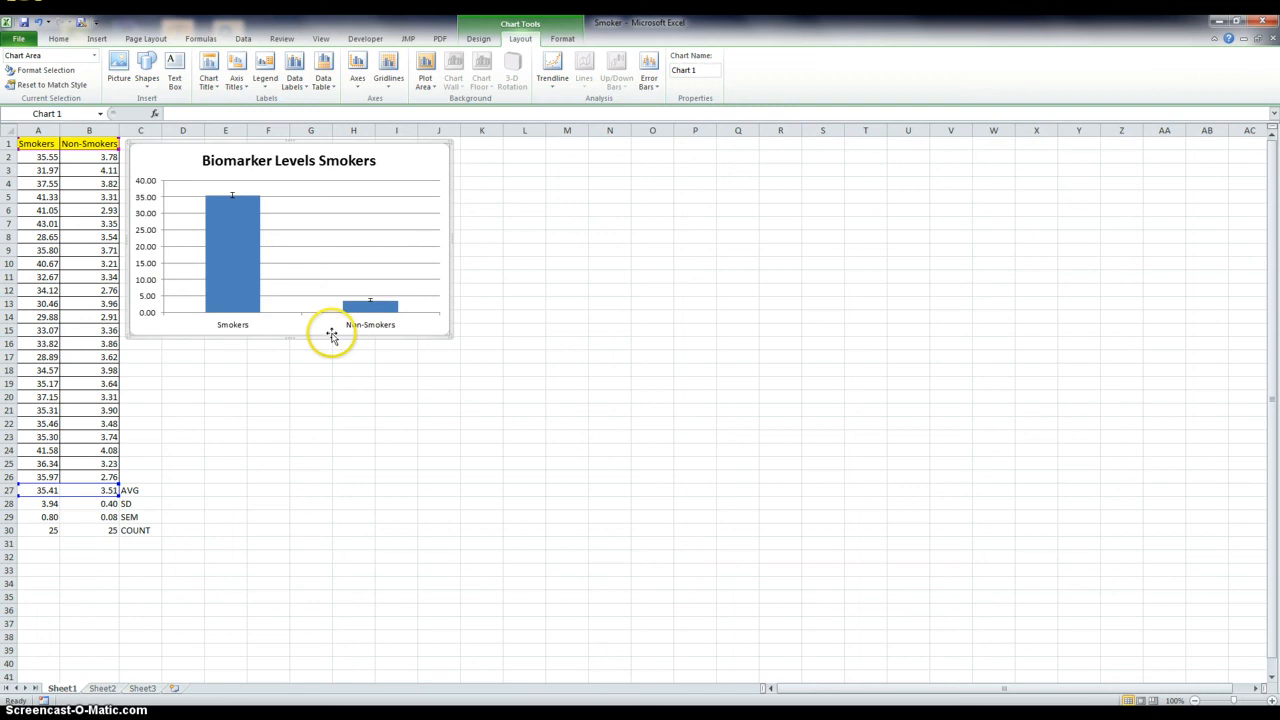
click(348, 385)
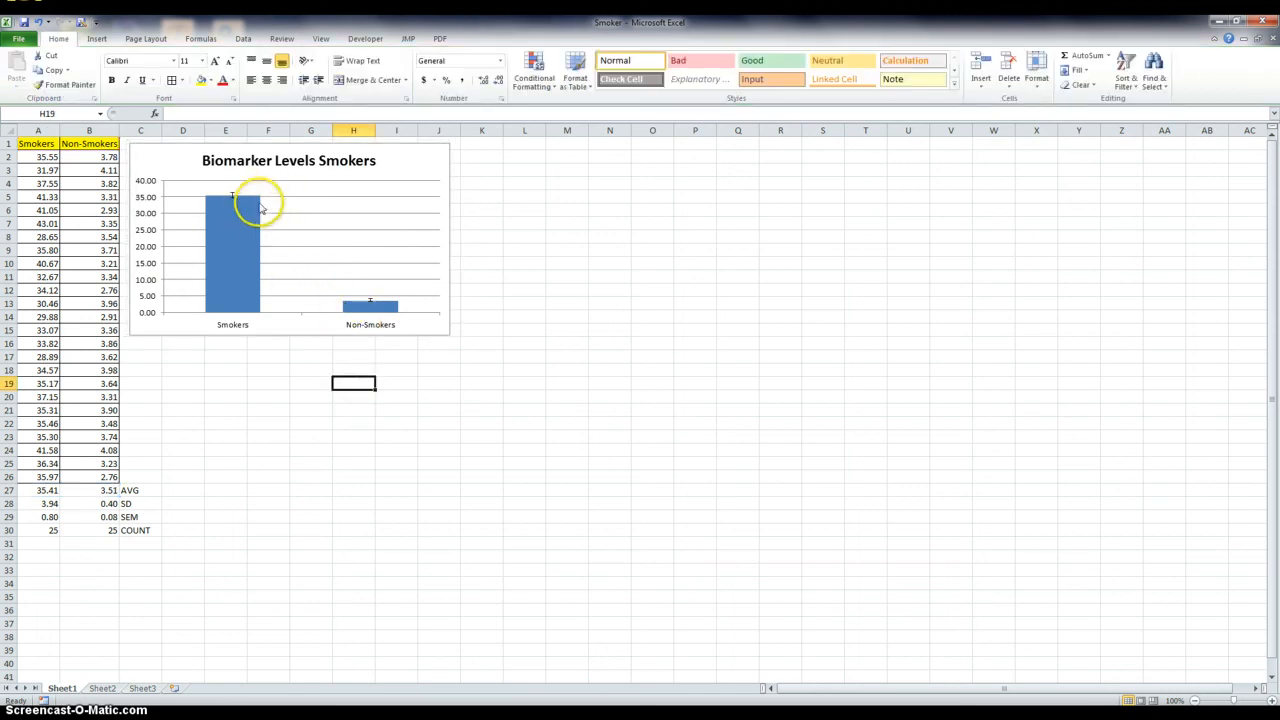
Step: Start a Descriptive Statistics analysis on input range A1:B26, grouped by columns, with labels in the first row
mouse_move(360, 305)
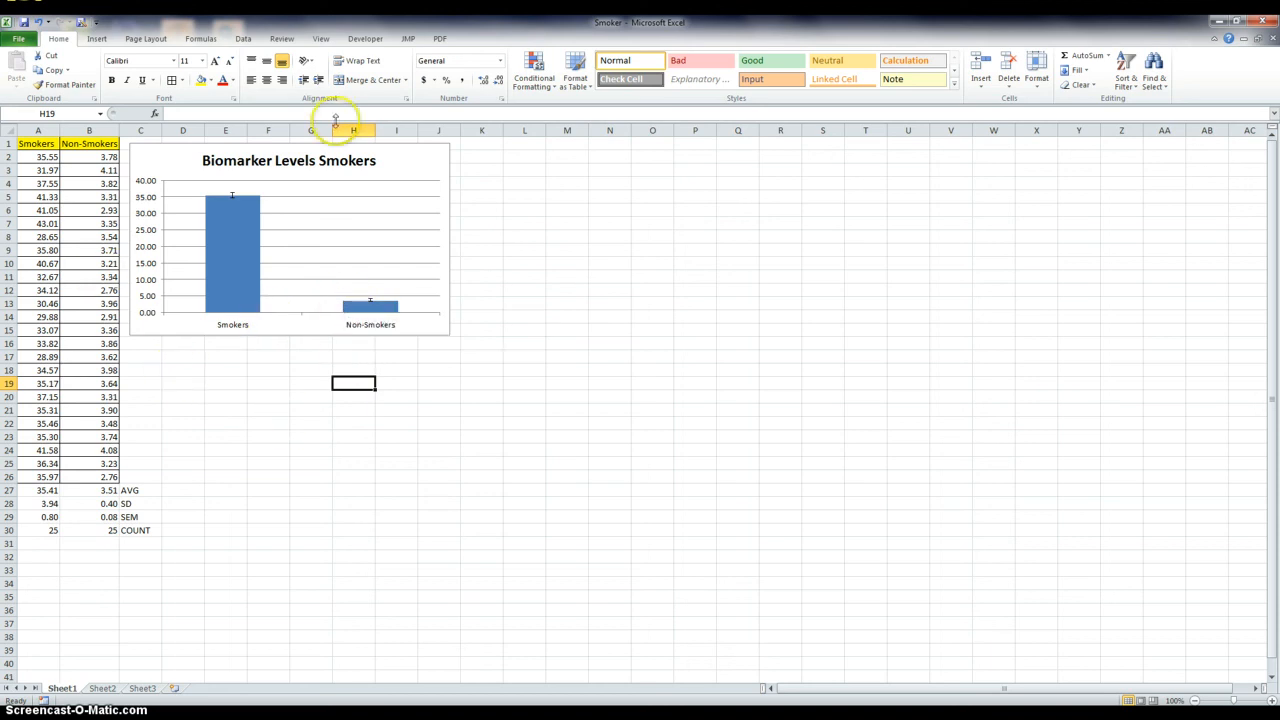
click(243, 38)
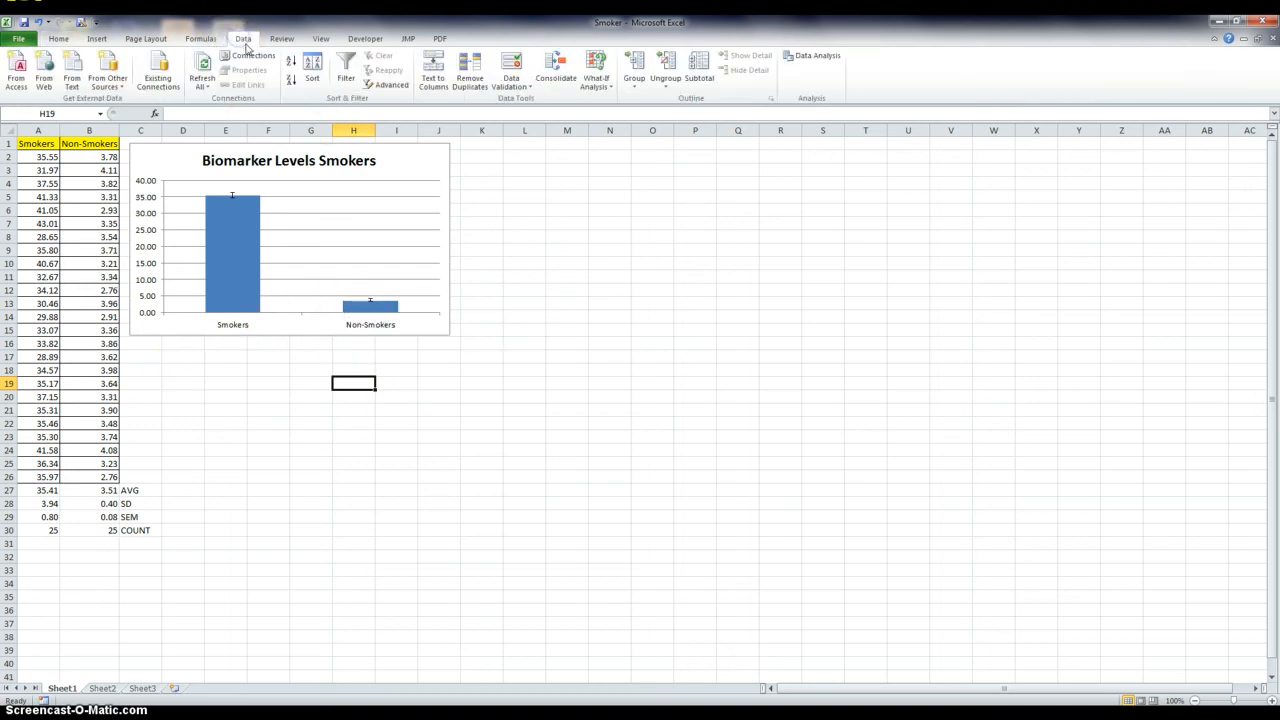
click(817, 58)
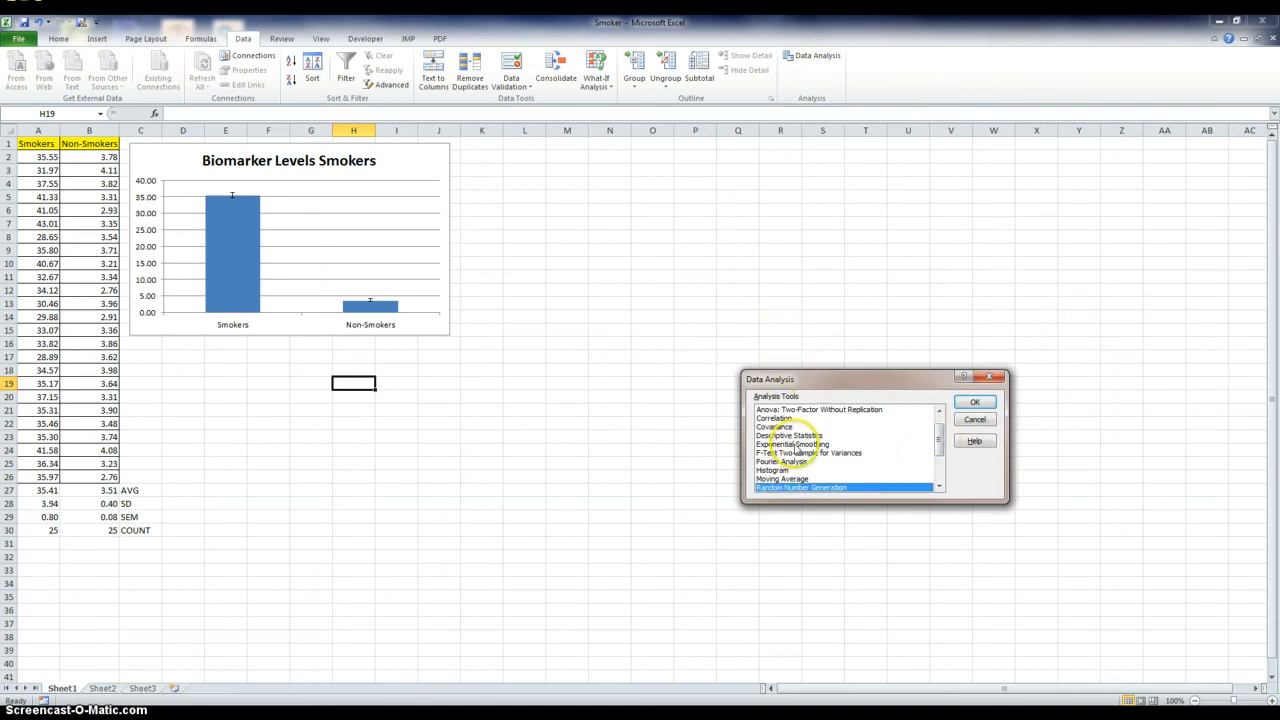
click(796, 437)
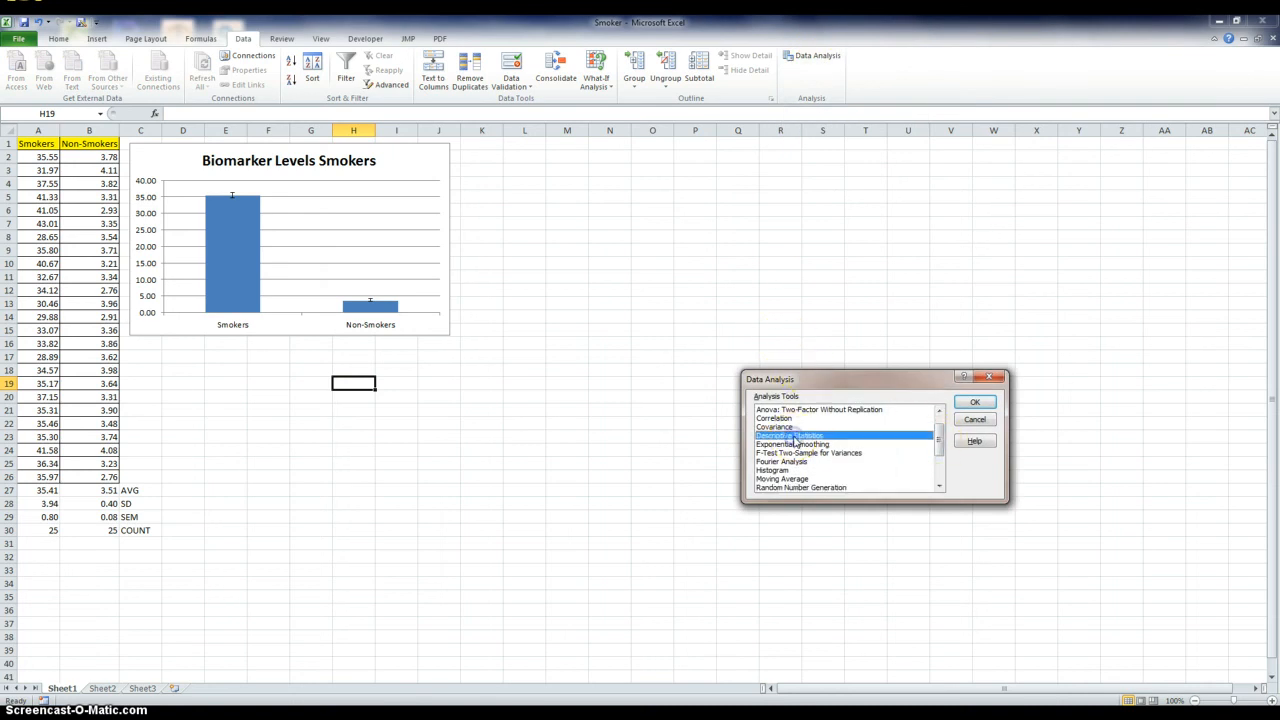
click(974, 403)
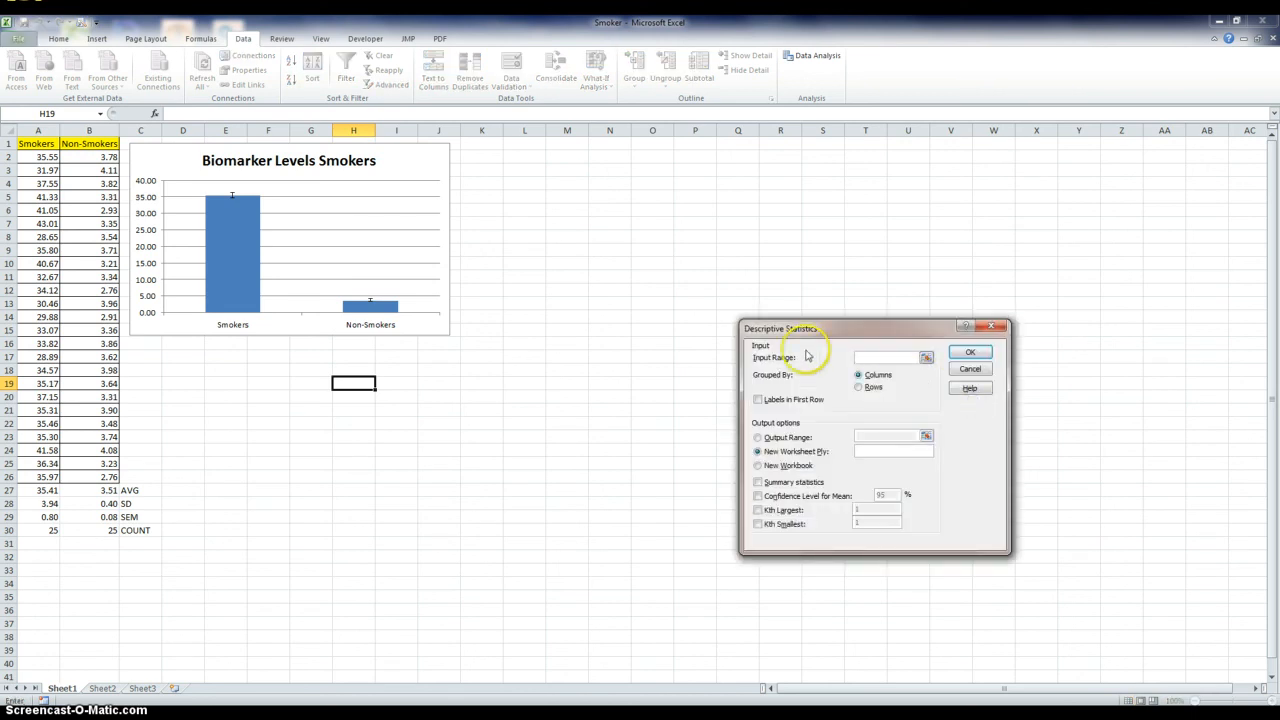
click(926, 358)
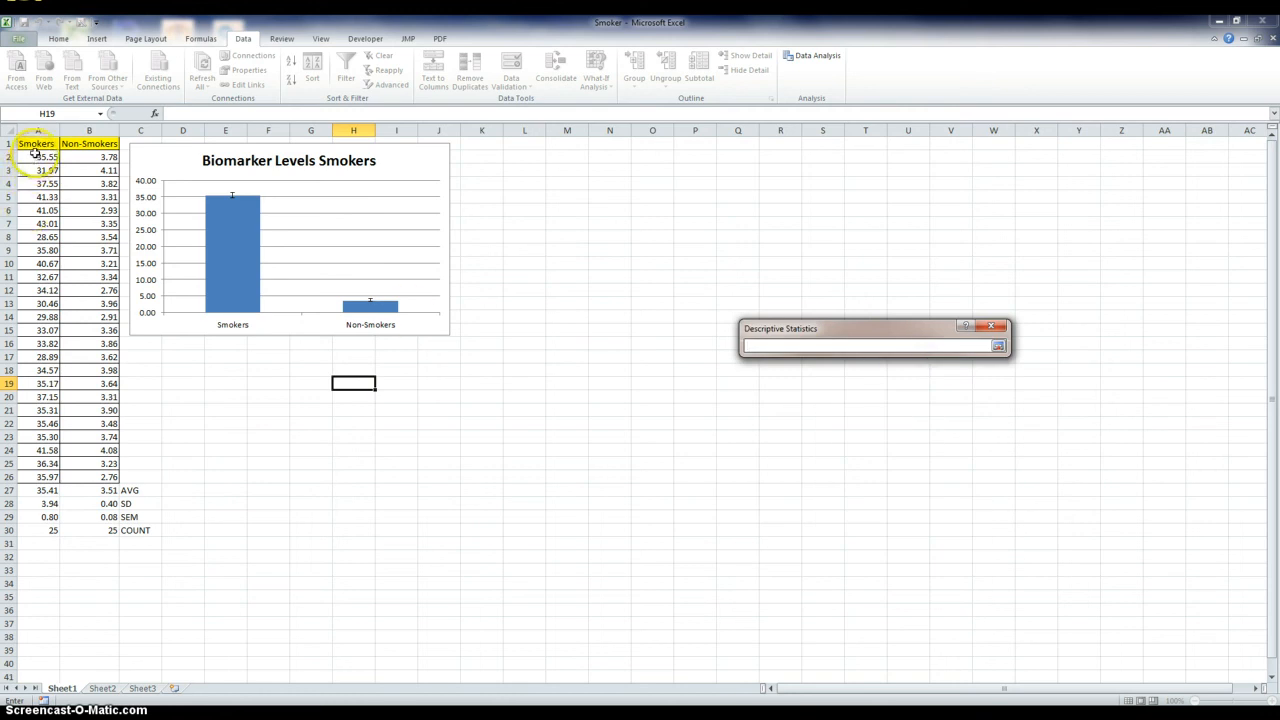
drag(35, 144, 99, 474)
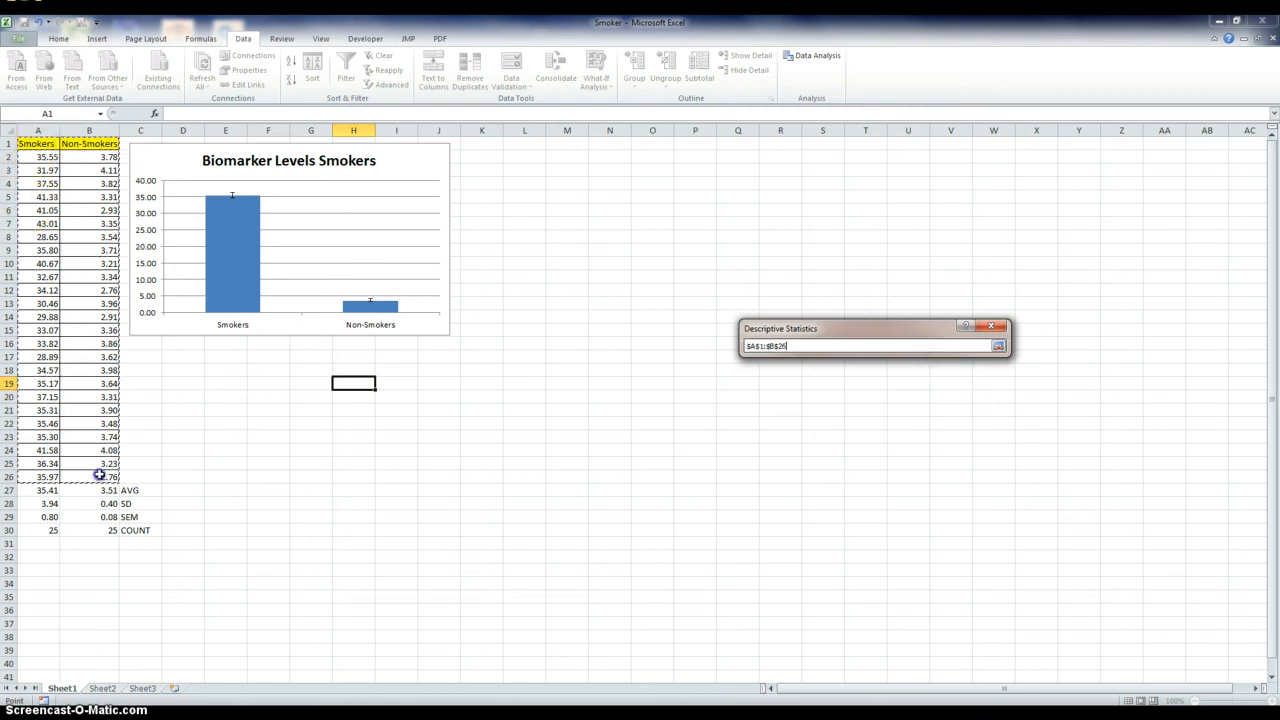
click(998, 346)
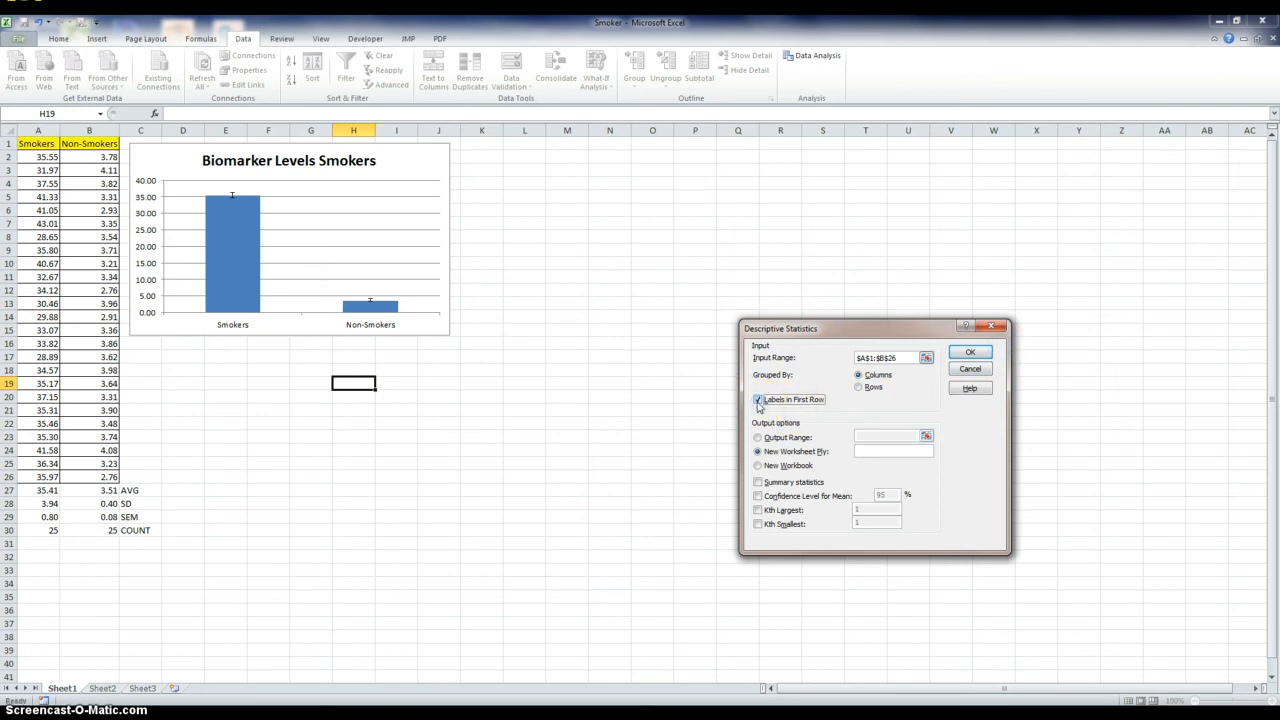
Step: Send the Descriptive Statistics output to the current sheet starting at cell E17, below the chart
click(758, 437)
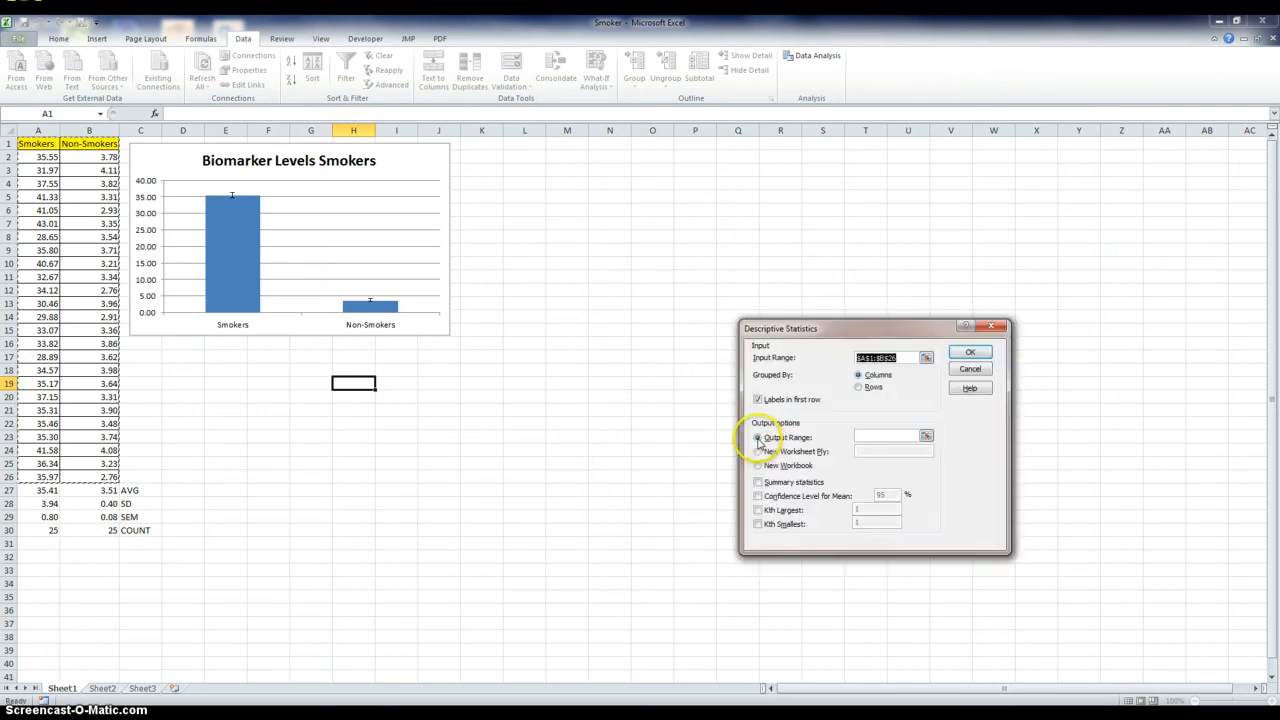
click(926, 436)
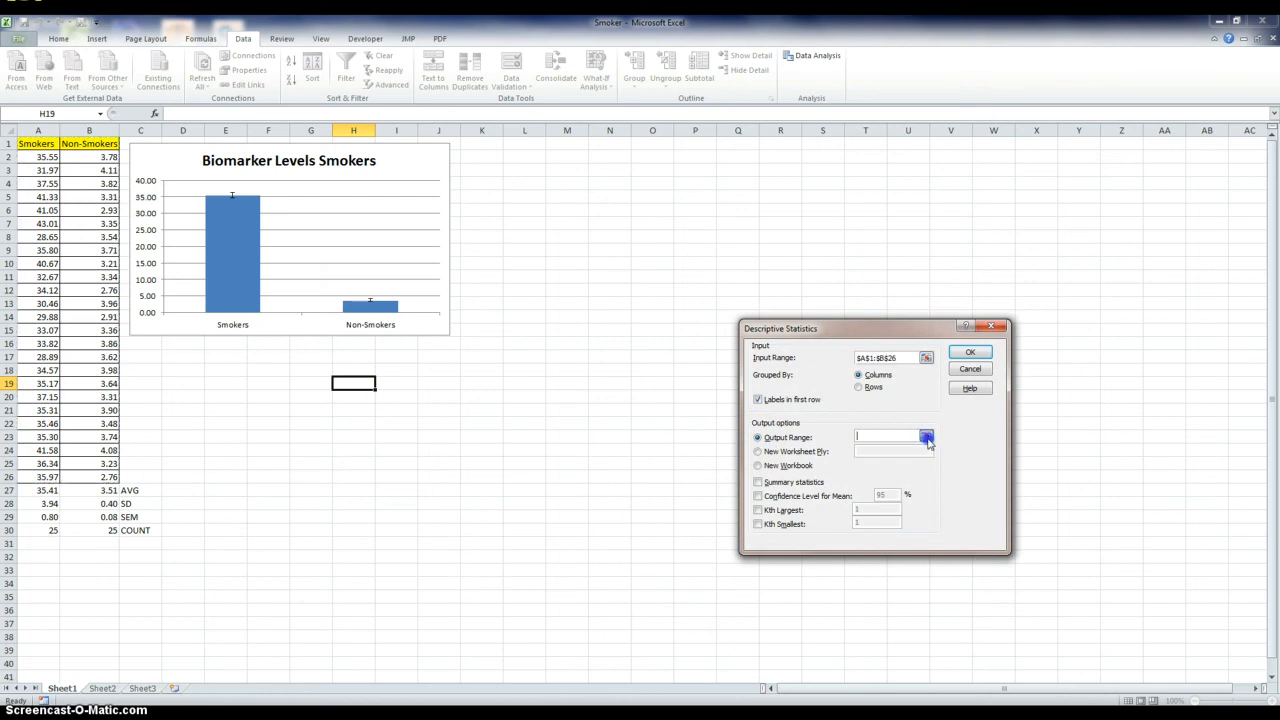
click(217, 358)
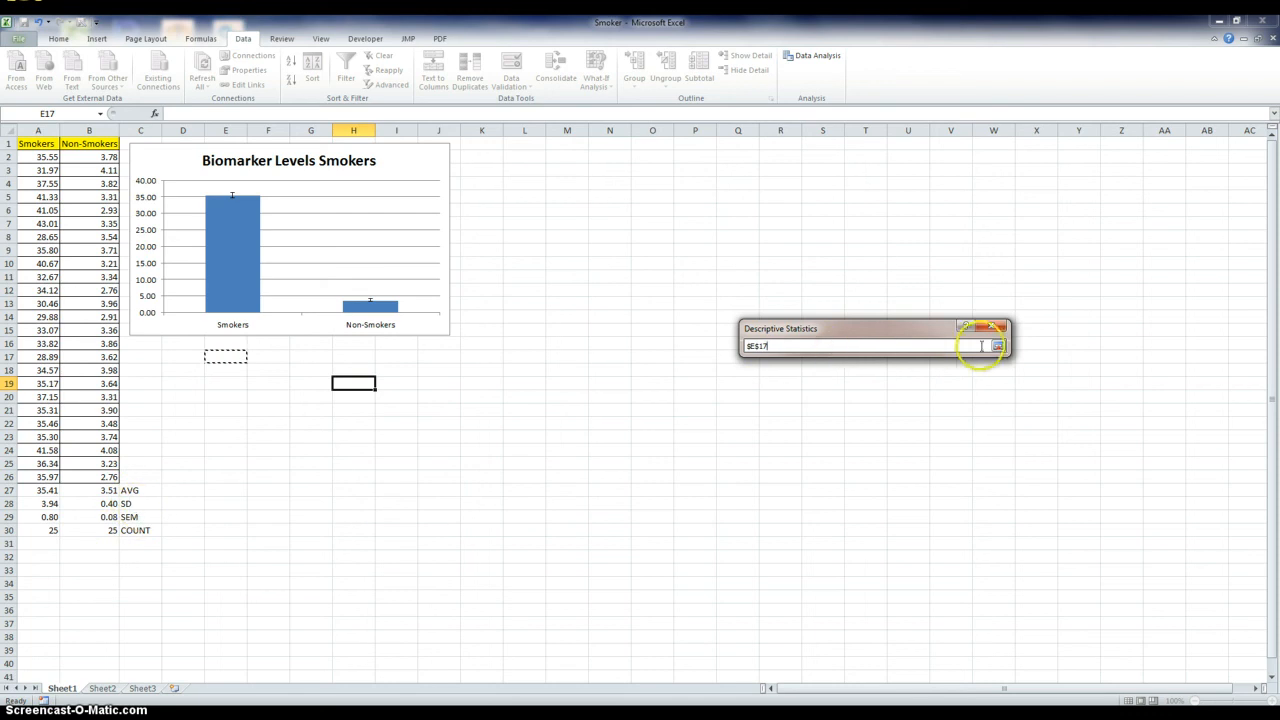
click(998, 348)
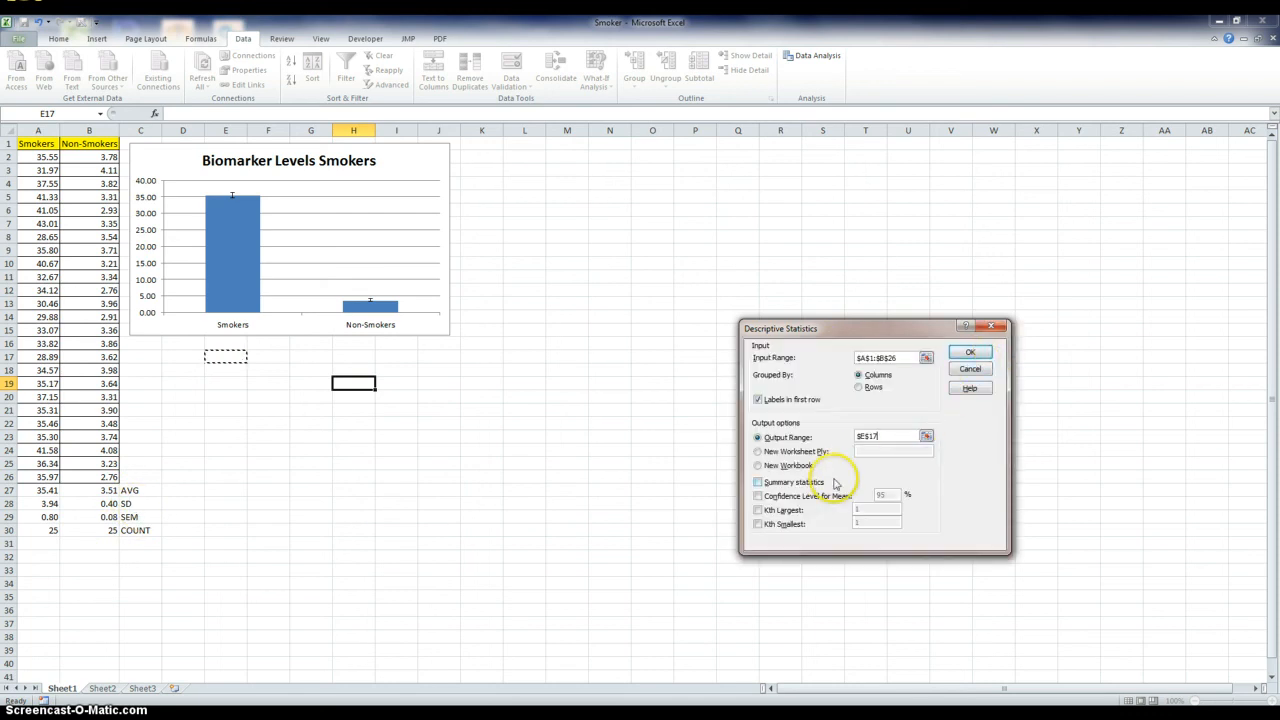
Step: Include summary statistics, the 95% confidence level for the mean, Kth largest 1 and Kth smallest 1, and generate the statistics table
click(757, 482)
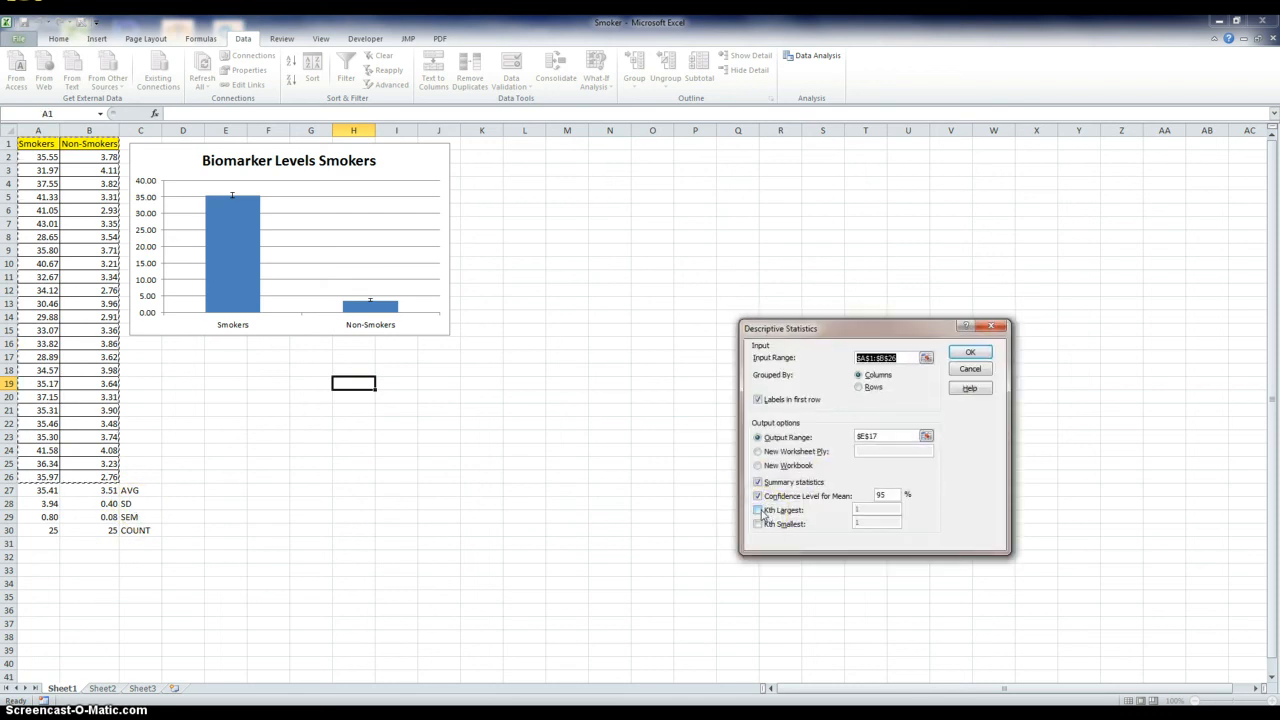
click(758, 510)
click(758, 524)
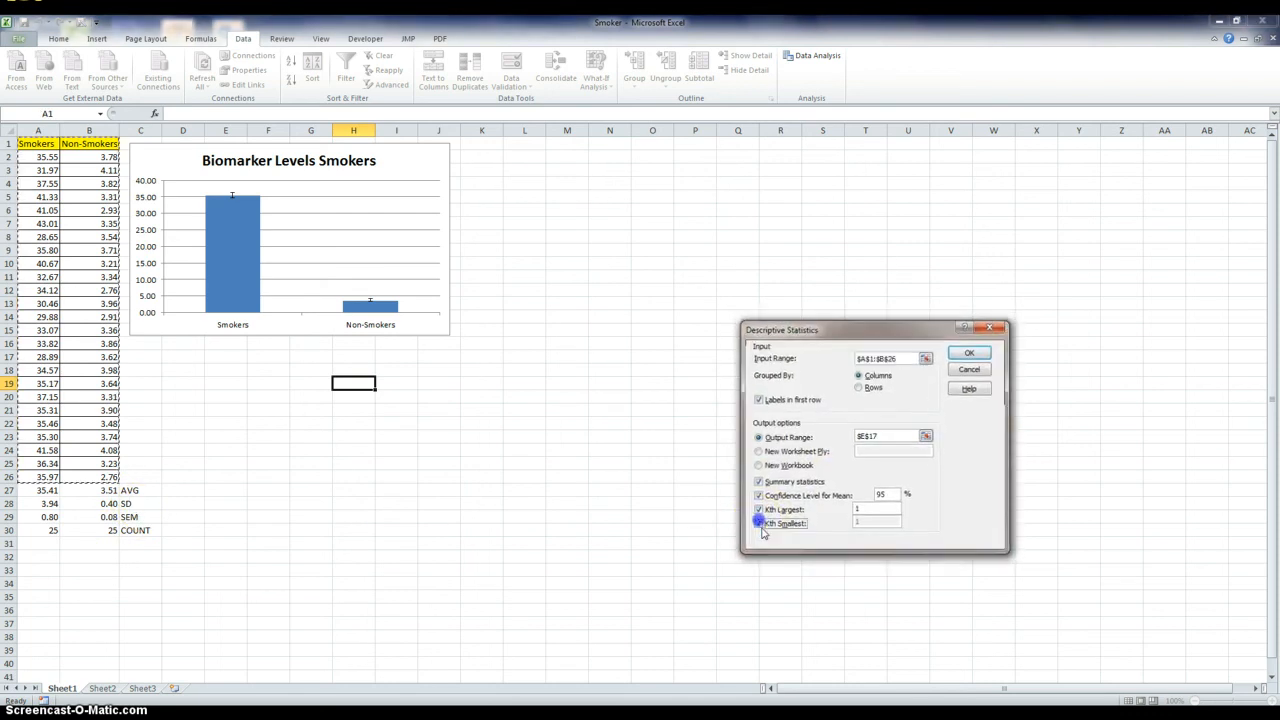
click(970, 352)
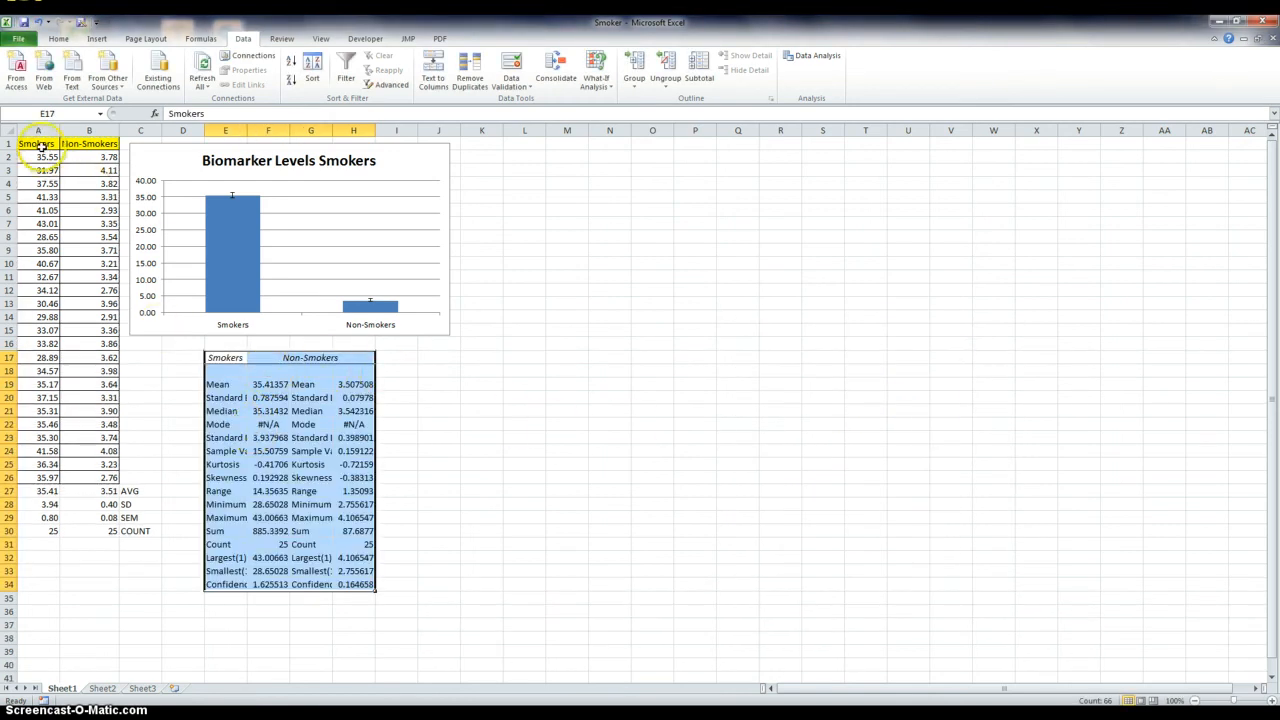
Step: Select the data, chart and statistics in A1:J35 and set the page orientation to Landscape
drag(38, 144, 459, 599)
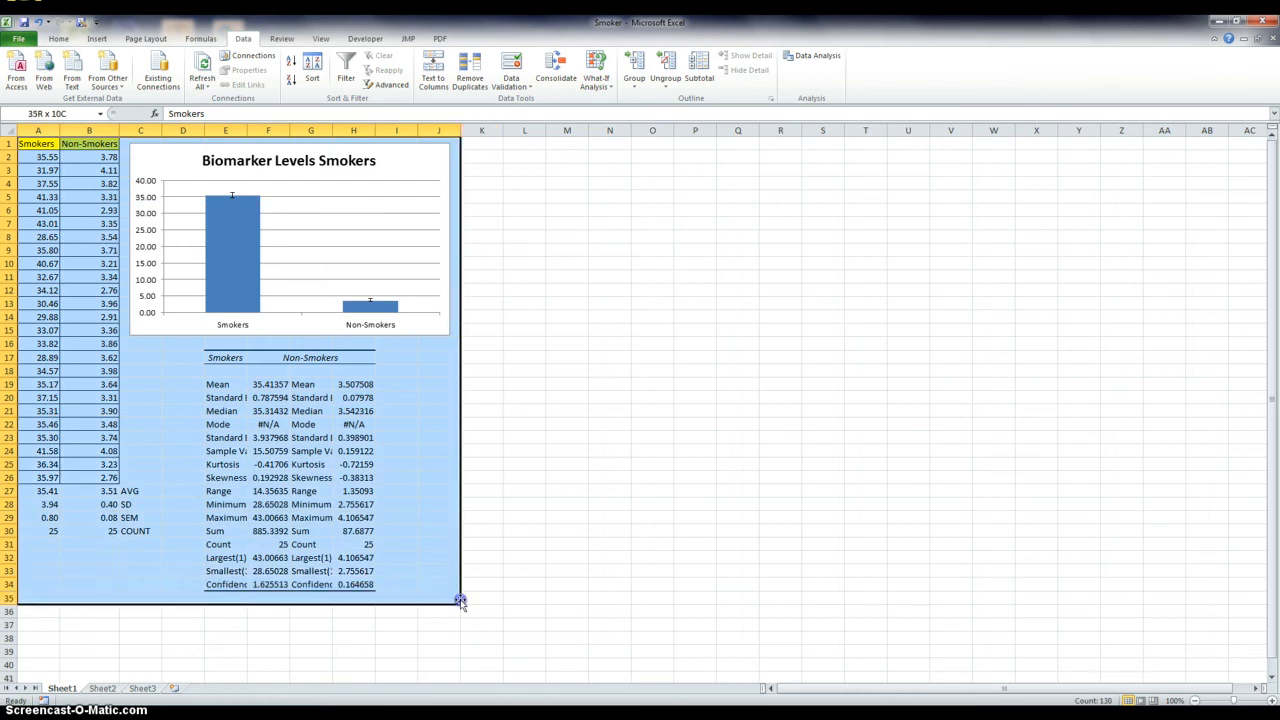
click(145, 38)
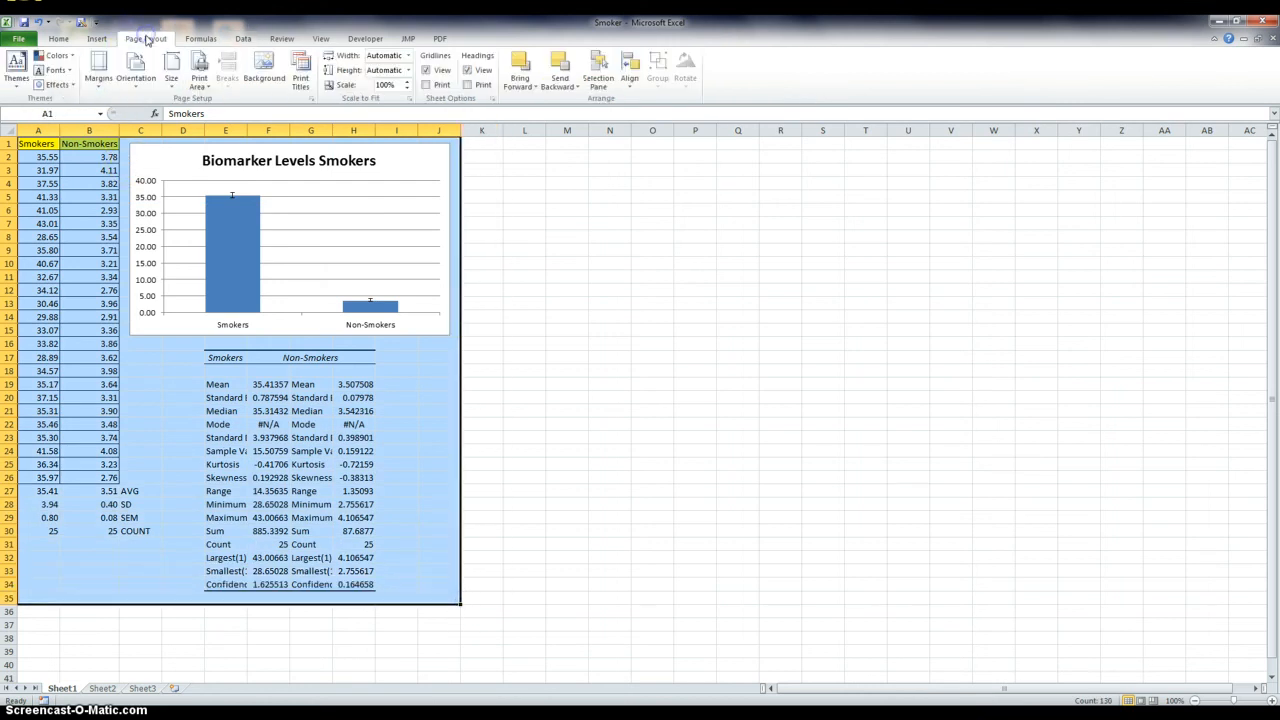
click(137, 88)
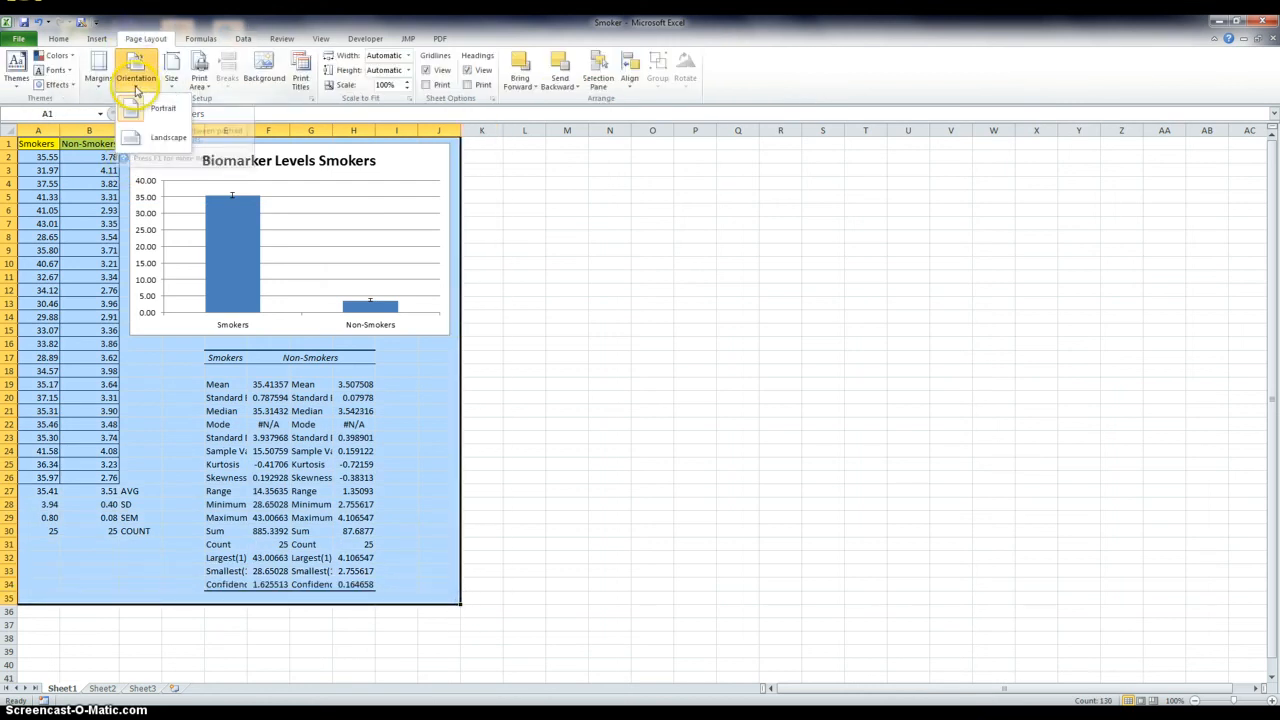
click(160, 138)
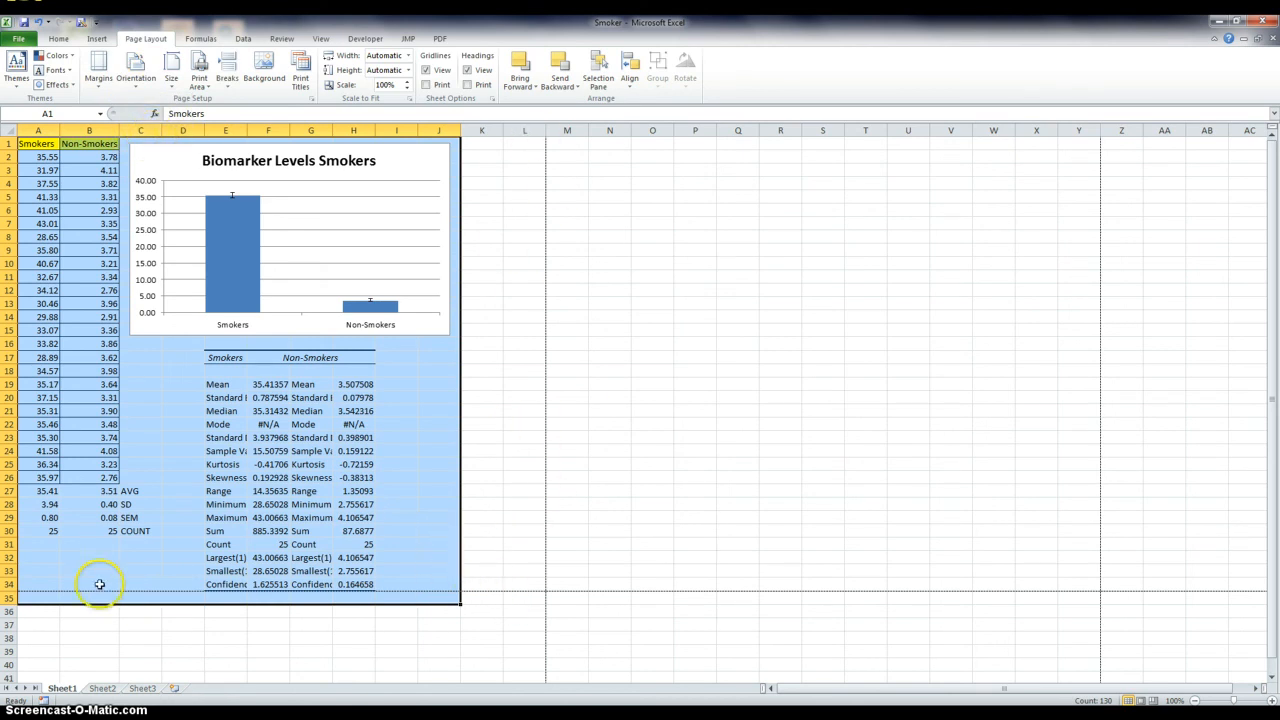
Step: Save a copy of the workbook as a PDF named Smoker in My Documents, opening it after publishing
click(20, 37)
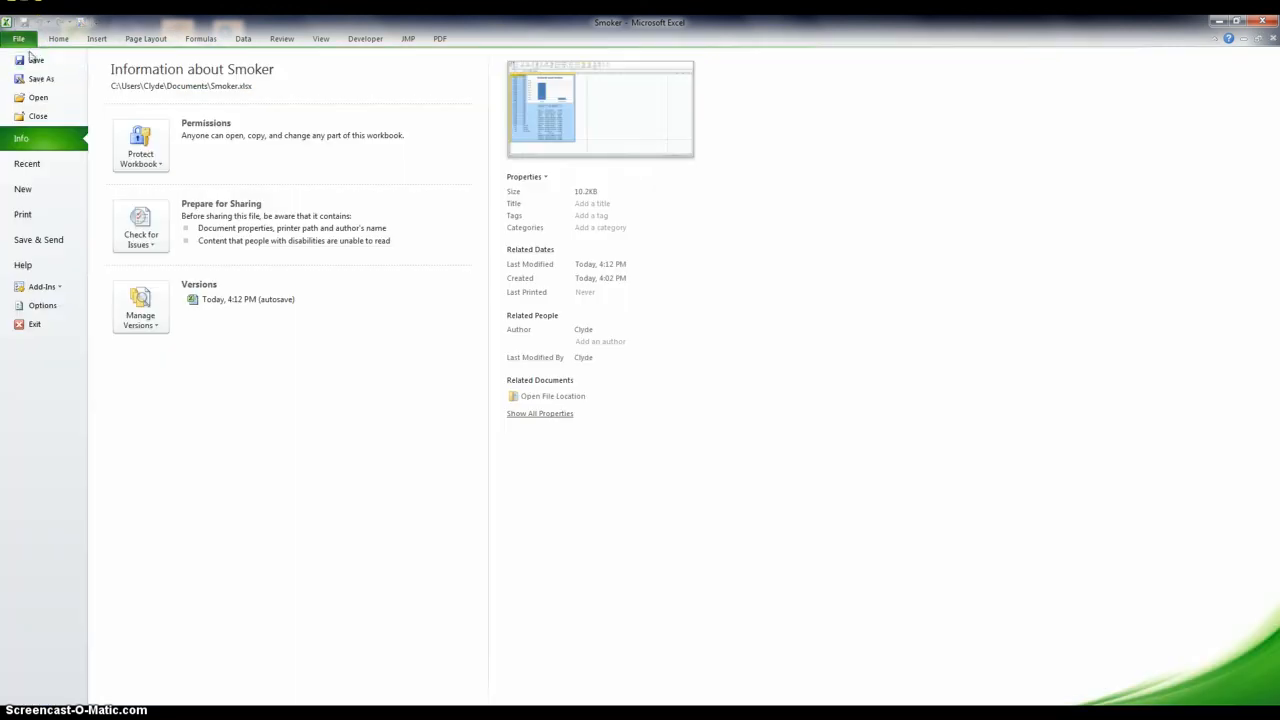
click(32, 77)
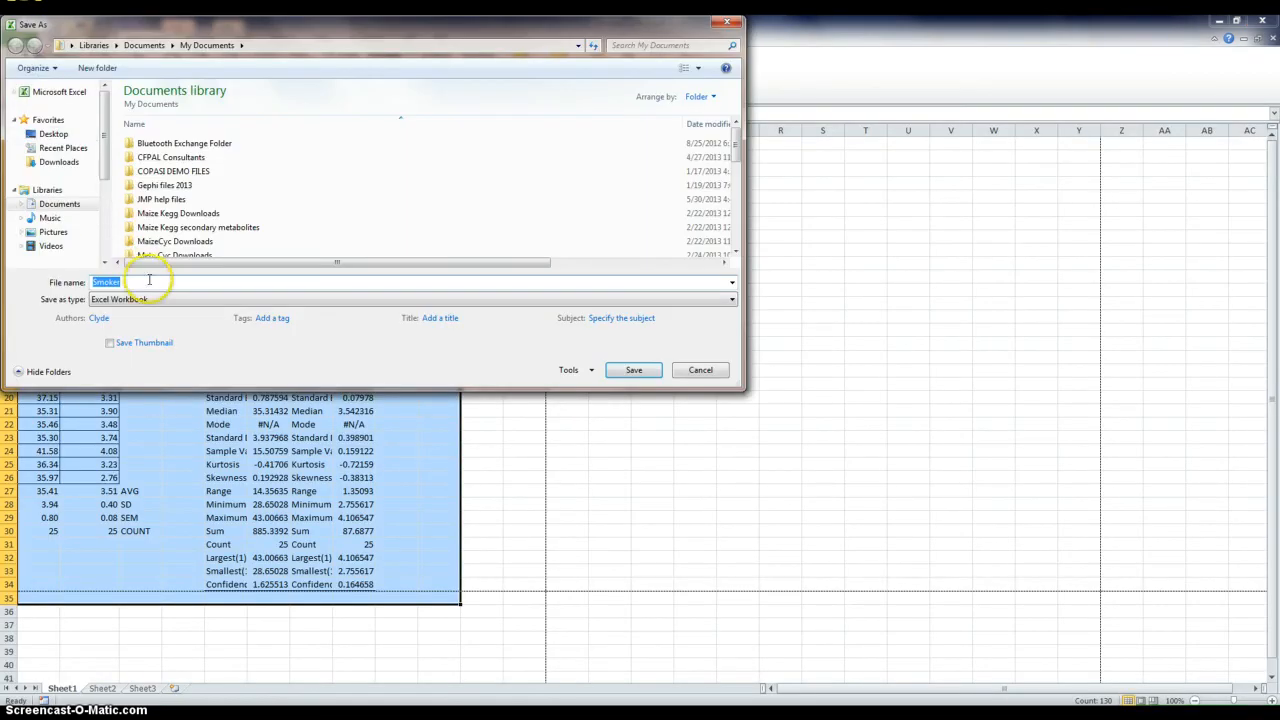
click(150, 300)
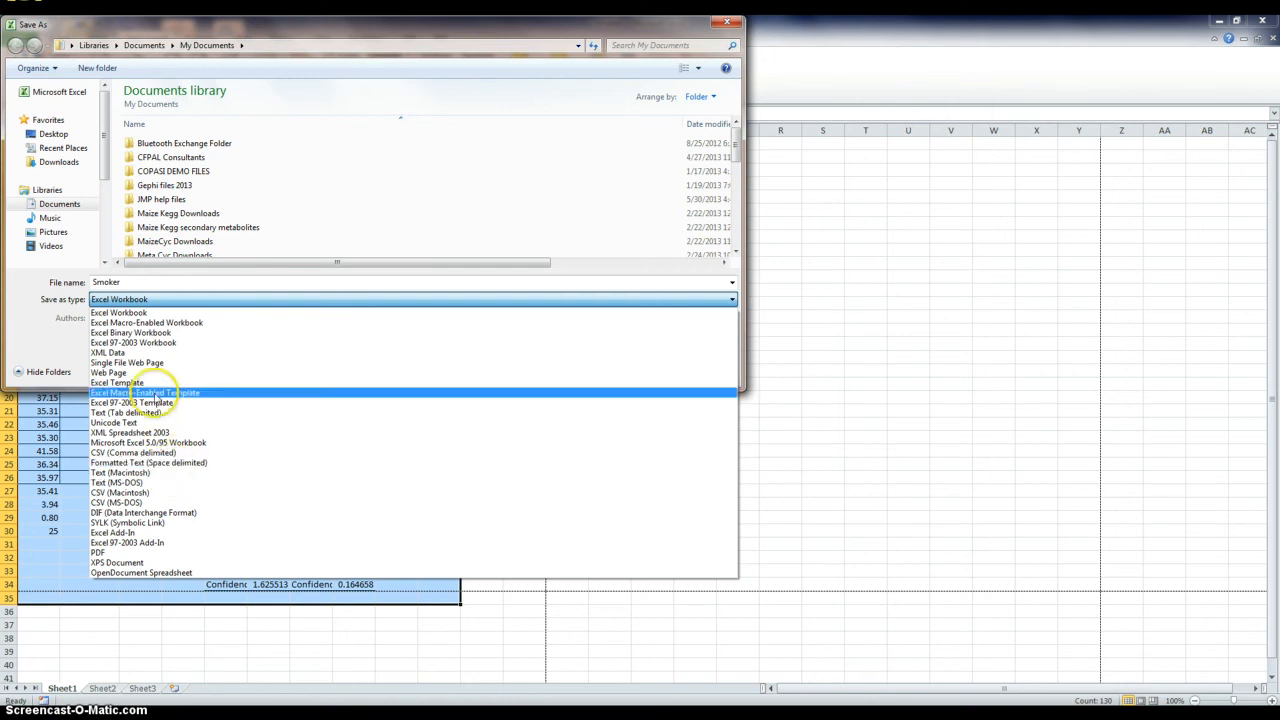
click(171, 556)
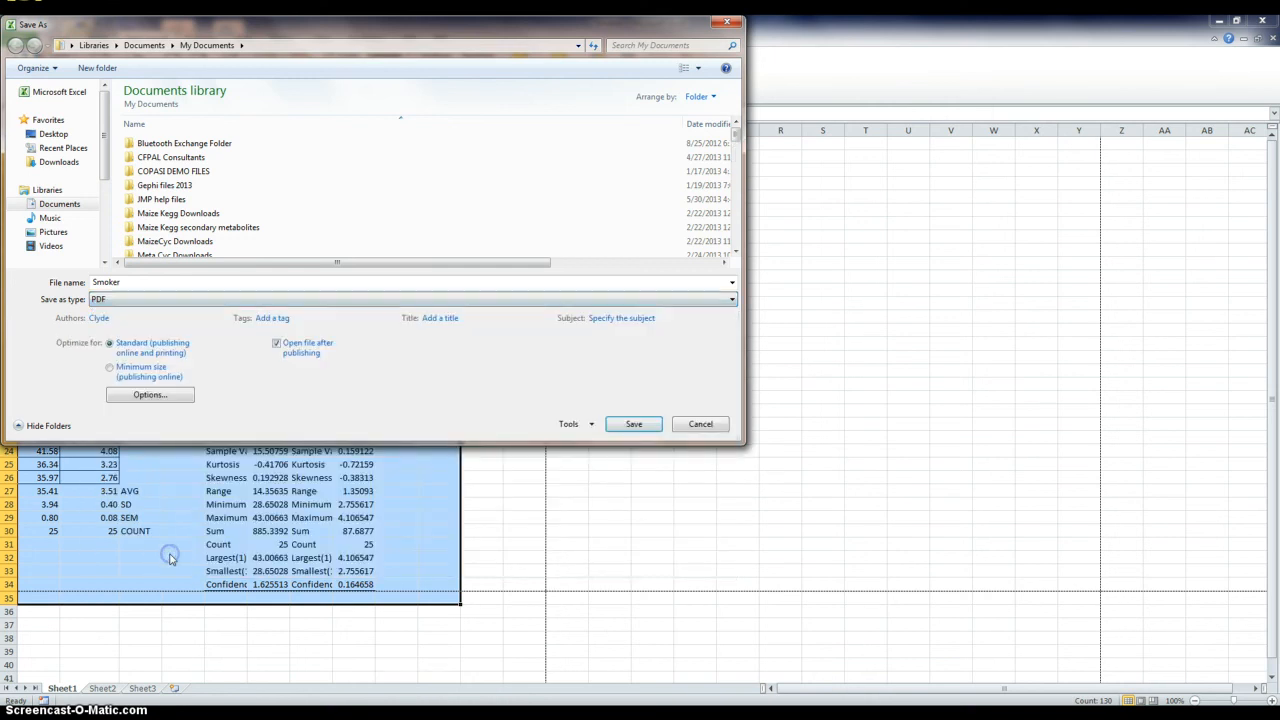
click(625, 421)
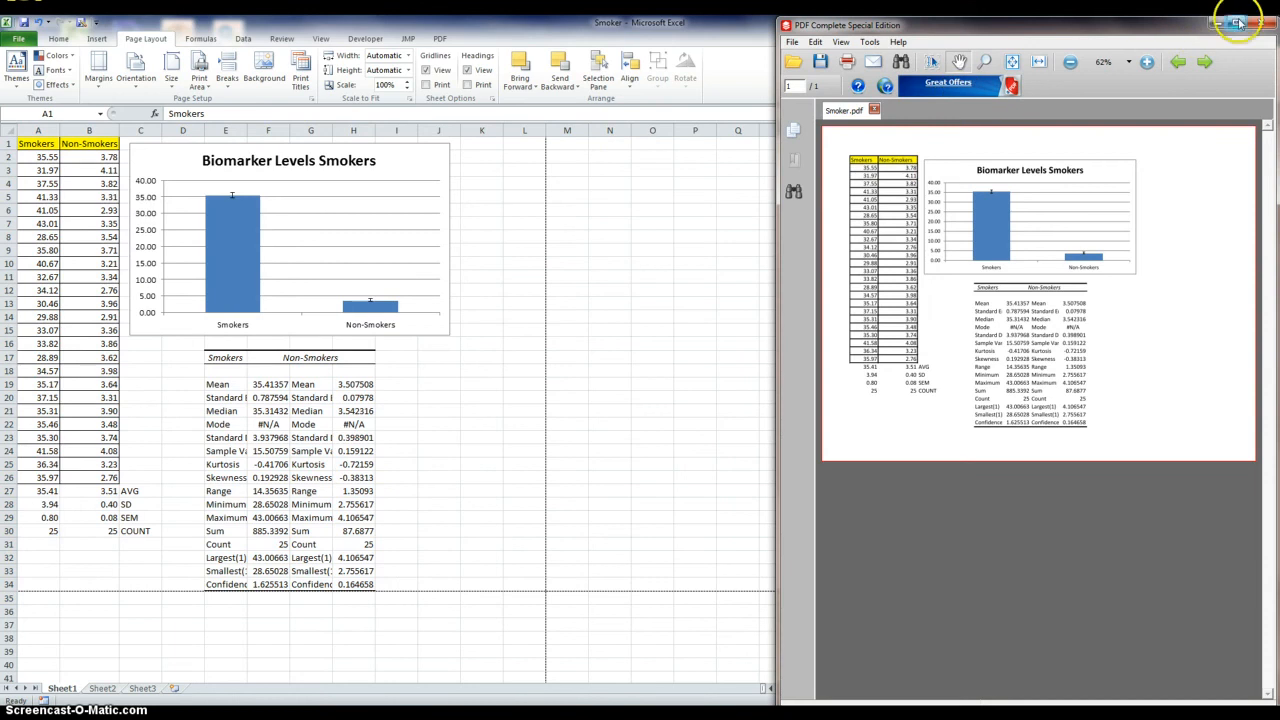
Step: Maximize Smoker.pdf in PDF Complete and review the exported data columns, chart and descriptive statistics table
click(1237, 22)
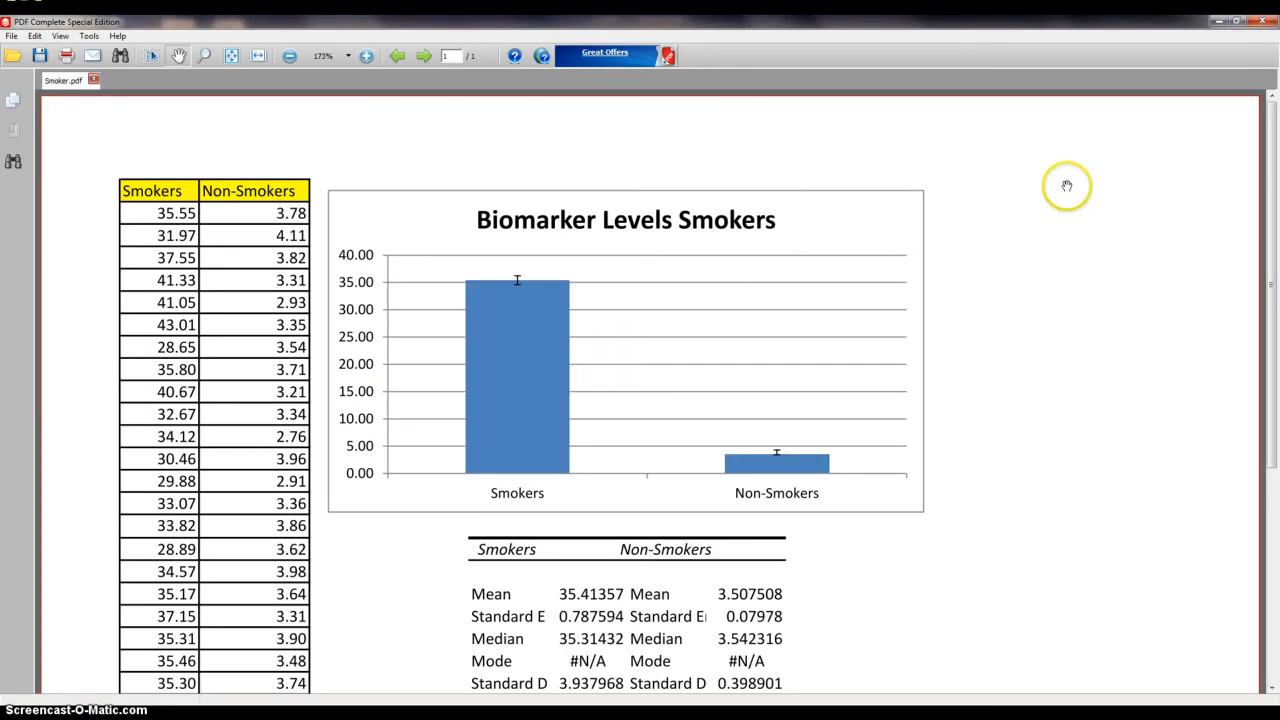
scroll(949, 298, down, 5)
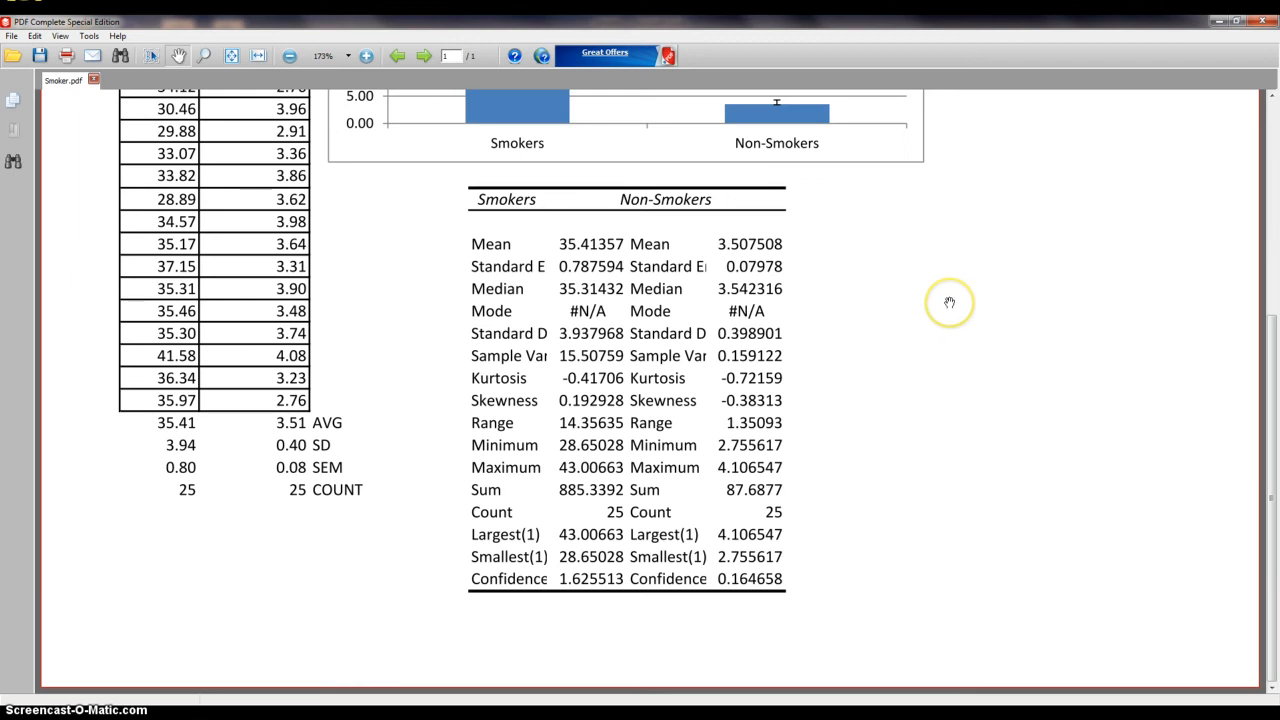
scroll(949, 300, up, 5)
drag(894, 509, 872, 226)
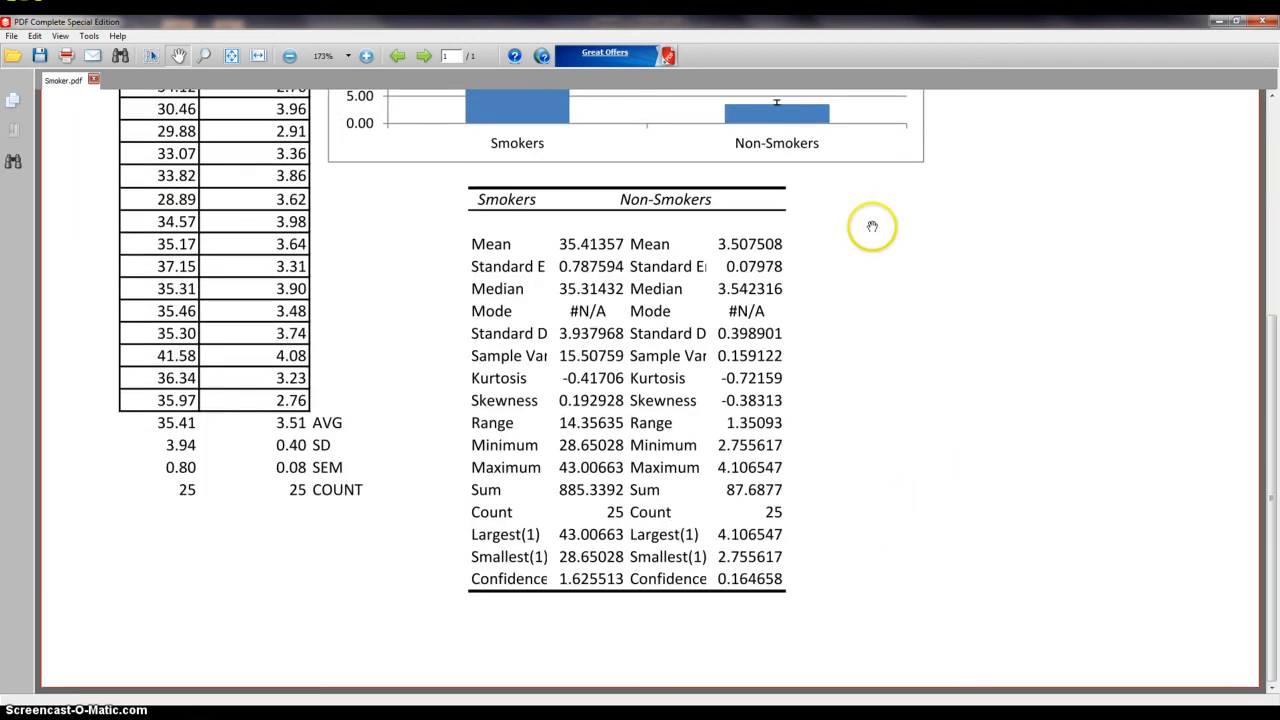
scroll(805, 370, up, 3)
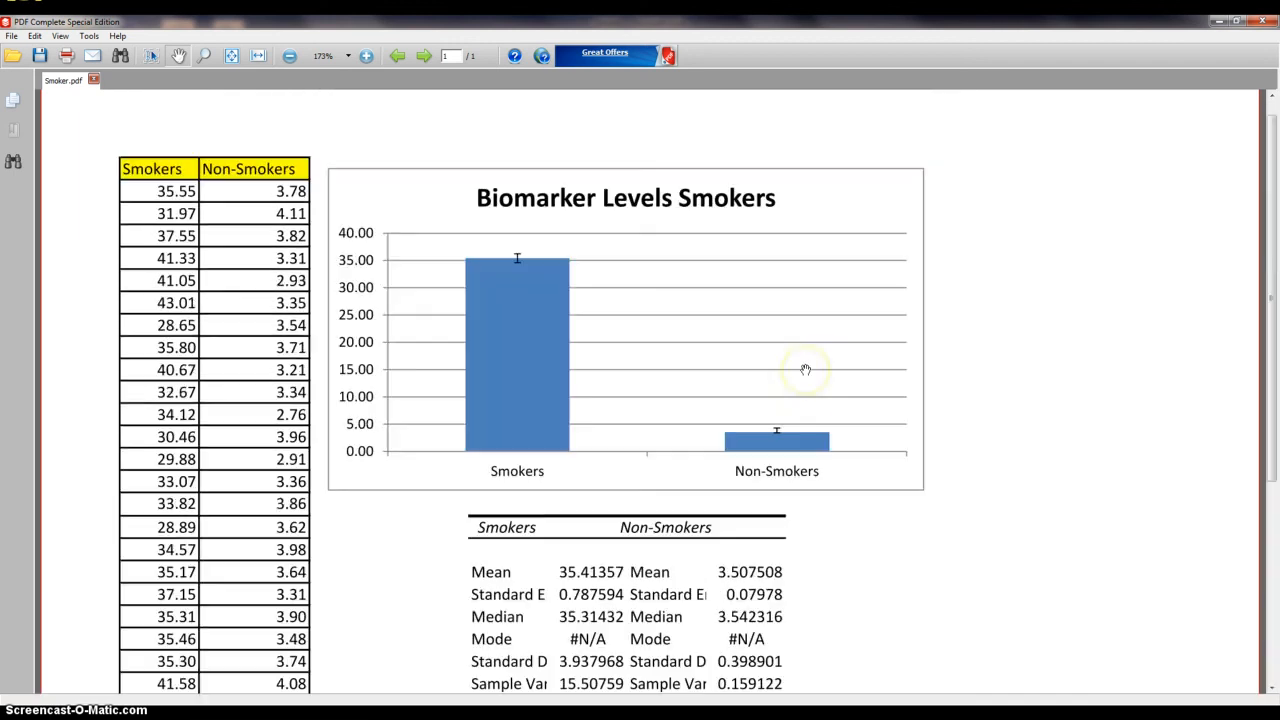